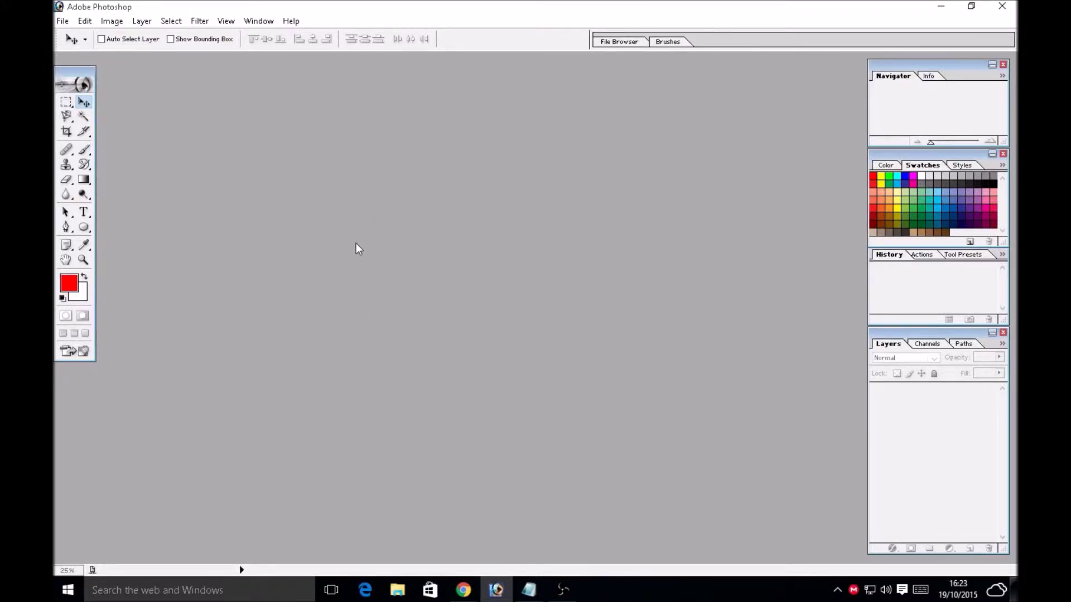
- Create a new white RGB document from the 1920 x 1080 HDTV 1080i preset
{"action": "left_click", "coordinate": [63, 21]}
{"action": "mouse_move", "coordinate": [85, 21]}
{"action": "left_click", "coordinate": [329, 111]}
{"action": "left_click", "coordinate": [62, 23]}
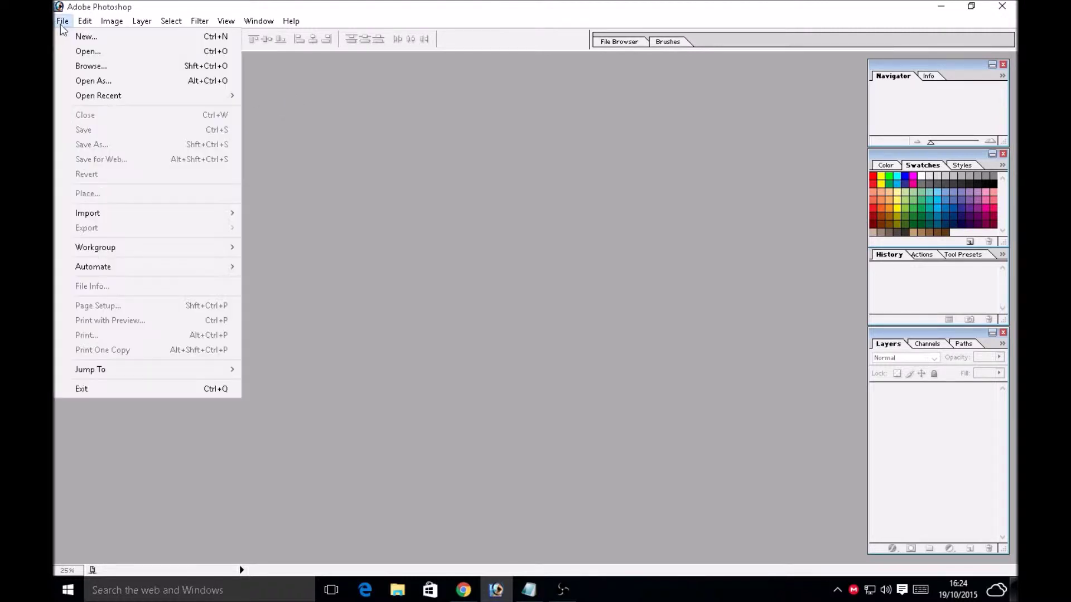
{"action": "left_click", "coordinate": [90, 36]}
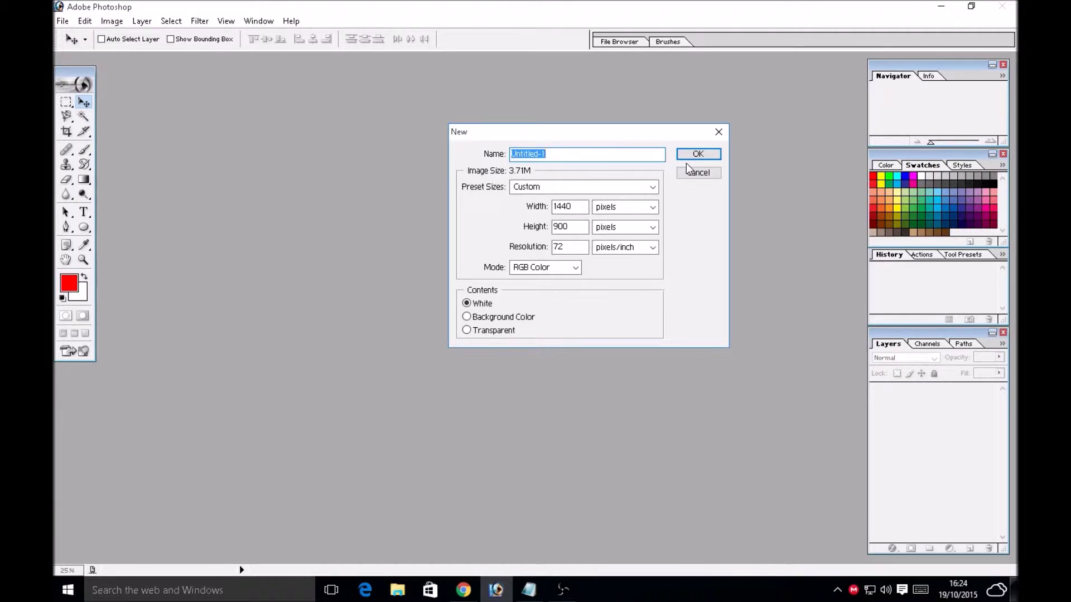
{"action": "left_click", "coordinate": [652, 186]}
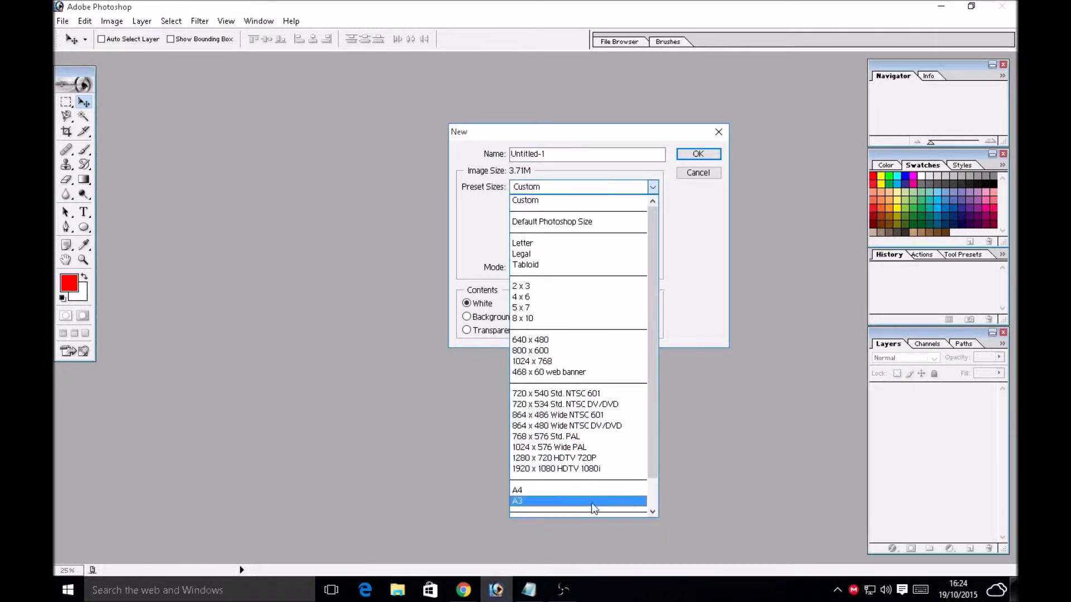
{"action": "left_click", "coordinate": [599, 469]}
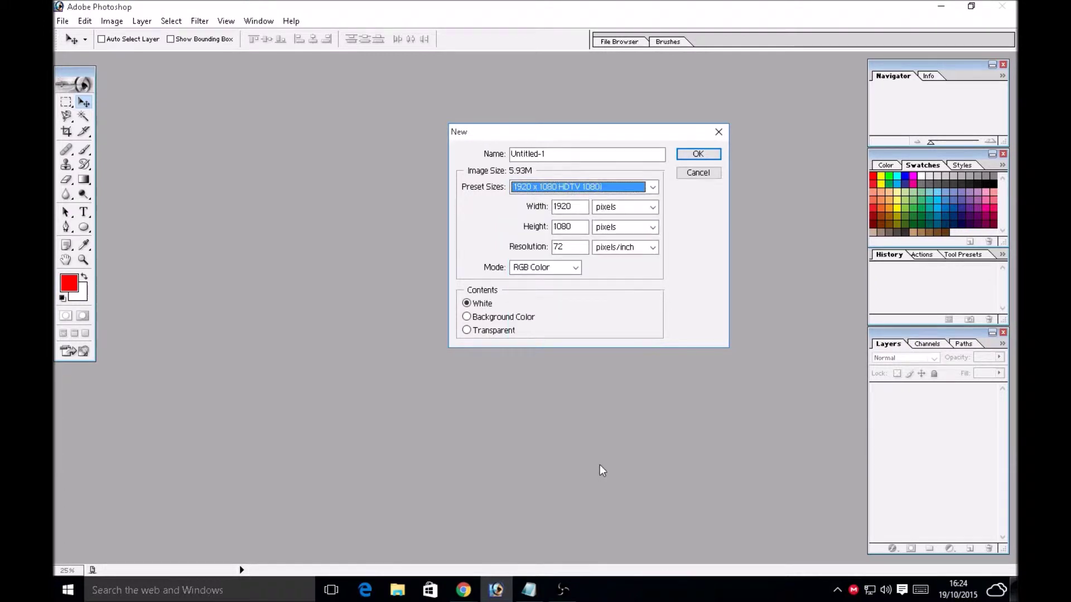
{"action": "left_click", "coordinate": [697, 156]}
{"action": "left_click_drag", "start_coordinate": [932, 143], "coordinate": [928, 142]}
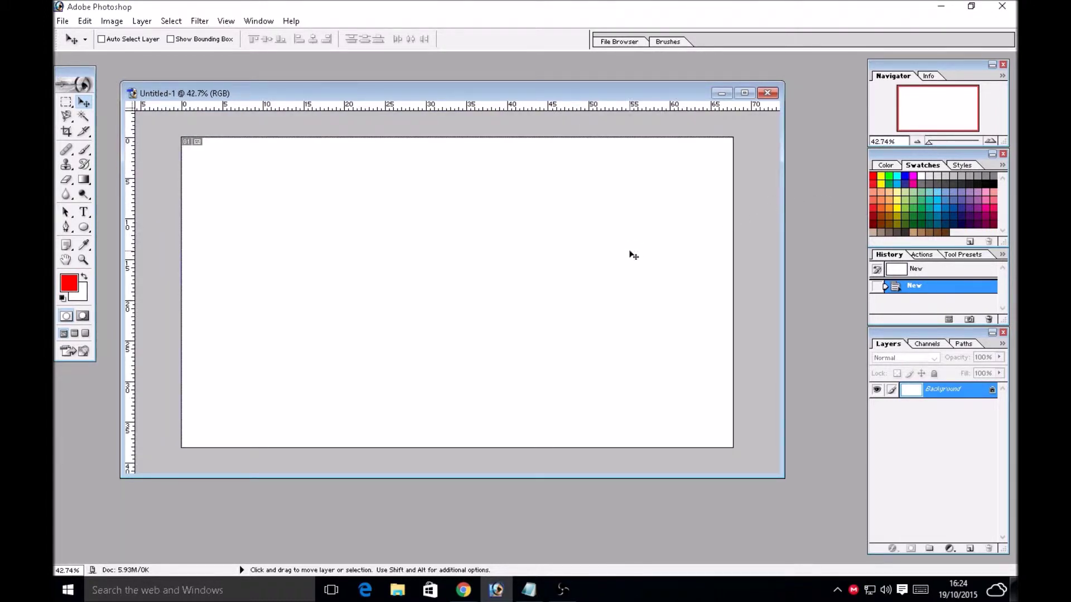
{"action": "left_click_drag", "start_coordinate": [418, 96], "coordinate": [446, 100]}
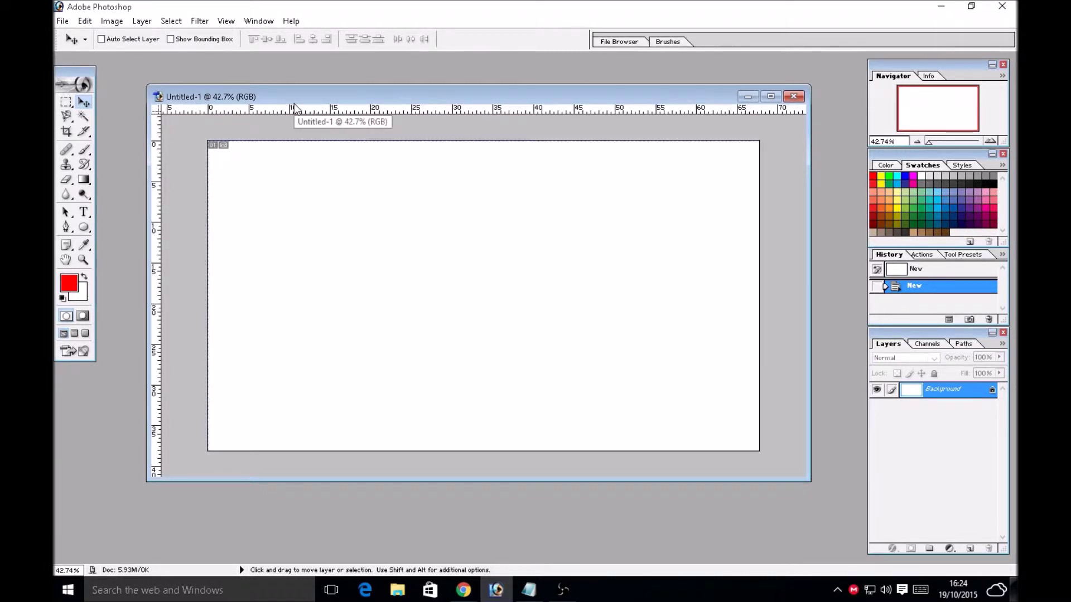
- Switch to Chrome and copy the enlarged zombie game screenshot from the Half life image results
{"action": "left_click", "coordinate": [466, 590]}
{"action": "left_click", "coordinate": [508, 550]}
{"action": "scroll", "coordinate": [459, 267], "scroll_direction": "down", "scroll_amount": 3}
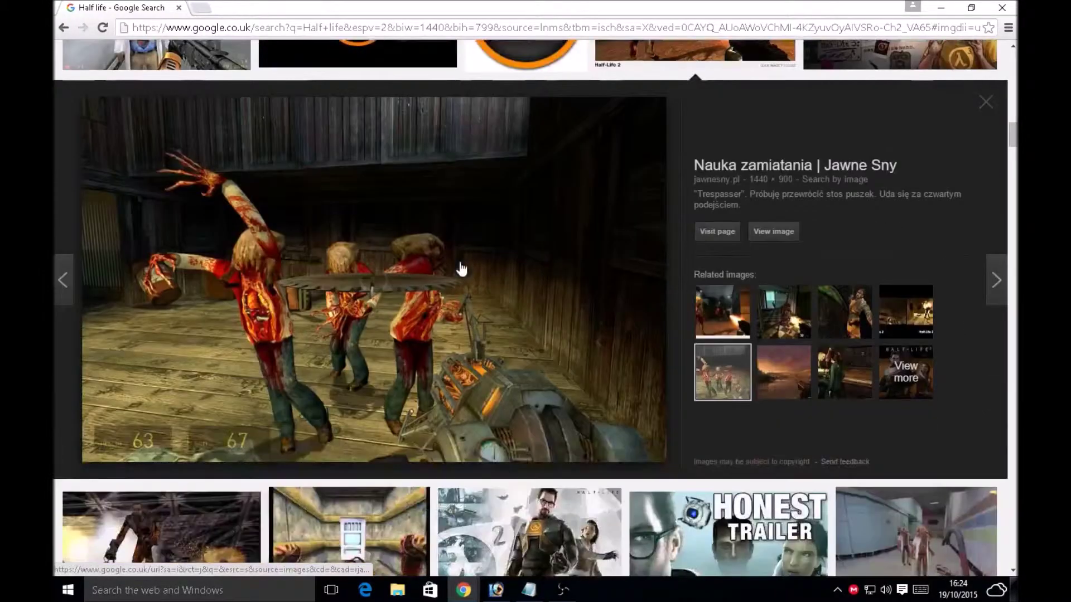
{"action": "right_click", "coordinate": [307, 210]}
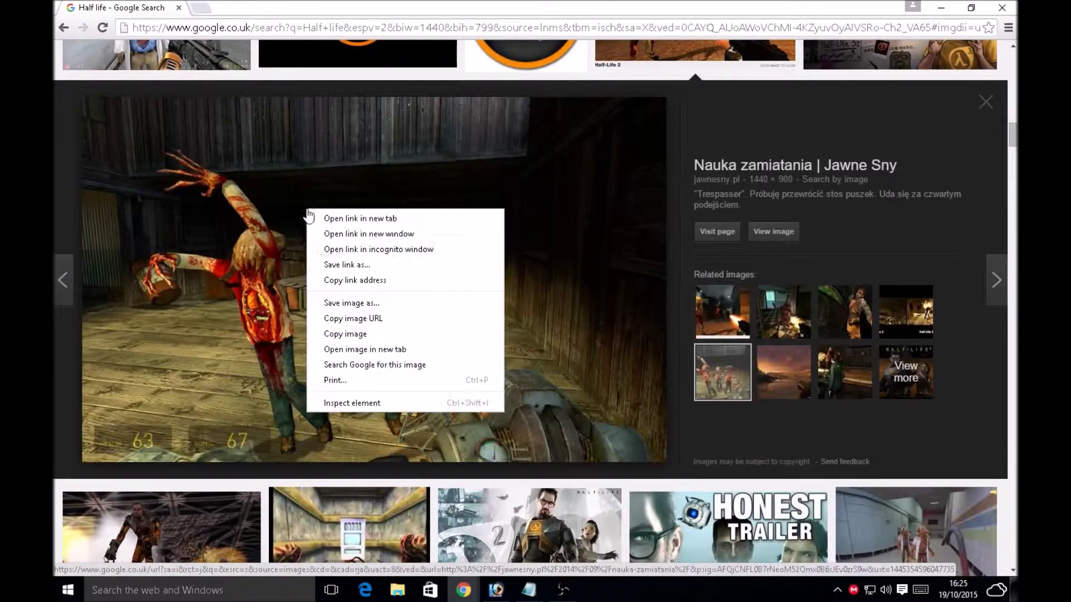
{"action": "left_click", "coordinate": [352, 337]}
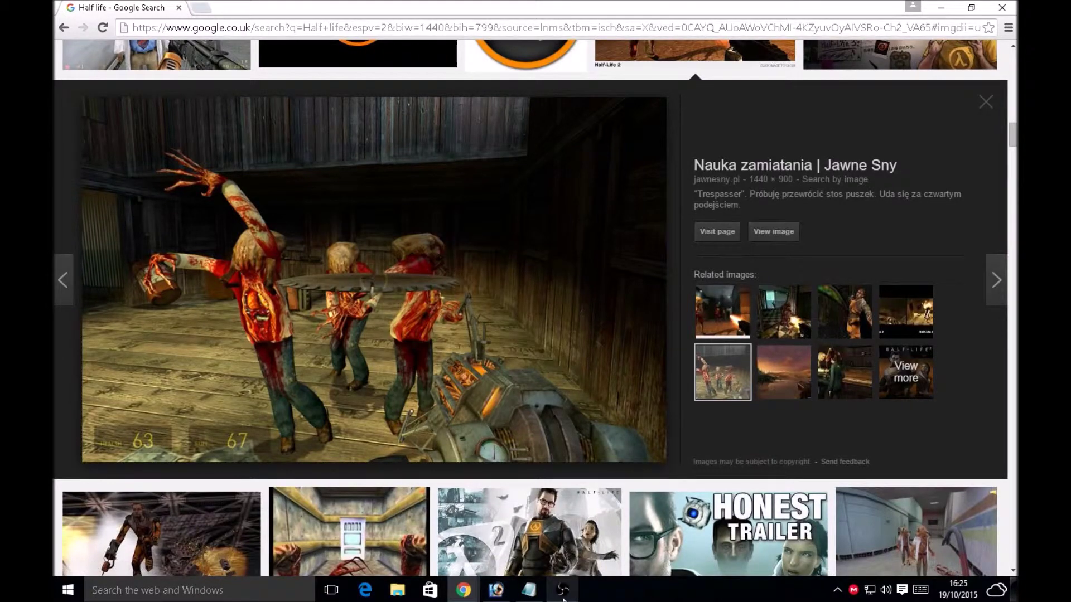
- Switch back to Photoshop, paste the copied screenshot into the document and move it toward the upper left of the canvas
{"action": "left_click", "coordinate": [496, 589]}
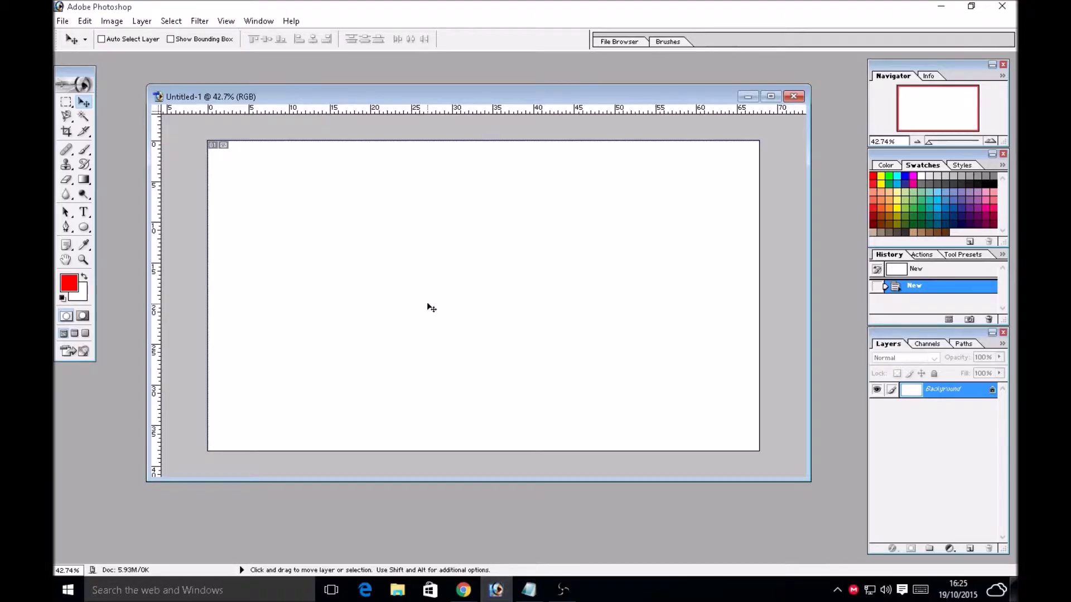
{"action": "key", "text": "ctrl+v"}
{"action": "left_click_drag", "start_coordinate": [461, 283], "coordinate": [406, 274]}
- Try scaling the pasted image proportionally to about 59% and placing it in the upper left of the canvas with Free Transform
{"action": "key", "text": "ctrl+t"}
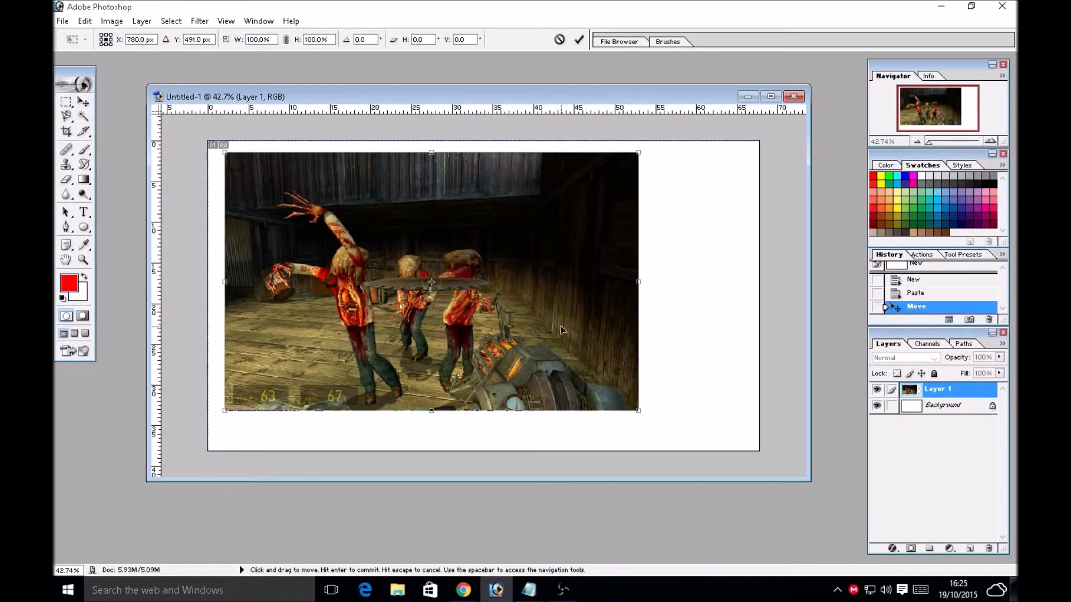
{"action": "left_click_drag", "start_coordinate": [593, 186], "coordinate": [637, 192]}
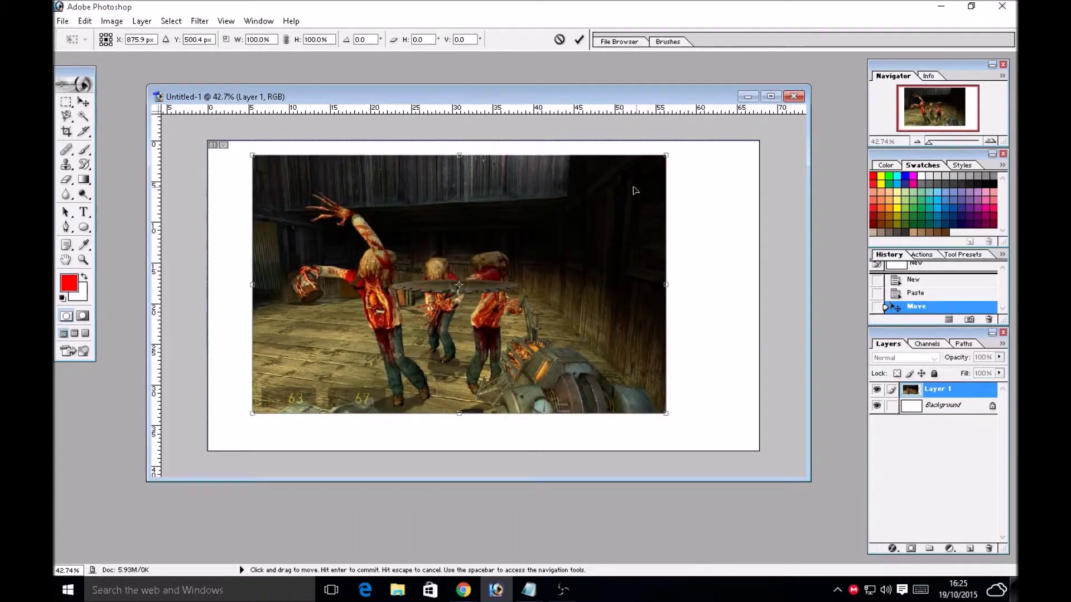
{"action": "left_click_drag", "start_coordinate": [521, 280], "coordinate": [537, 290]}
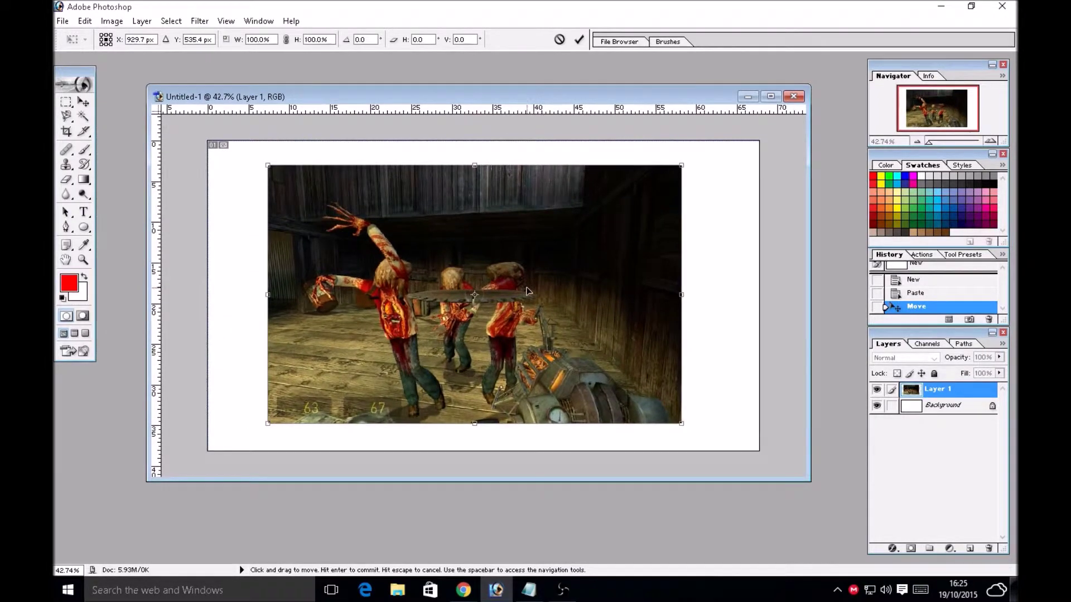
{"action": "left_click_drag", "start_coordinate": [681, 423], "coordinate": [503, 319]}
{"action": "mouse_move", "coordinate": [443, 265]}
{"action": "left_mouse_down"}
{"action": "mouse_move", "coordinate": [466, 283]}
{"action": "mouse_move", "coordinate": [427, 274]}
{"action": "left_mouse_up"}
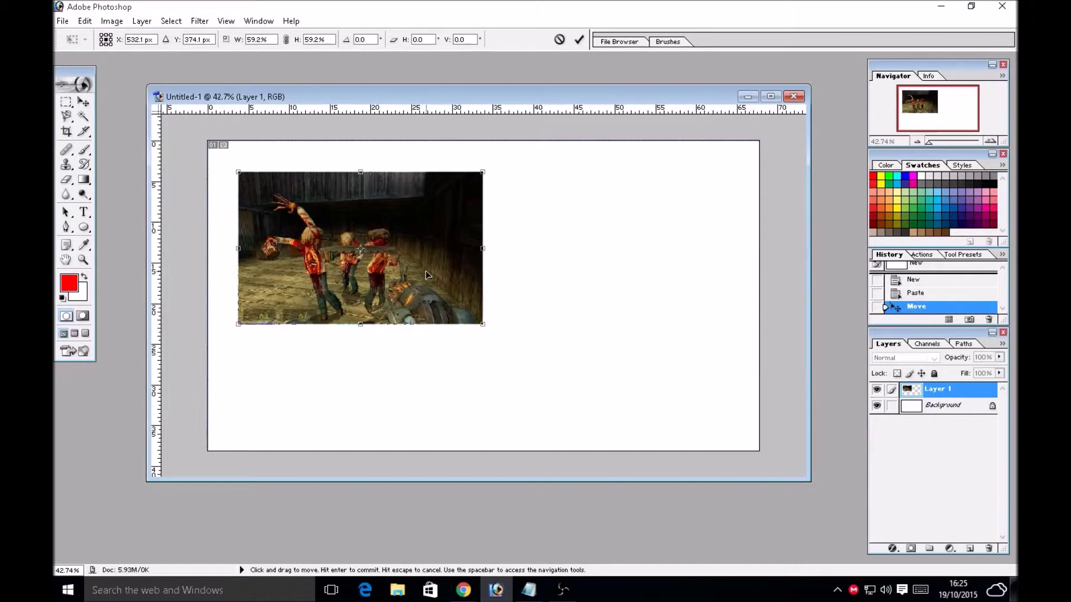
- Try skewing and distorting the image by its individual corners, and discard the transformation
{"action": "left_click_drag", "start_coordinate": [482, 172], "coordinate": [481, 174]}
{"action": "key", "text": "ctrl+z"}
{"action": "left_click_drag", "start_coordinate": [483, 172], "coordinate": [449, 203]}
{"action": "left_click_drag", "start_coordinate": [484, 325], "coordinate": [502, 312]}
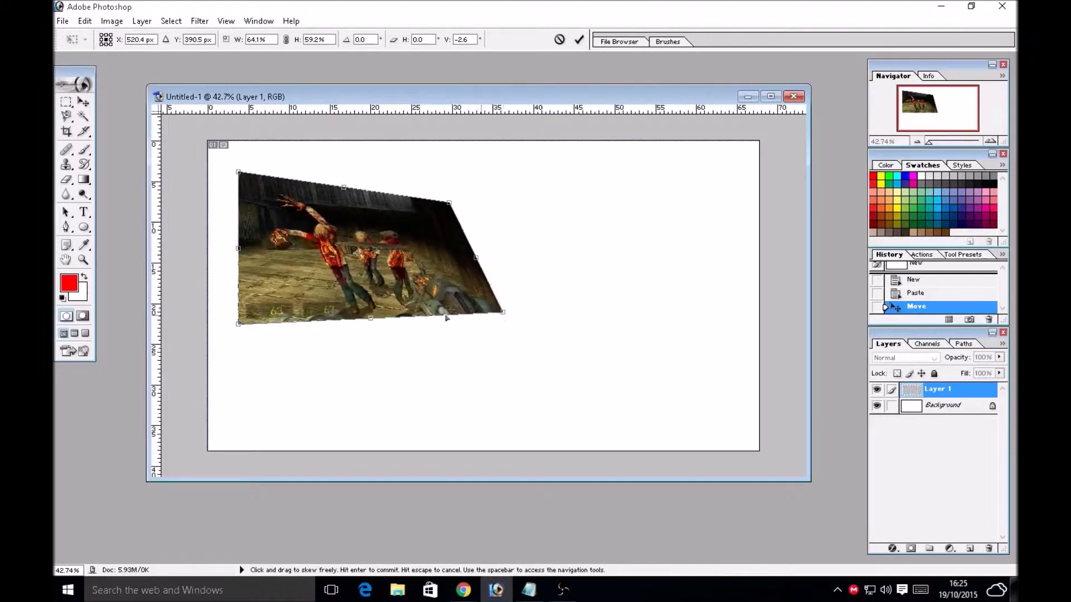
{"action": "left_click_drag", "start_coordinate": [238, 323], "coordinate": [220, 299]}
{"action": "left_click_drag", "start_coordinate": [320, 229], "coordinate": [335, 217]}
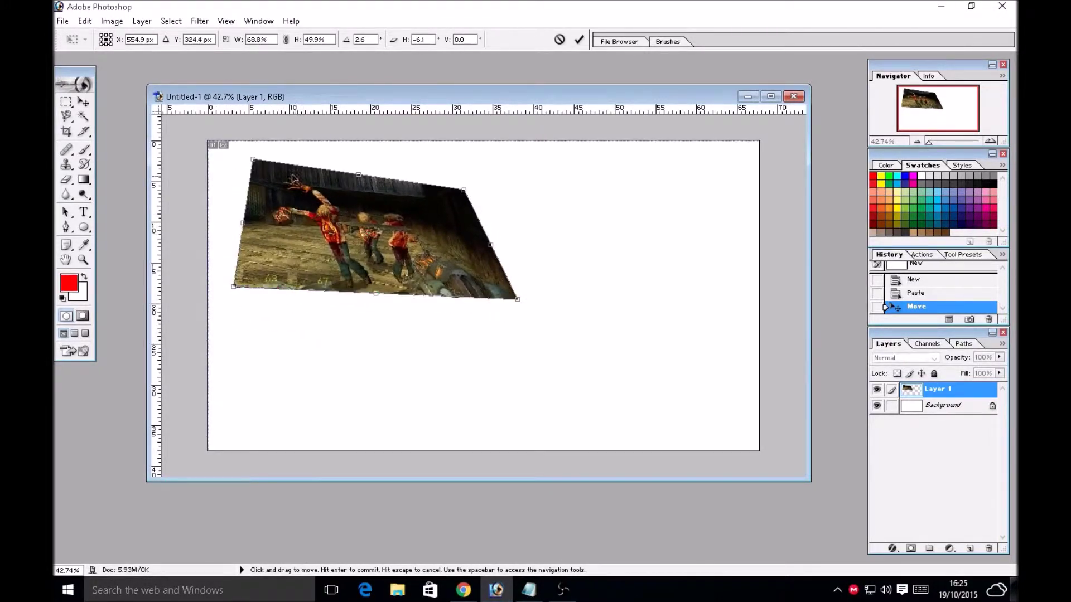
{"action": "left_click_drag", "start_coordinate": [253, 159], "coordinate": [269, 174]}
{"action": "mouse_move", "coordinate": [304, 214]}
{"action": "left_mouse_down"}
{"action": "mouse_move", "coordinate": [287, 221]}
{"action": "mouse_move", "coordinate": [295, 224]}
{"action": "left_mouse_up"}
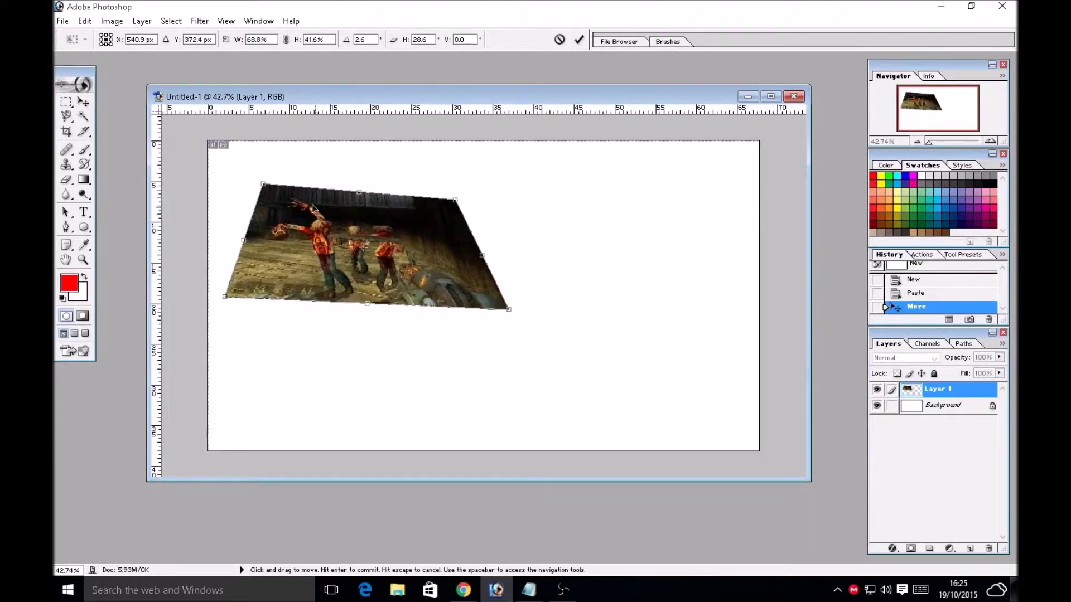
{"action": "left_click_drag", "start_coordinate": [261, 185], "coordinate": [242, 164]}
{"action": "left_click_drag", "start_coordinate": [224, 298], "coordinate": [301, 293]}
{"action": "left_click_drag", "start_coordinate": [455, 199], "coordinate": [442, 161]}
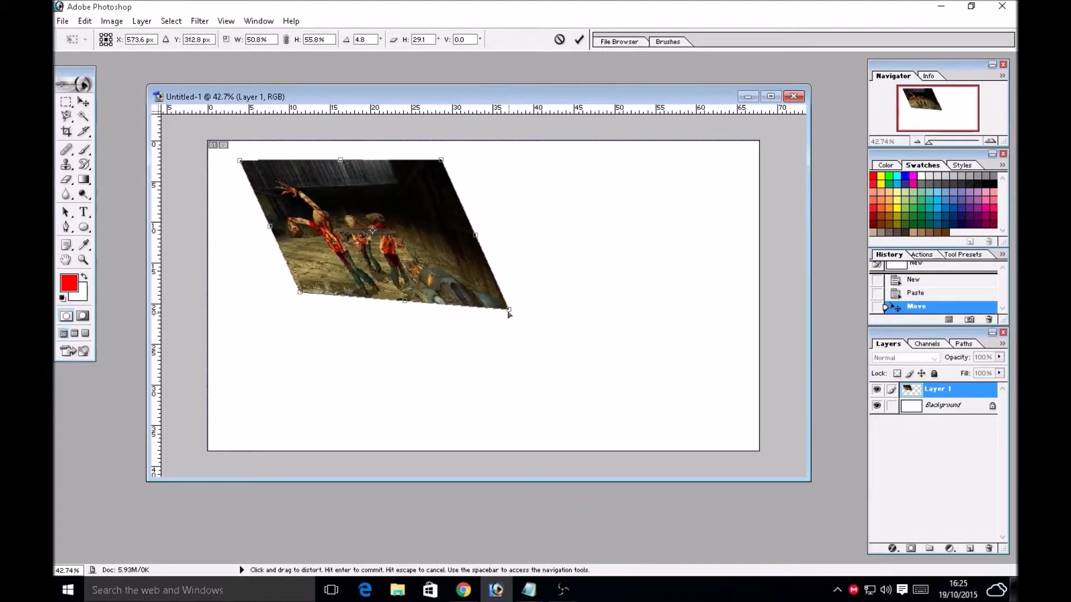
{"action": "left_click_drag", "start_coordinate": [508, 311], "coordinate": [501, 296]}
{"action": "left_click_drag", "start_coordinate": [290, 290], "coordinate": [279, 290]}
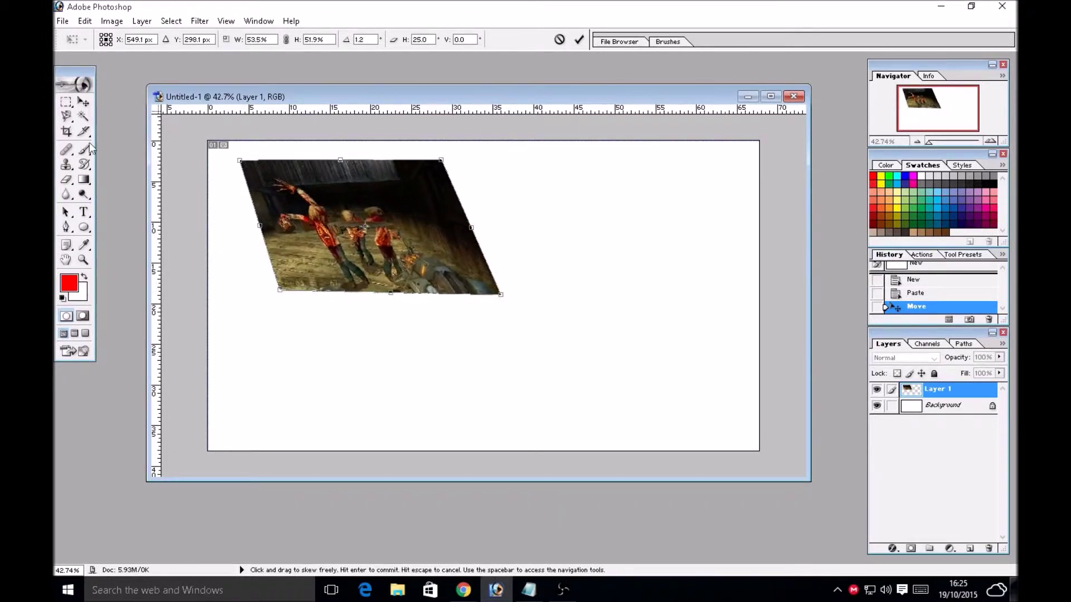
{"action": "left_click", "coordinate": [83, 102]}
{"action": "left_click", "coordinate": [610, 218]}
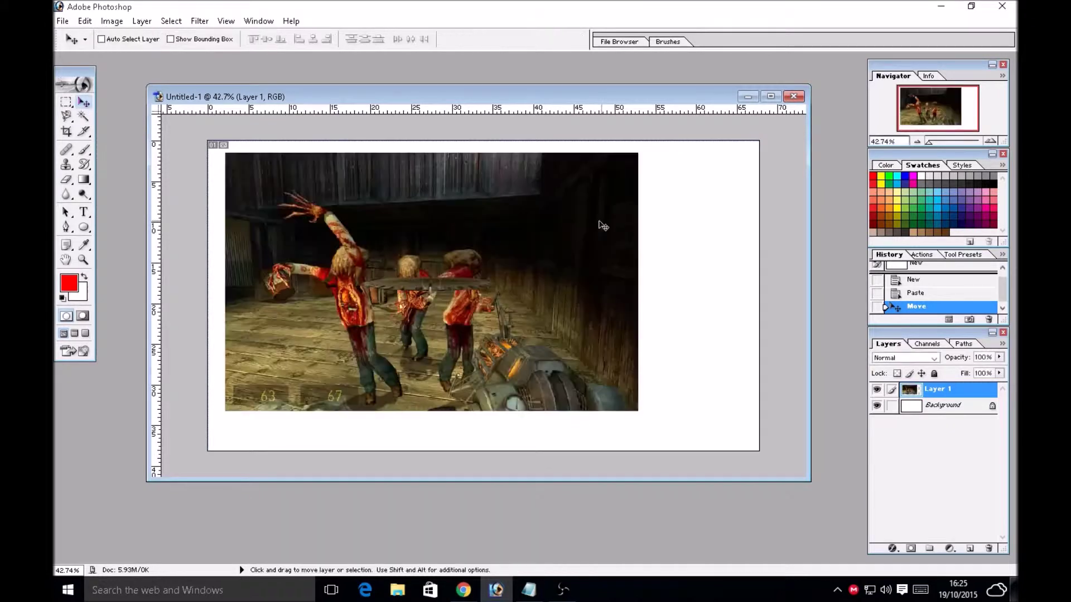
- Scale the pasted image proportionally to about 60% with Free Transform and place it in the upper left of the canvas
{"action": "key", "text": "ctrl+t"}
{"action": "left_click_drag", "start_coordinate": [638, 411], "coordinate": [549, 355]}
{"action": "left_click_drag", "start_coordinate": [500, 314], "coordinate": [422, 275]}
{"action": "left_click_drag", "start_coordinate": [472, 313], "coordinate": [477, 317]}
{"action": "key", "text": "ctrl+z"}
- Rotate the image to about 6.7°, apply the transformation and nudge the image slightly upward
{"action": "left_click_drag", "start_coordinate": [509, 154], "coordinate": [479, 129]}
{"action": "left_click_drag", "start_coordinate": [438, 198], "coordinate": [441, 218]}
{"action": "left_click_drag", "start_coordinate": [487, 303], "coordinate": [496, 304]}
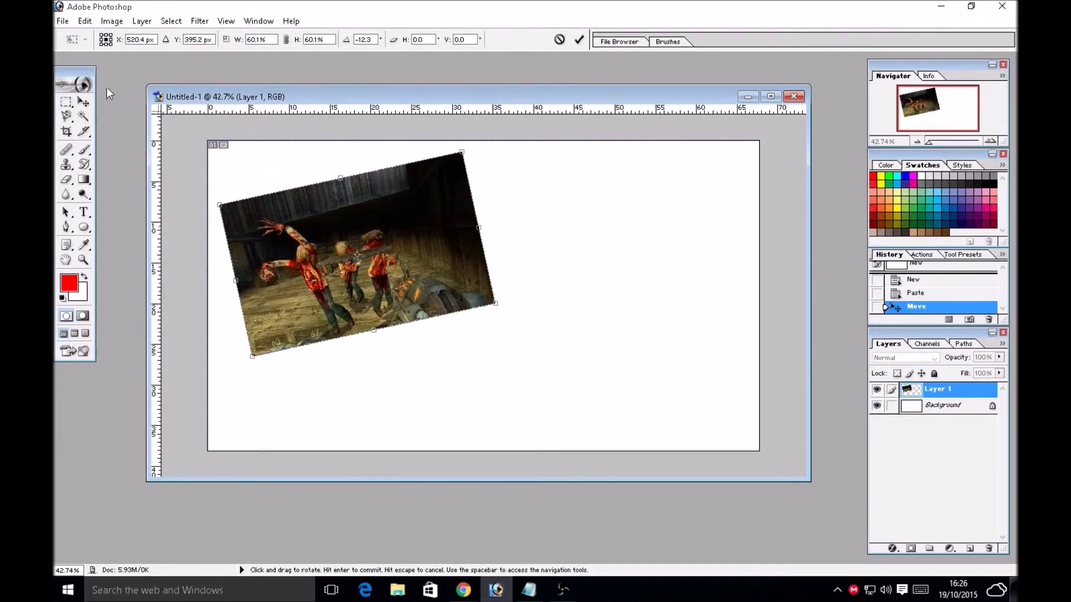
{"action": "left_click_drag", "start_coordinate": [484, 143], "coordinate": [511, 188]}
{"action": "left_click", "coordinate": [86, 101]}
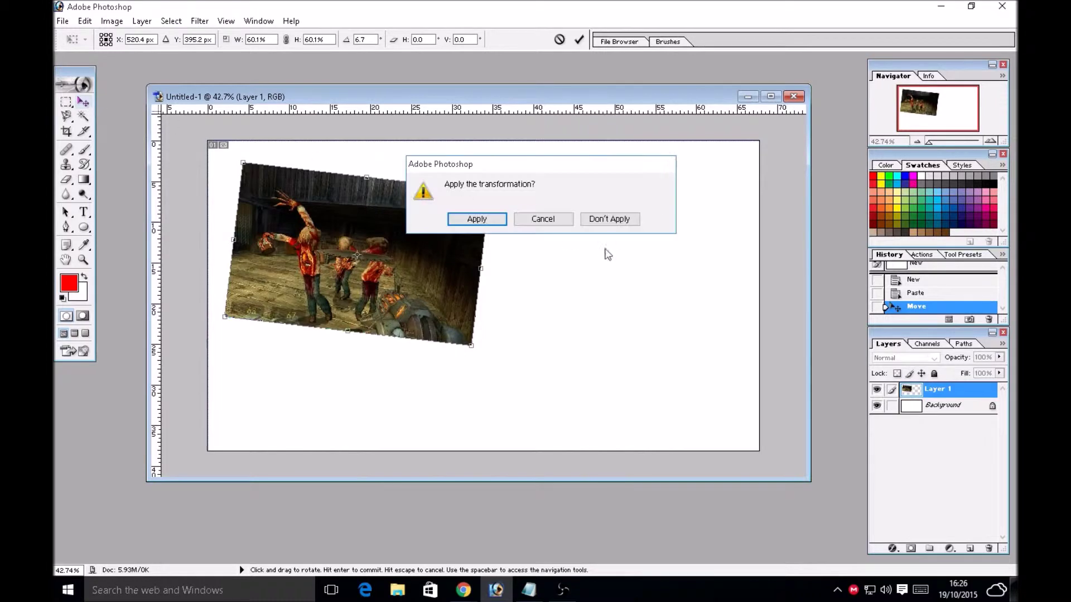
{"action": "left_click", "coordinate": [477, 218]}
{"action": "left_click_drag", "start_coordinate": [446, 263], "coordinate": [446, 256]}
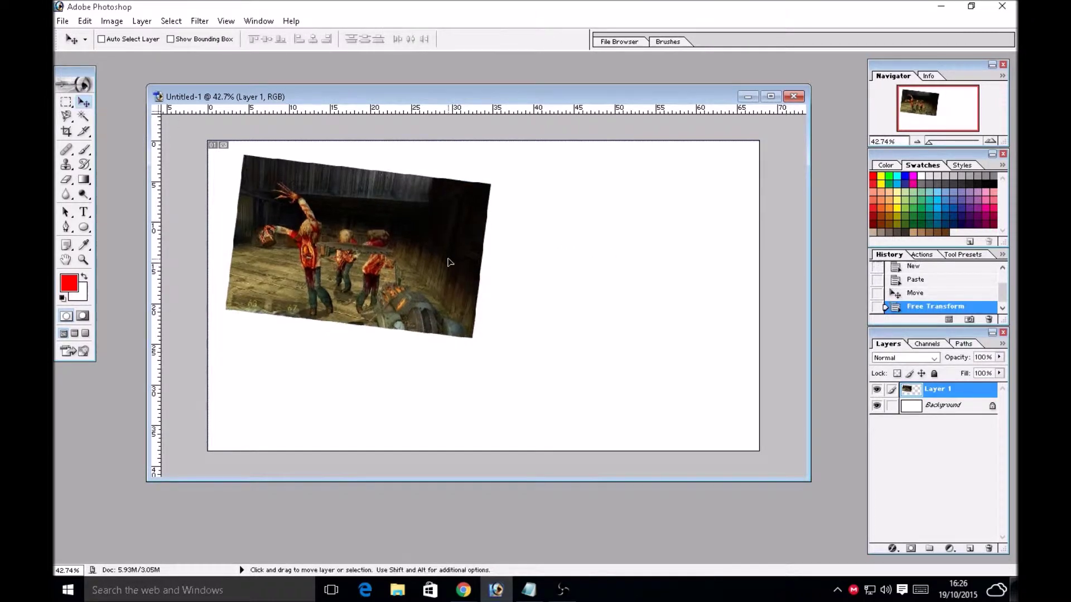
- Add a new empty layer above the image, and move the image layer slightly upward
{"action": "left_click", "coordinate": [971, 552]}
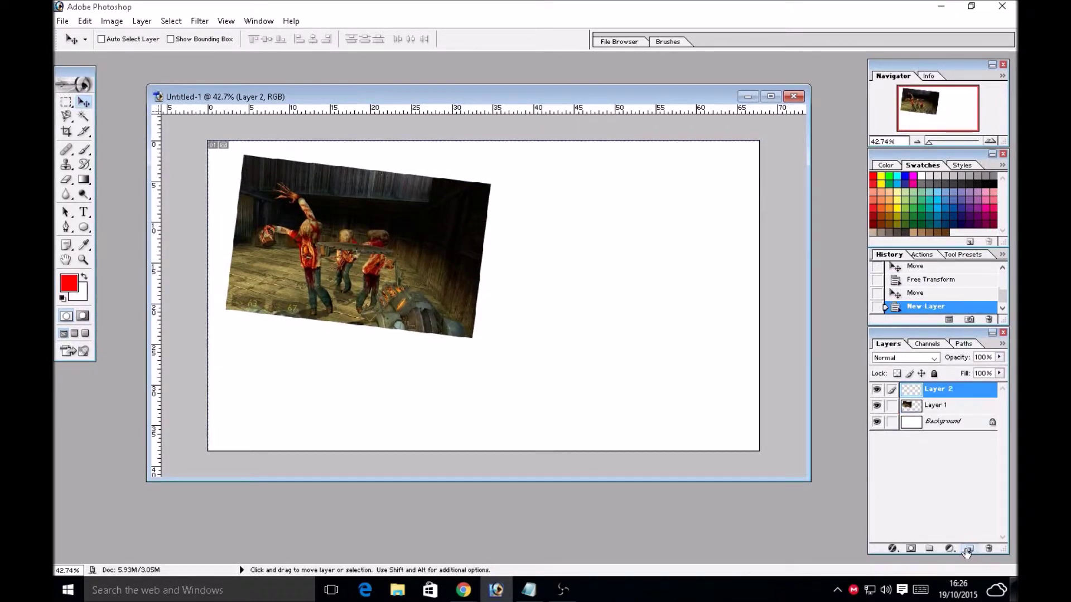
{"action": "left_click_drag", "start_coordinate": [449, 271], "coordinate": [756, 380]}
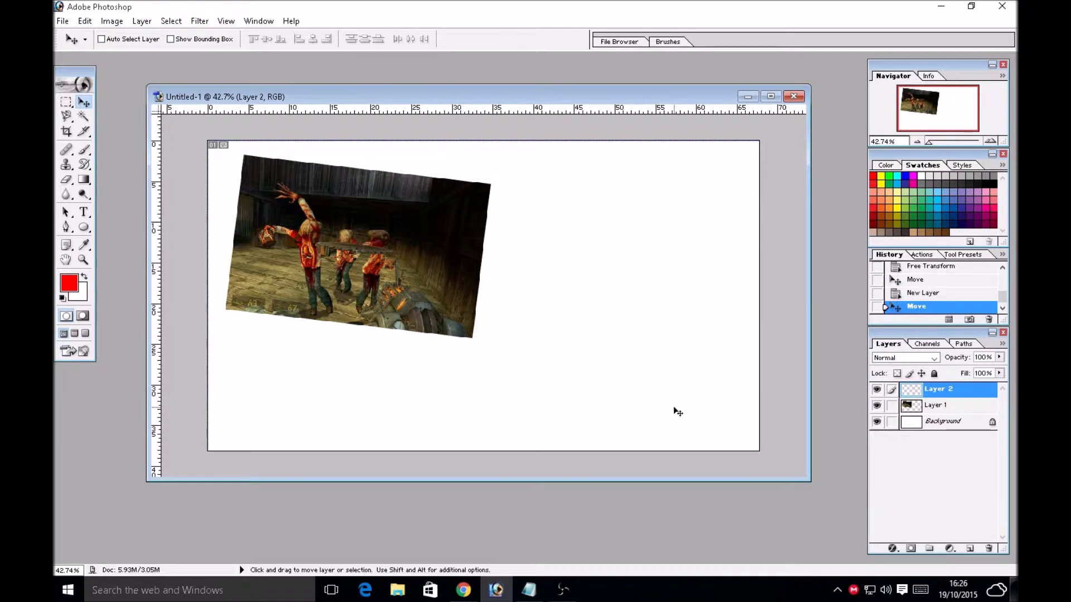
{"action": "left_click", "coordinate": [948, 405]}
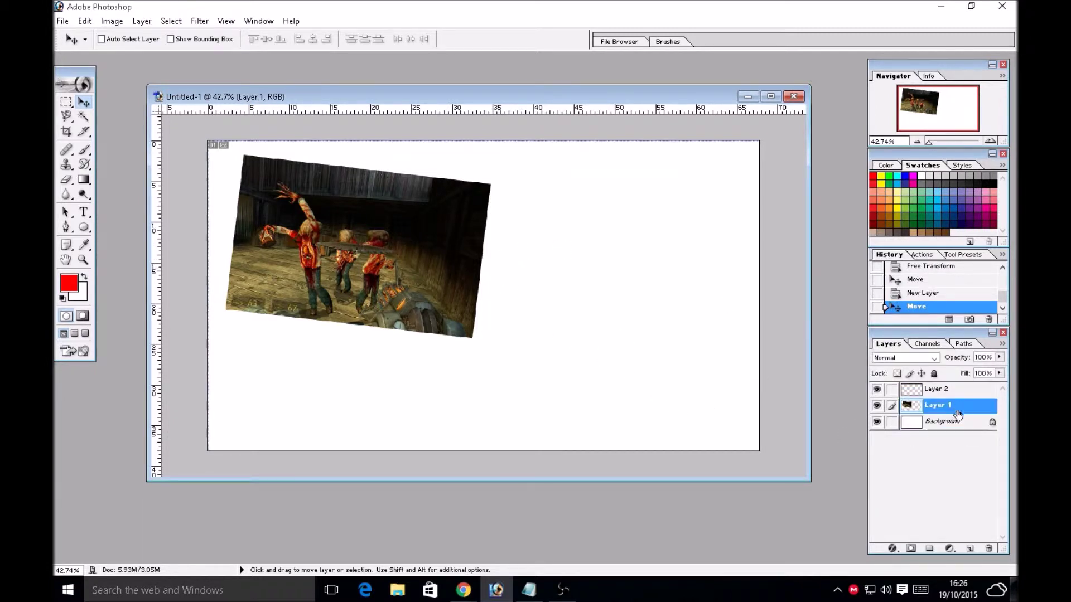
{"action": "left_click_drag", "start_coordinate": [389, 264], "coordinate": [390, 260]}
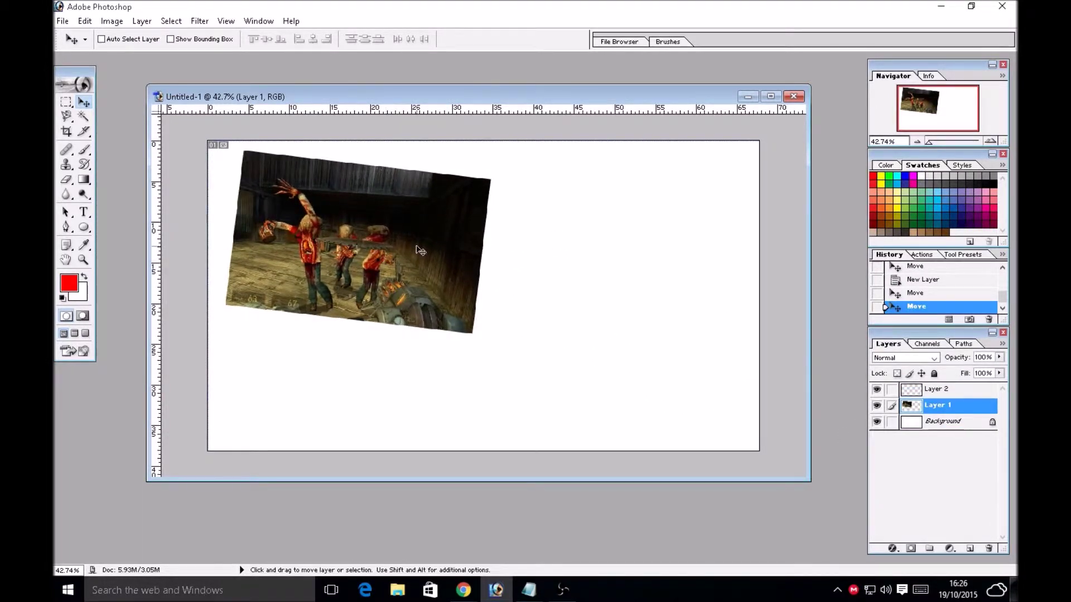
- Toggle the white Background layer's visibility and delete that layer
{"action": "left_click", "coordinate": [876, 422]}
{"action": "left_click", "coordinate": [876, 422]}
{"action": "left_click", "coordinate": [877, 422]}
{"action": "left_click", "coordinate": [876, 422]}
{"action": "left_click", "coordinate": [948, 423]}
{"action": "left_click", "coordinate": [988, 548]}
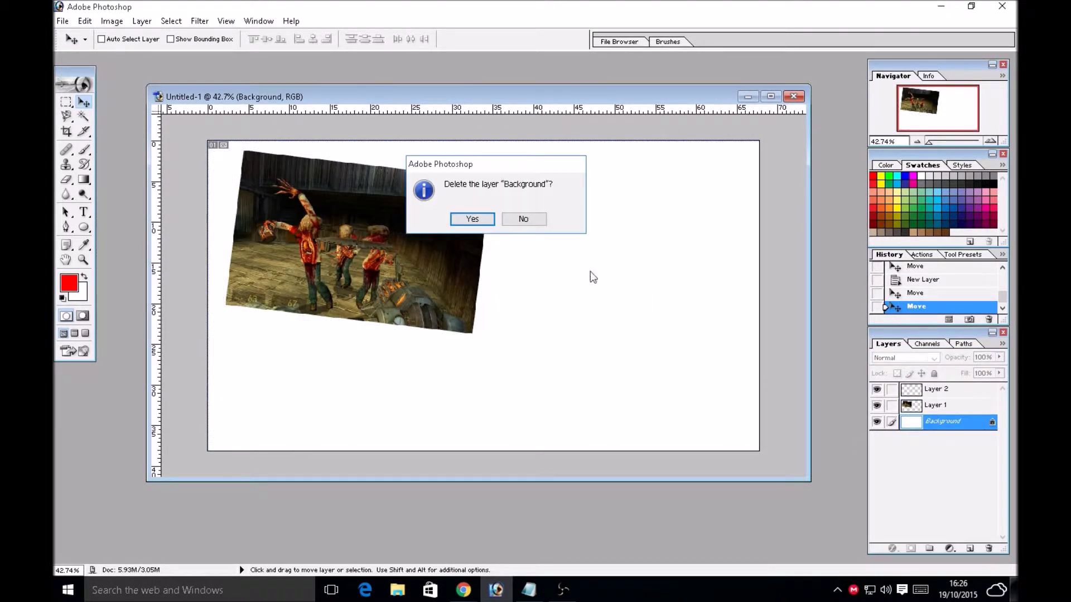
{"action": "left_click", "coordinate": [482, 221]}
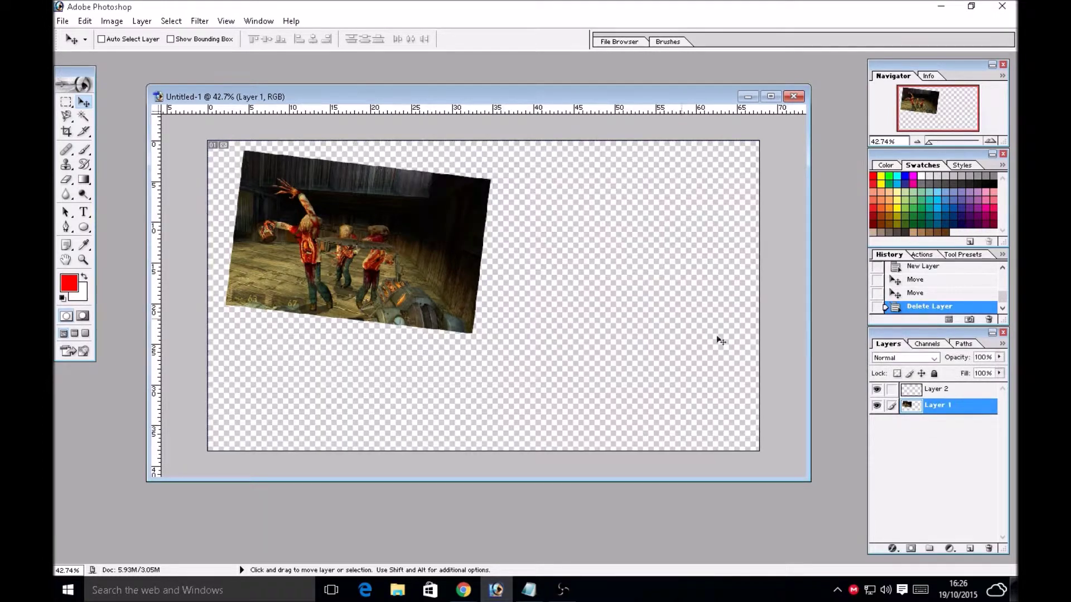
- Add a new empty layer at the bottom of the layer stack and name it Background
{"action": "left_click", "coordinate": [969, 548]}
{"action": "left_click_drag", "start_coordinate": [938, 408], "coordinate": [939, 434]}
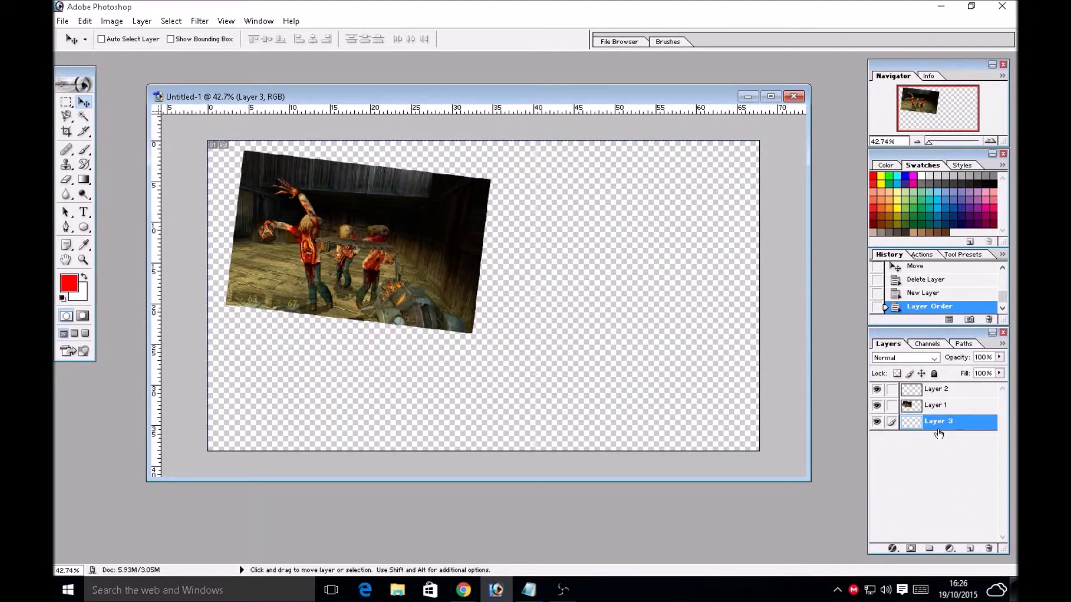
{"action": "double_click", "coordinate": [944, 420]}
{"action": "type", "text": "Background"}
{"action": "key", "text": "Return"}
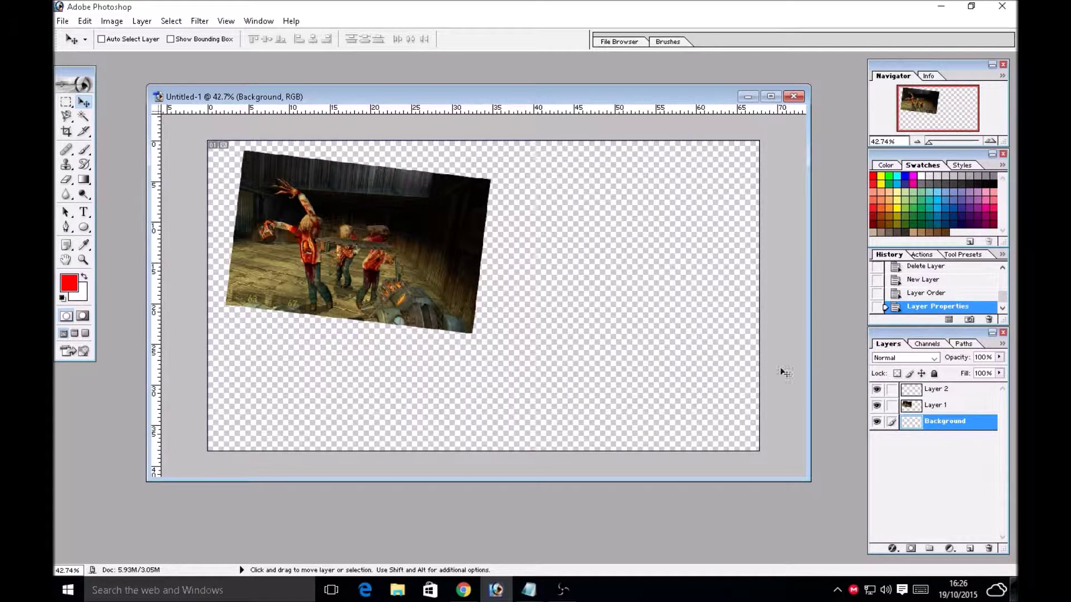
- Select Layer 1 and move the image slightly to the left
{"action": "left_click", "coordinate": [944, 425]}
{"action": "left_click", "coordinate": [942, 411]}
{"action": "mouse_move", "coordinate": [343, 250]}
{"action": "left_mouse_down"}
{"action": "mouse_move", "coordinate": [351, 179]}
{"action": "mouse_move", "coordinate": [336, 249]}
{"action": "left_mouse_up"}
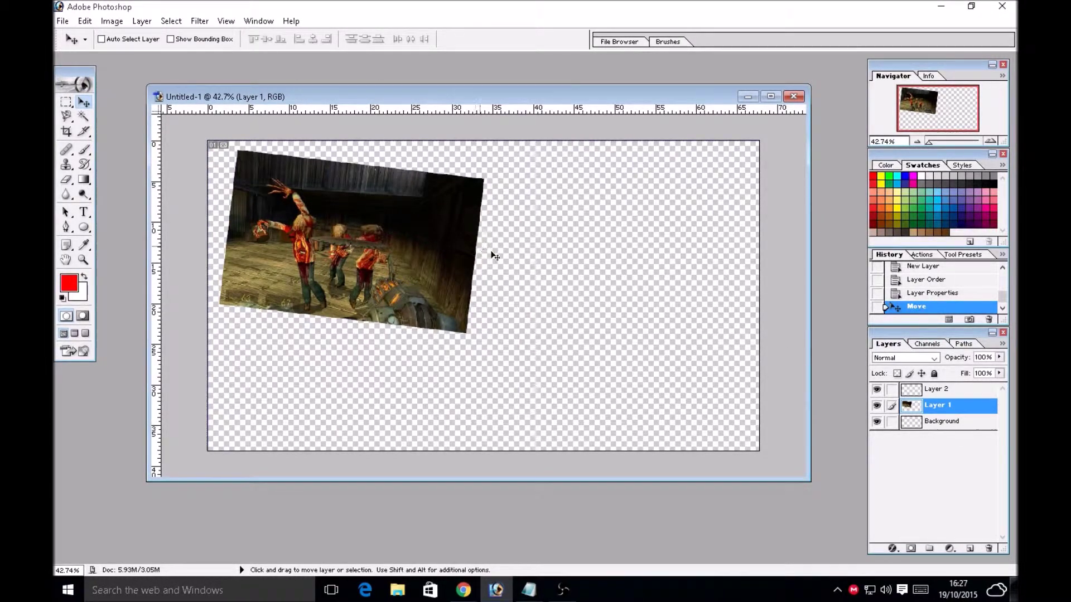
- Open the layer style settings for Layer 1 and enable a Drop Shadow
{"action": "left_click", "coordinate": [894, 548]}
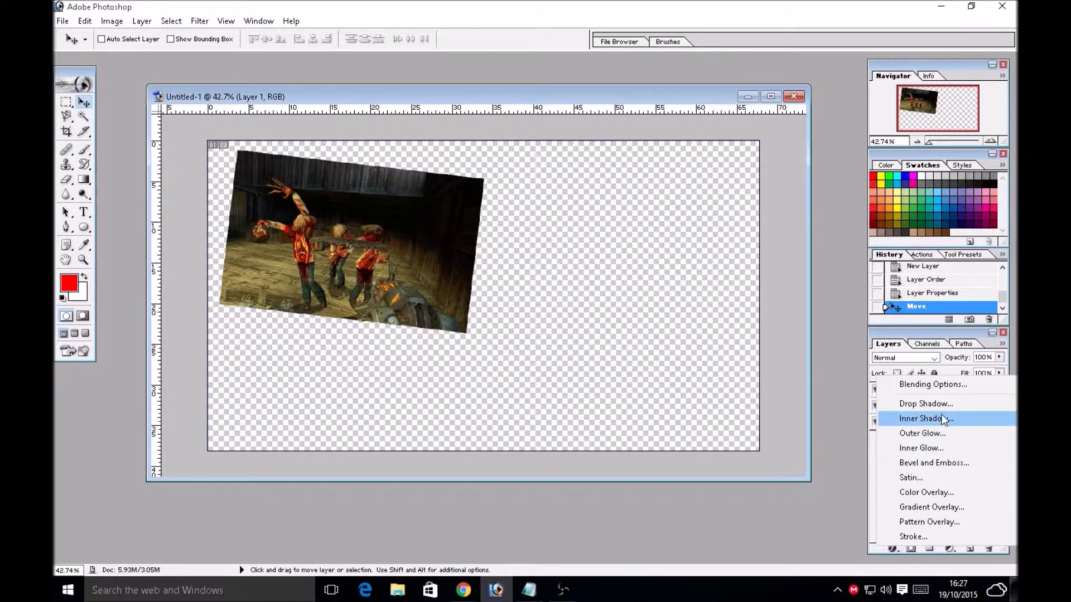
{"action": "left_click", "coordinate": [894, 548]}
{"action": "left_click", "coordinate": [894, 549]}
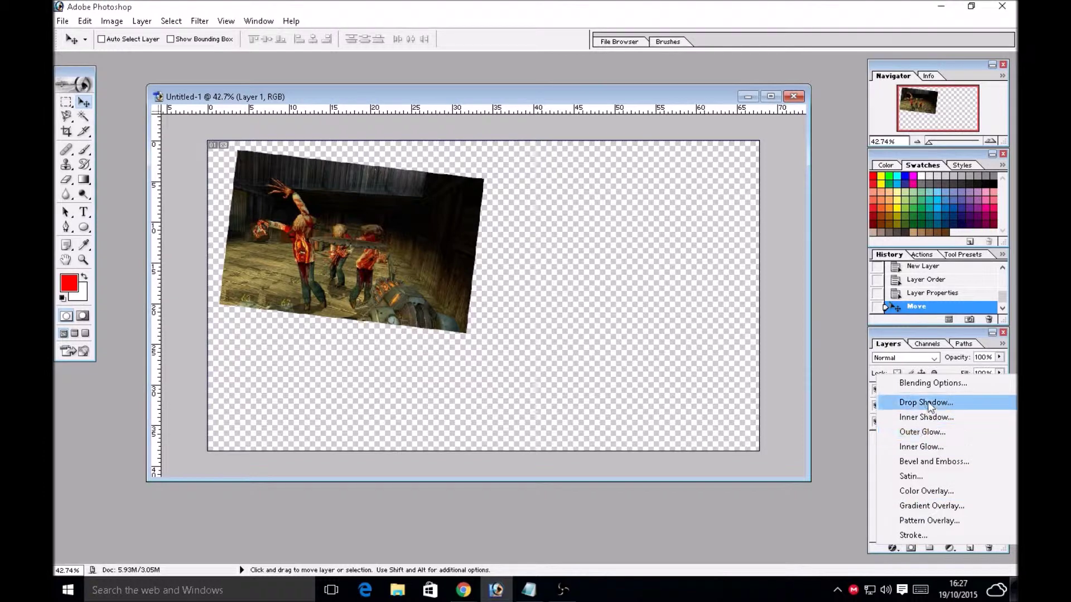
{"action": "left_click", "coordinate": [905, 405]}
{"action": "left_click_drag", "start_coordinate": [697, 119], "coordinate": [768, 187]}
{"action": "left_click", "coordinate": [653, 210]}
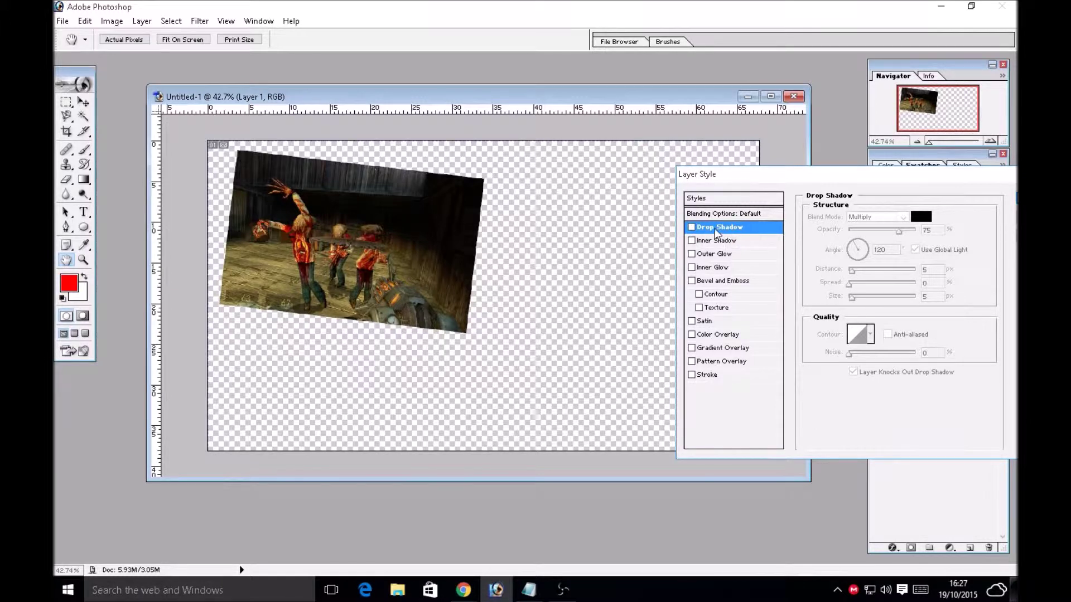
{"action": "left_click", "coordinate": [692, 227]}
- Set the drop shadow to Normal blend mode with 88% opacity, and increase its distance from the image
{"action": "left_click", "coordinate": [888, 218]}
{"action": "left_click", "coordinate": [885, 231]}
{"action": "left_click_drag", "start_coordinate": [899, 230], "coordinate": [908, 231]}
{"action": "left_click_drag", "start_coordinate": [851, 271], "coordinate": [864, 270]}
{"action": "left_click_drag", "start_coordinate": [851, 182], "coordinate": [784, 163]}
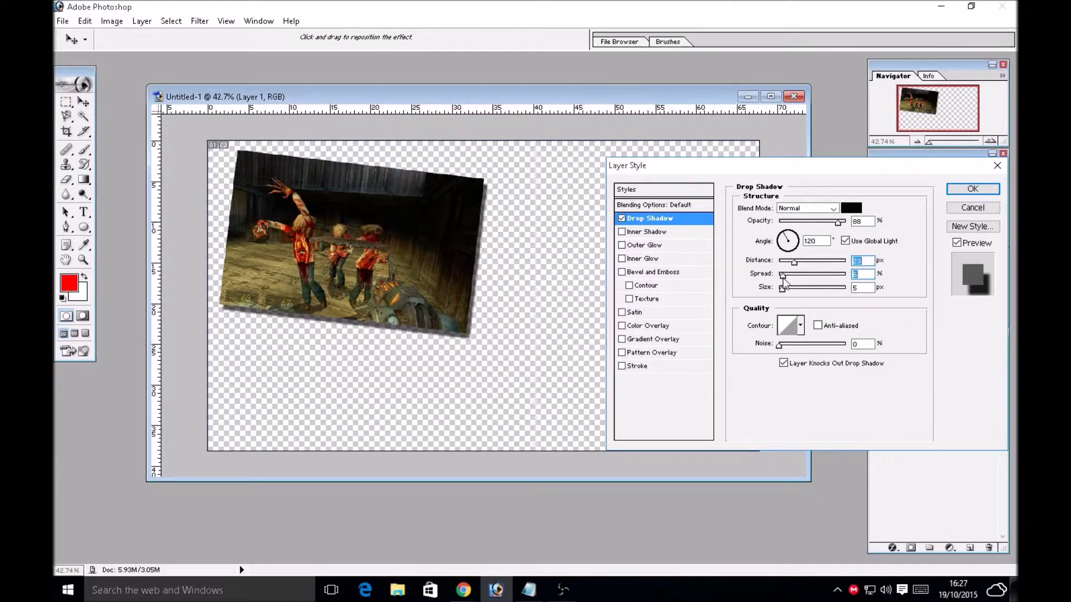
{"action": "left_click_drag", "start_coordinate": [782, 286], "coordinate": [782, 290]}
- Enable an Outer Glow on Layer 1 and set the glow colour to white
{"action": "left_click", "coordinate": [647, 231]}
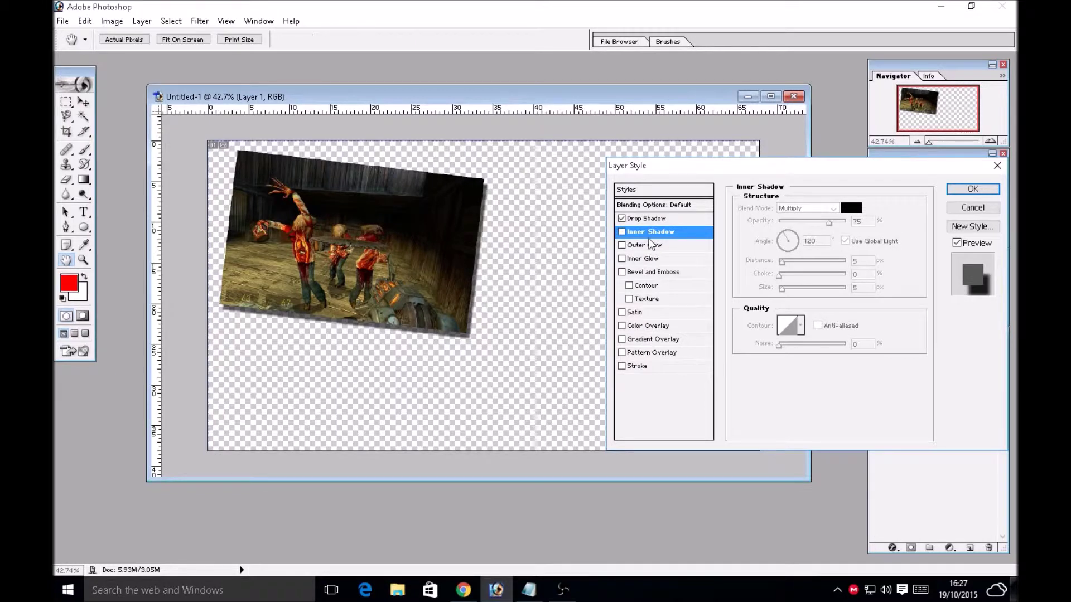
{"action": "left_click", "coordinate": [647, 246]}
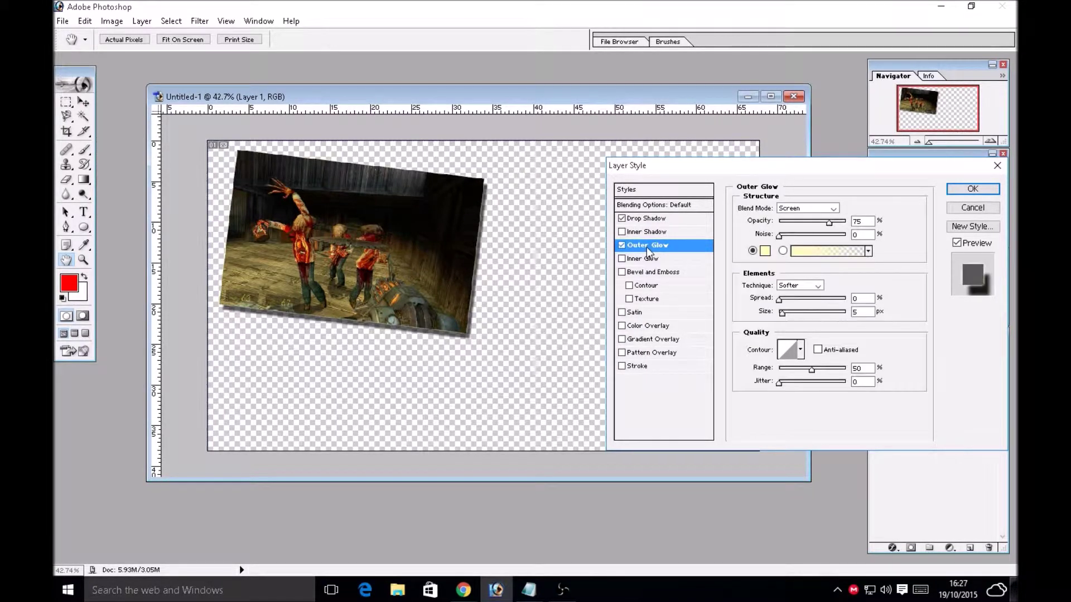
{"action": "left_click", "coordinate": [766, 252]}
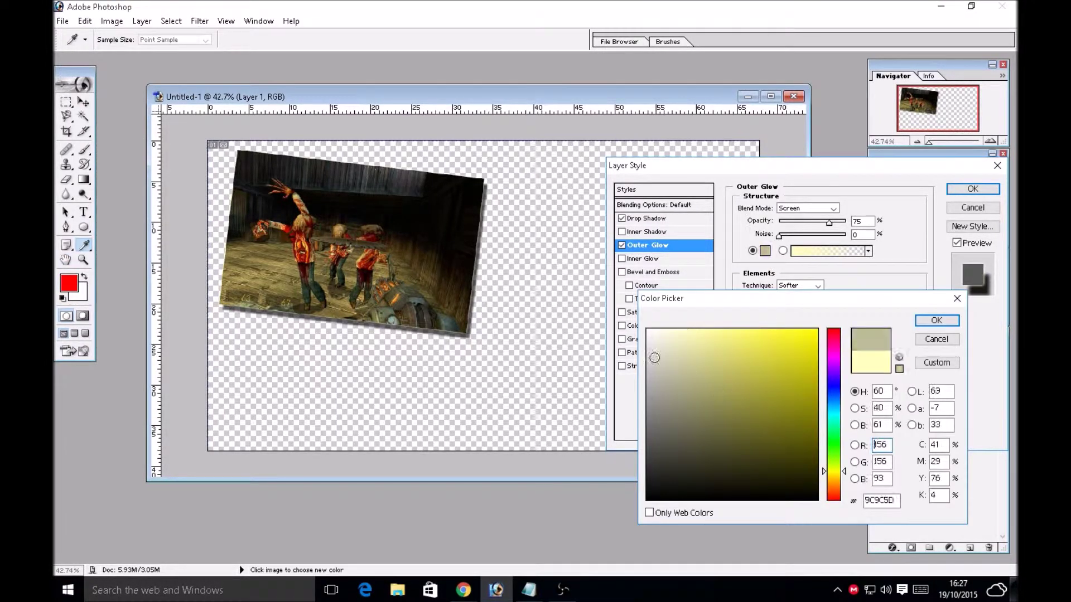
{"action": "left_click", "coordinate": [707, 341]}
{"action": "left_click", "coordinate": [937, 321]}
- Set the outer glow to Normal blend mode with 94% opacity, 21% noise, 18% spread and a slightly larger size
{"action": "left_click", "coordinate": [834, 209]}
{"action": "left_click", "coordinate": [831, 219]}
{"action": "left_click_drag", "start_coordinate": [829, 222], "coordinate": [793, 237]}
{"action": "mouse_move", "coordinate": [779, 300]}
{"action": "left_mouse_down"}
{"action": "mouse_move", "coordinate": [795, 304]}
{"action": "mouse_move", "coordinate": [785, 314]}
{"action": "left_mouse_up"}
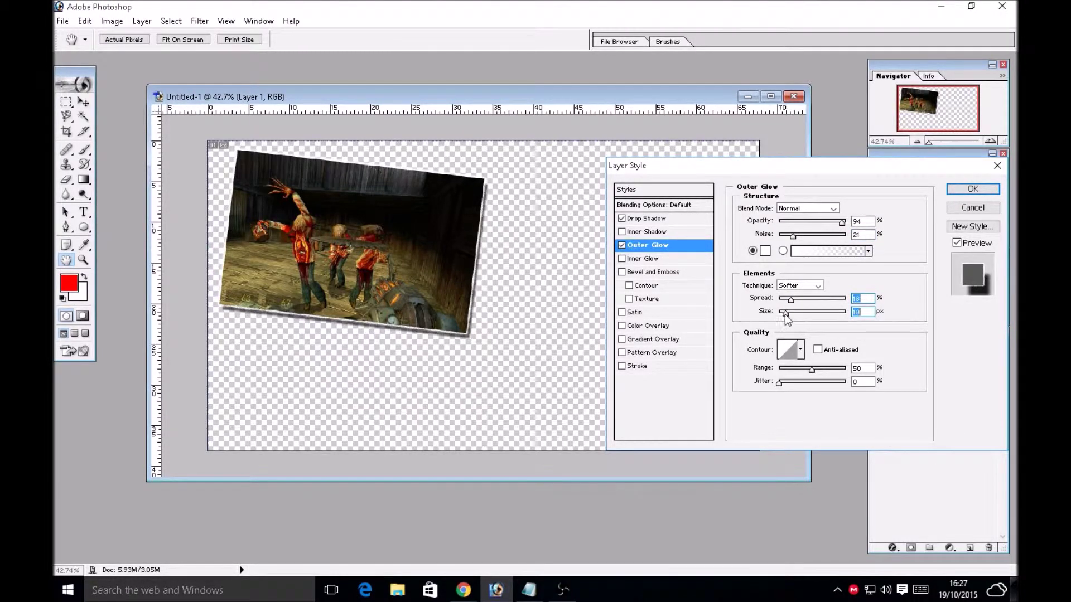
- Change the outer glow to red F63838 with 59% opacity, 0% noise and a 76 px size
{"action": "left_click", "coordinate": [765, 251]}
{"action": "left_click", "coordinate": [837, 337]}
{"action": "left_click_drag", "start_coordinate": [837, 337], "coordinate": [836, 330]}
{"action": "left_click", "coordinate": [779, 335]}
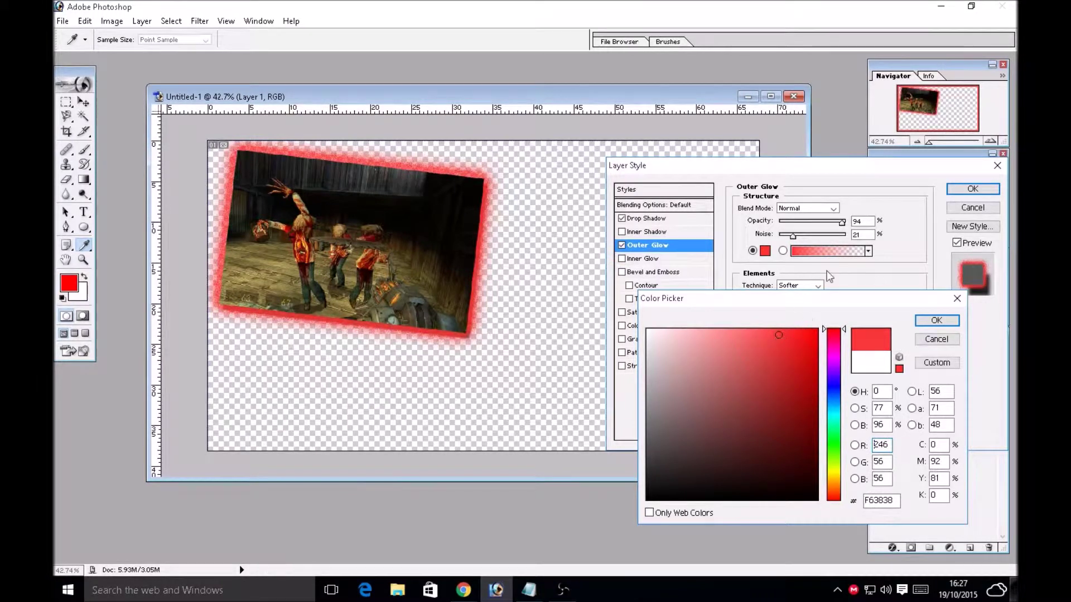
{"action": "left_click", "coordinate": [935, 320]}
{"action": "left_click_drag", "start_coordinate": [793, 235], "coordinate": [818, 222]}
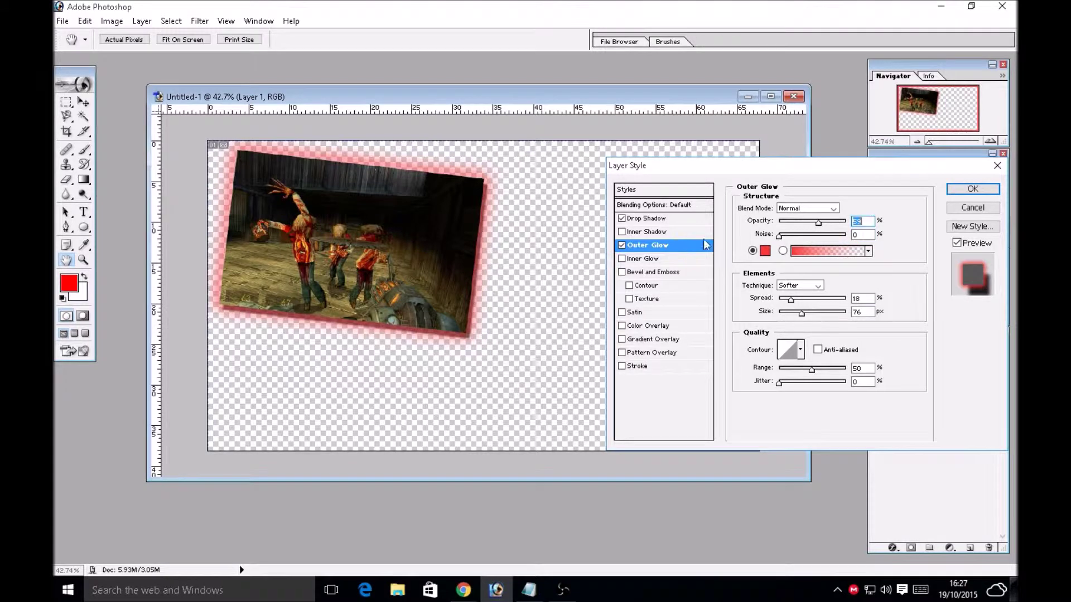
- Enable Bevel and Emboss with a depth of 41%, and increase its size and softening
{"action": "left_click", "coordinate": [646, 270]}
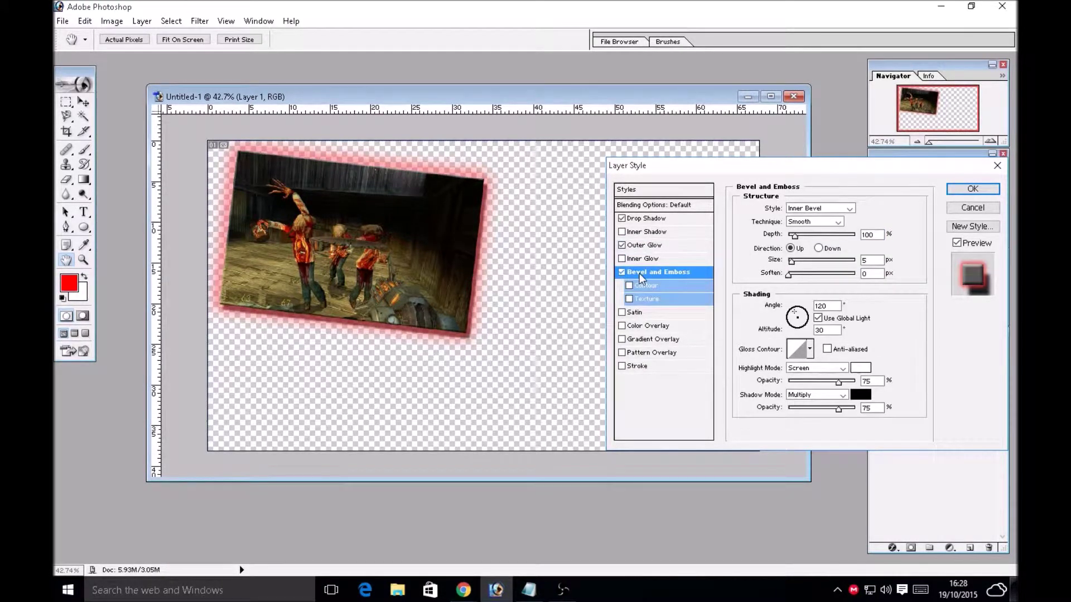
{"action": "mouse_move", "coordinate": [794, 235]}
{"action": "left_mouse_down"}
{"action": "mouse_move", "coordinate": [826, 235]}
{"action": "mouse_move", "coordinate": [803, 264]}
{"action": "mouse_move", "coordinate": [814, 235]}
{"action": "mouse_move", "coordinate": [791, 237]}
{"action": "left_mouse_up"}
{"action": "left_click_drag", "start_coordinate": [809, 278], "coordinate": [796, 259]}
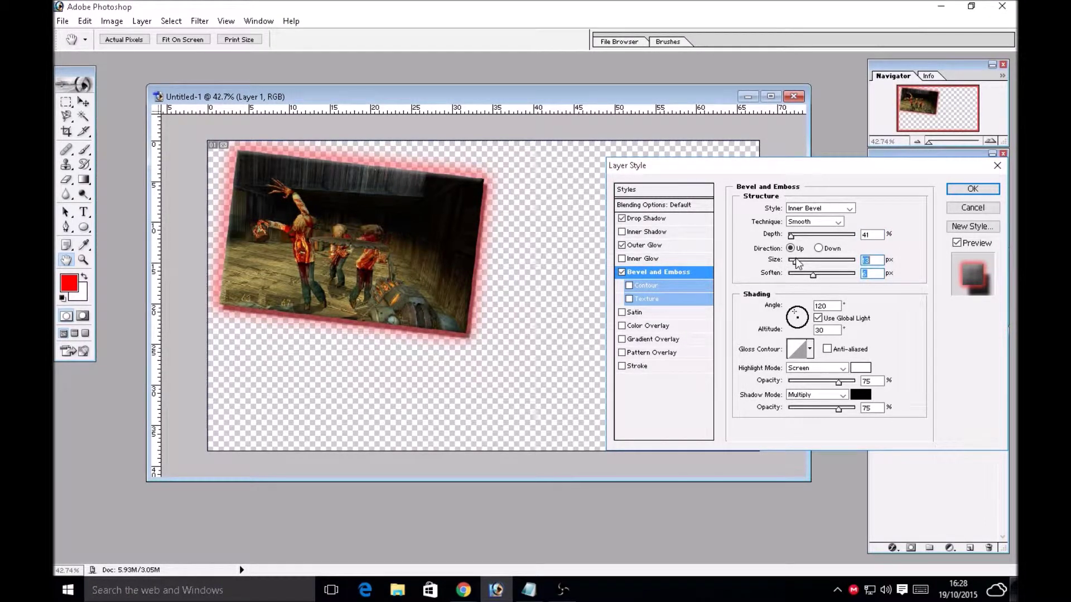
- Add a Gradient Overlay using the red-to-transparent preset, at a 135° angle and 35% opacity
{"action": "left_click", "coordinate": [645, 339]}
{"action": "left_click", "coordinate": [814, 234]}
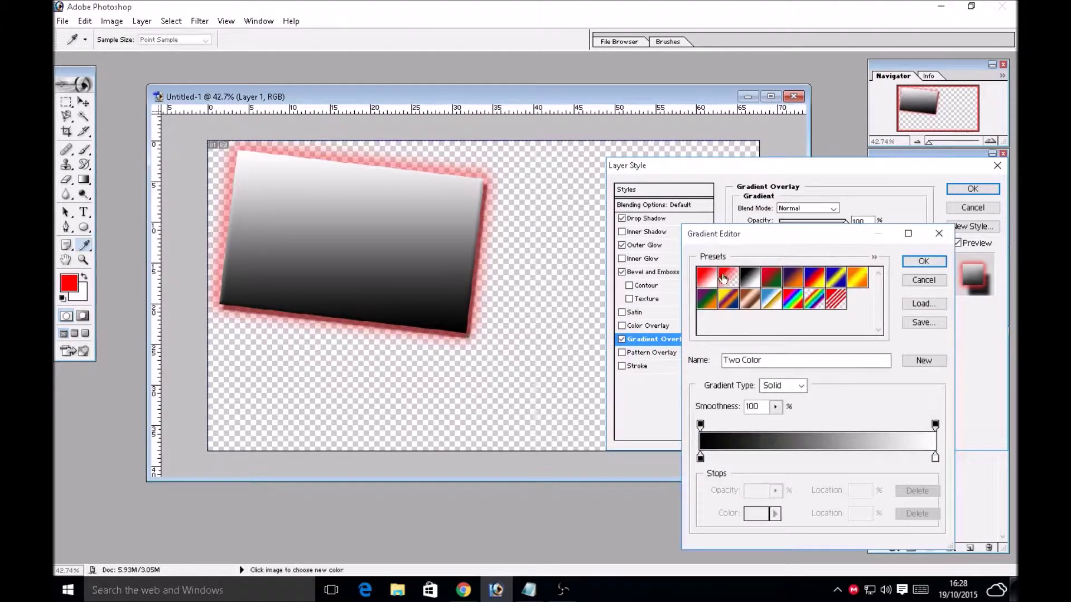
{"action": "left_click", "coordinate": [728, 277]}
{"action": "left_click", "coordinate": [923, 262]}
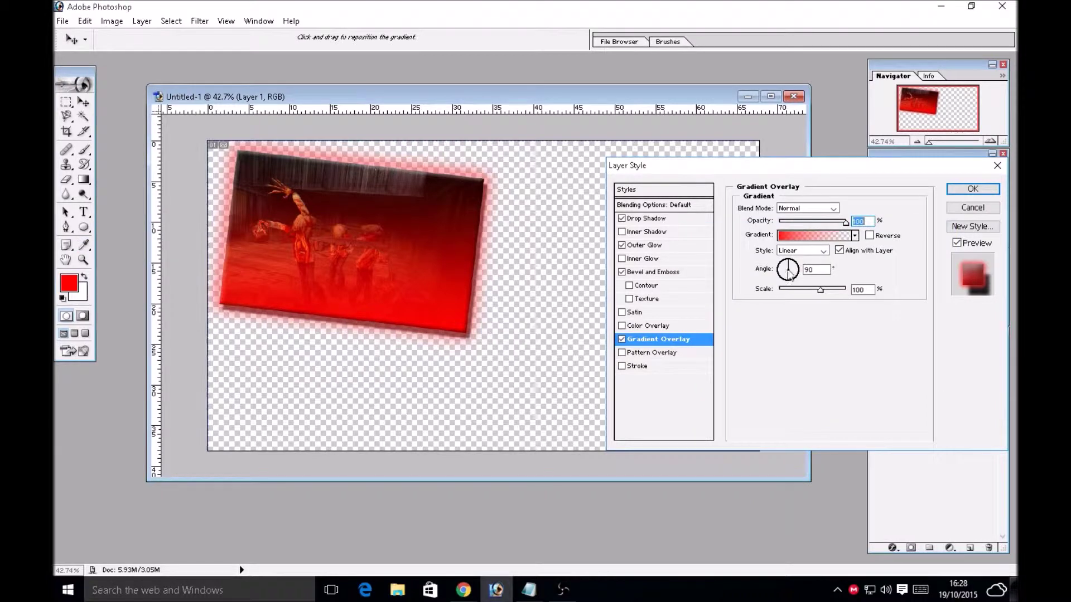
{"action": "left_click", "coordinate": [790, 265]}
{"action": "left_click_drag", "start_coordinate": [809, 223], "coordinate": [802, 223]}
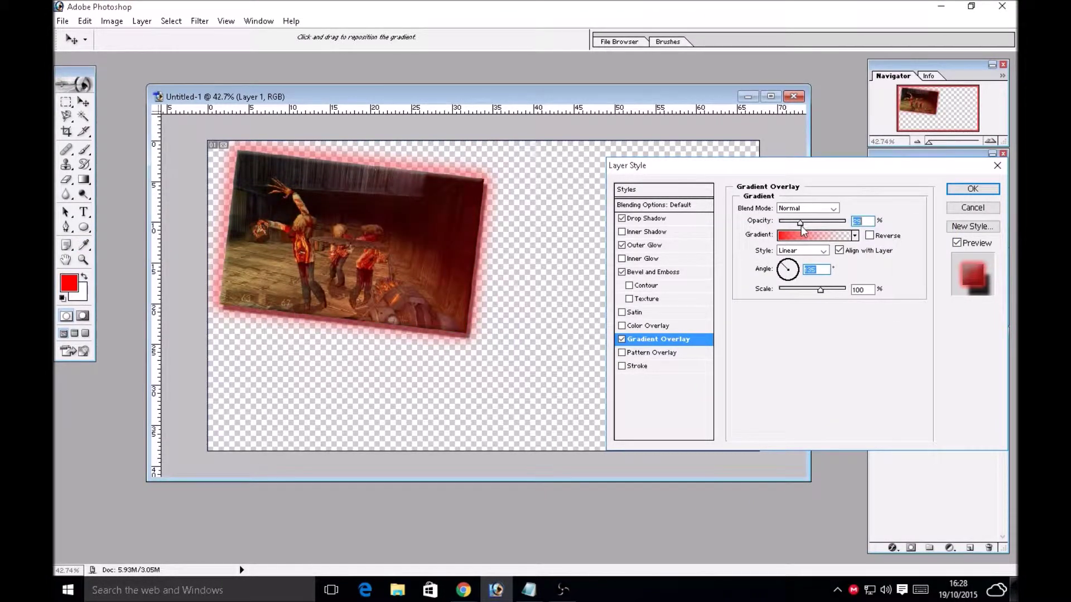
- Set the starting colour stop of the overlay gradient to near black
{"action": "left_click", "coordinate": [806, 236]}
{"action": "double_click", "coordinate": [700, 458]}
{"action": "left_click_drag", "start_coordinate": [699, 416], "coordinate": [646, 500]}
{"action": "left_click", "coordinate": [647, 484]}
{"action": "left_click", "coordinate": [936, 322]}
- Set the end colour stop of the overlay gradient to dark grey 1E1E1E and apply the gradient
{"action": "left_click", "coordinate": [935, 457]}
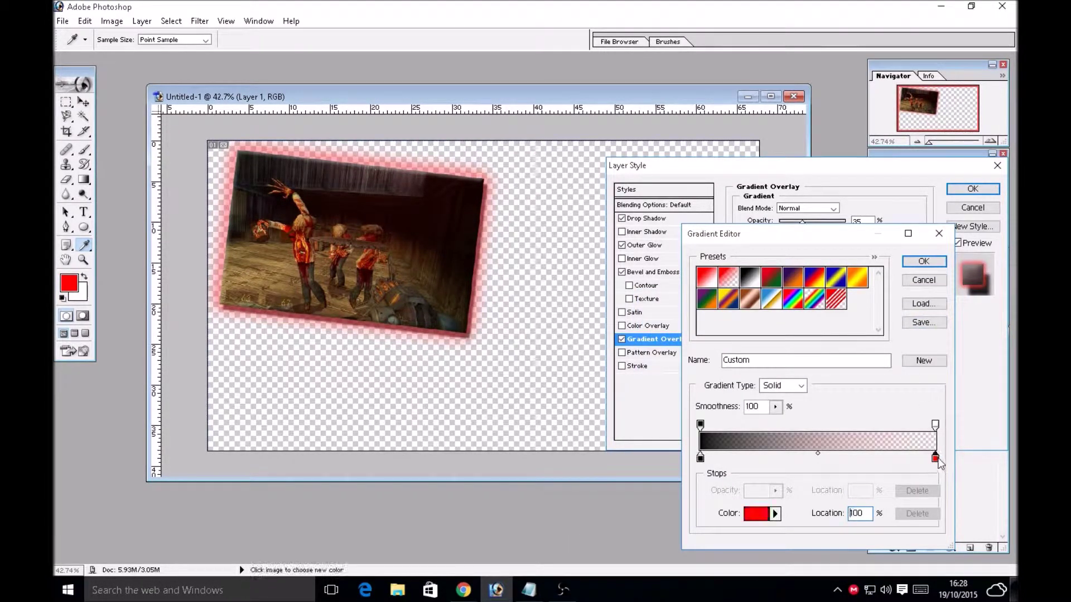
{"action": "left_click", "coordinate": [756, 513]}
{"action": "left_click", "coordinate": [648, 479]}
{"action": "left_click", "coordinate": [936, 320]}
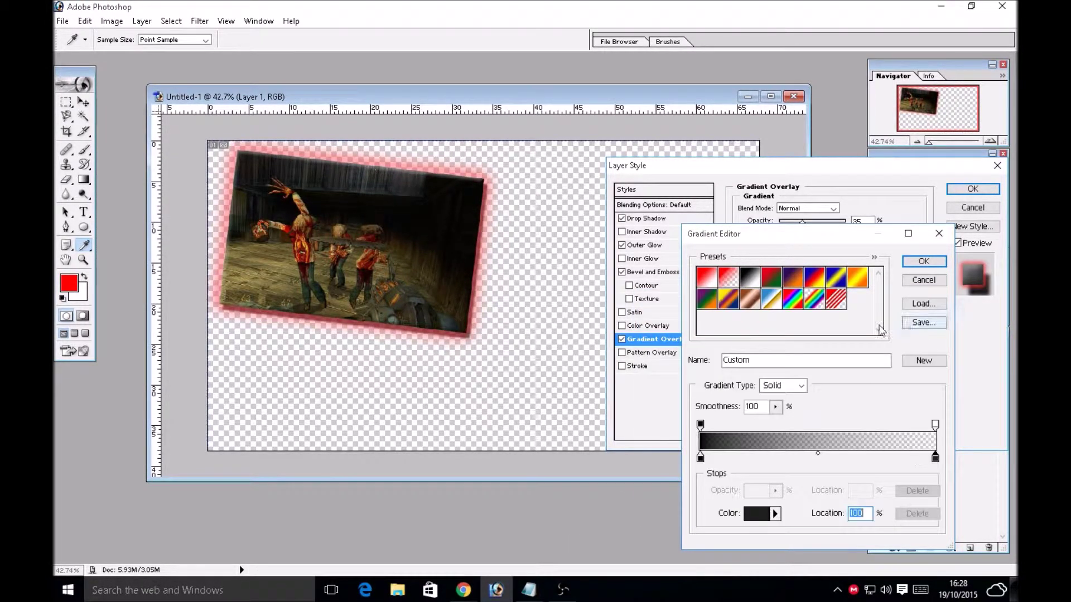
{"action": "left_click", "coordinate": [923, 262]}
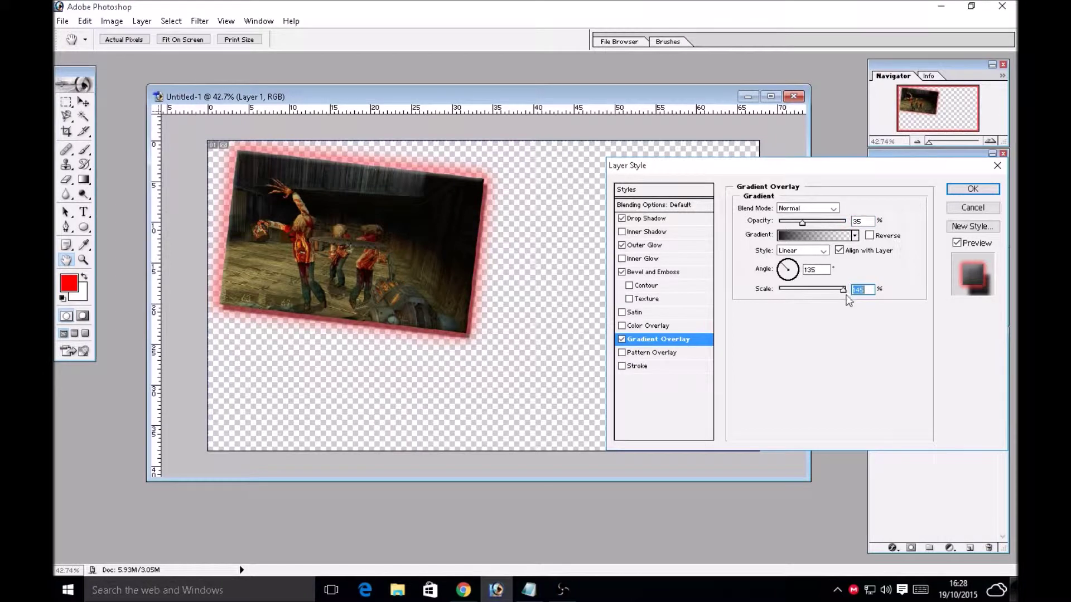
- Raise the gradient overlay's opacity to 67%, keeping the dark gradient
{"action": "mouse_move", "coordinate": [811, 225]}
{"action": "left_mouse_down"}
{"action": "mouse_move", "coordinate": [840, 225]}
{"action": "mouse_move", "coordinate": [824, 226]}
{"action": "left_mouse_up"}
{"action": "left_click", "coordinate": [817, 235]}
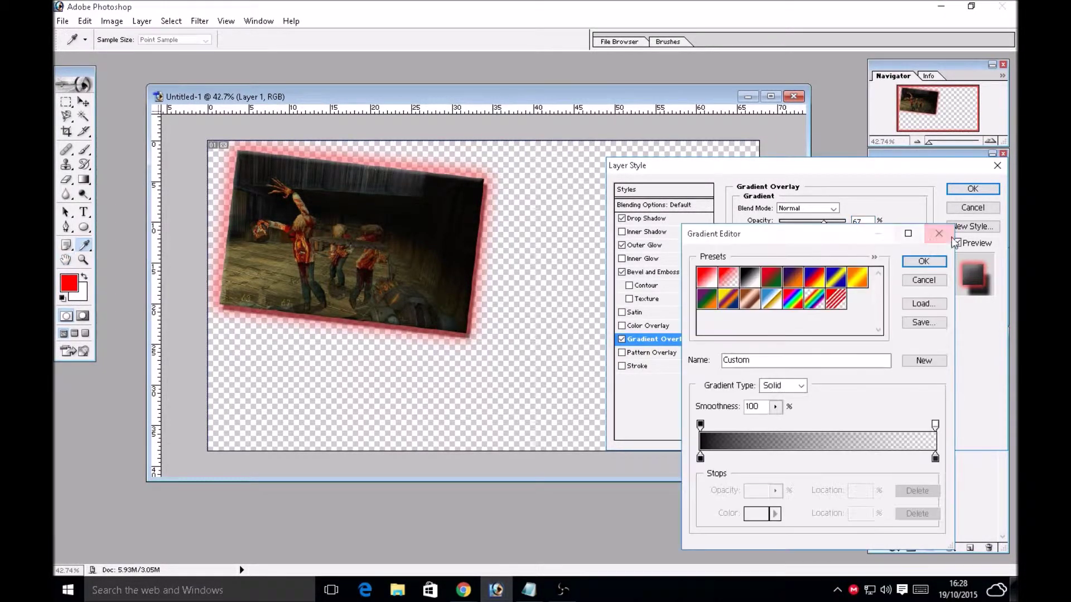
{"action": "left_click", "coordinate": [936, 270]}
- Change the starting colour stop of the overlay gradient to white FFFFFF at the gradient's beginning
{"action": "left_click", "coordinate": [840, 236]}
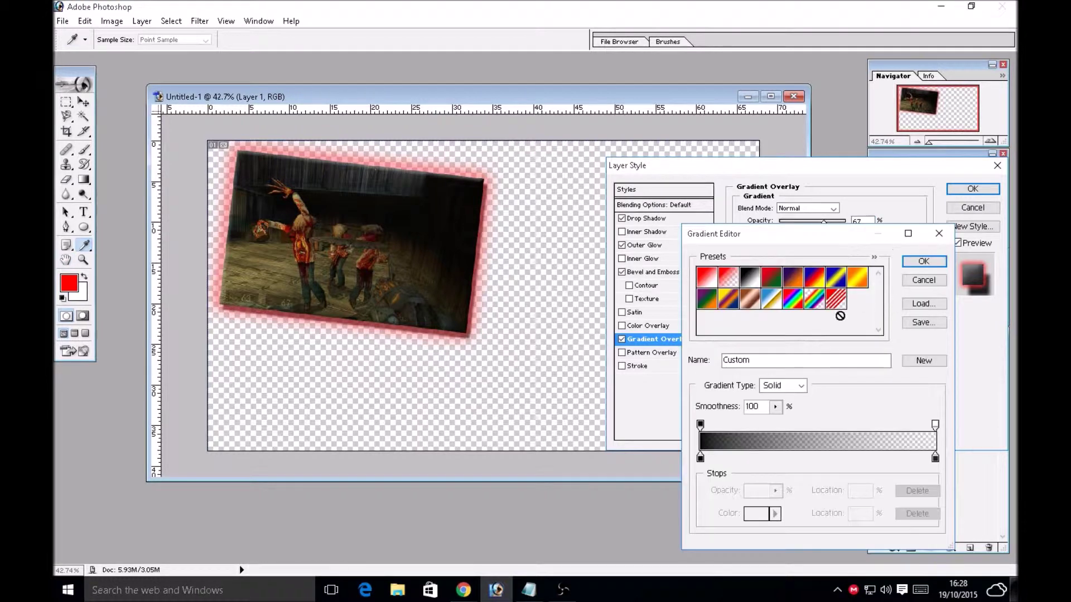
{"action": "left_click", "coordinate": [702, 458]}
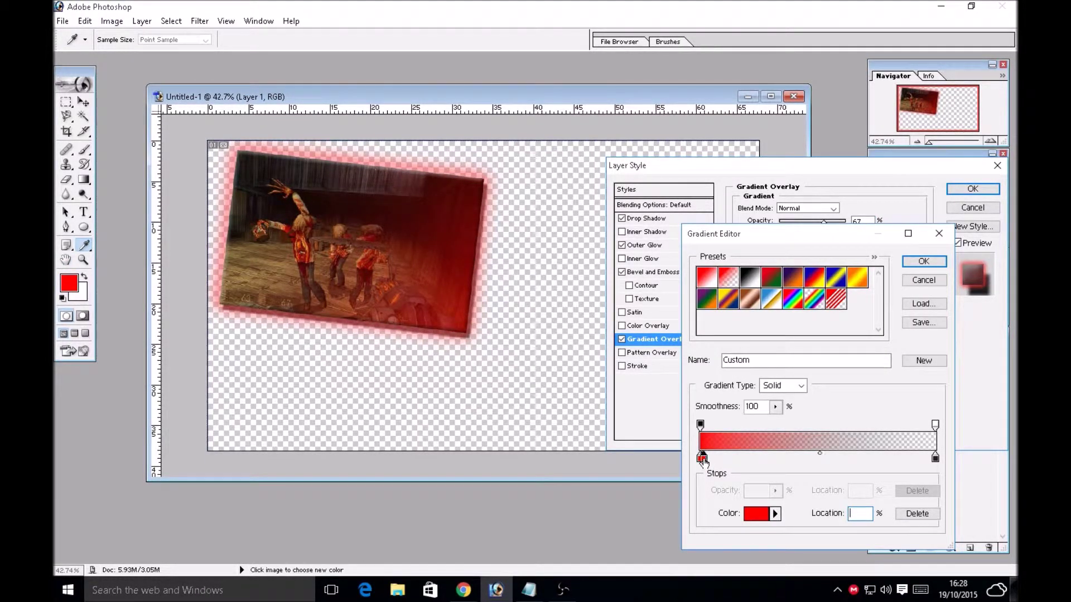
{"action": "double_click", "coordinate": [701, 457]}
{"action": "left_click", "coordinate": [648, 330]}
{"action": "left_click", "coordinate": [937, 320]}
{"action": "left_click_drag", "start_coordinate": [703, 459], "coordinate": [700, 459]}
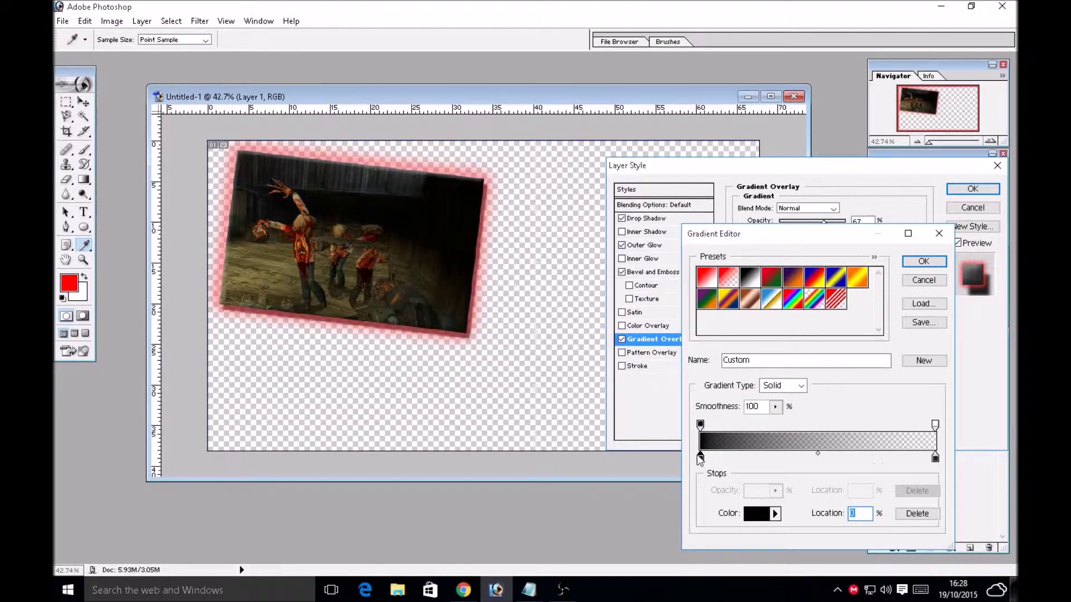
{"action": "double_click", "coordinate": [701, 458]}
{"action": "left_click", "coordinate": [649, 330]}
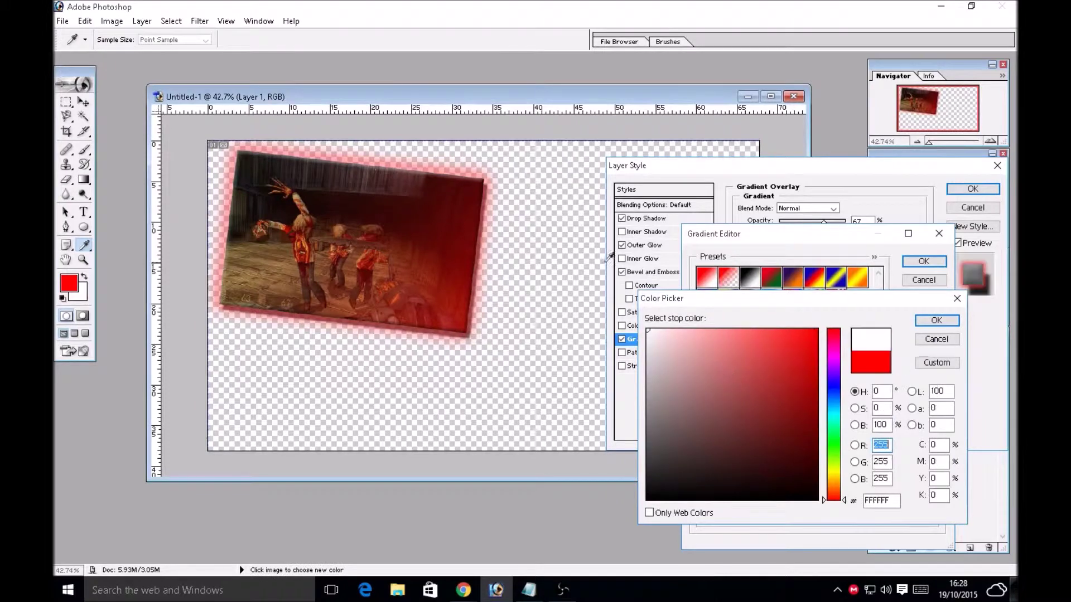
{"action": "left_click", "coordinate": [936, 320]}
- Set the end colour stop of the overlay gradient to white and apply the gradient
{"action": "double_click", "coordinate": [935, 457]}
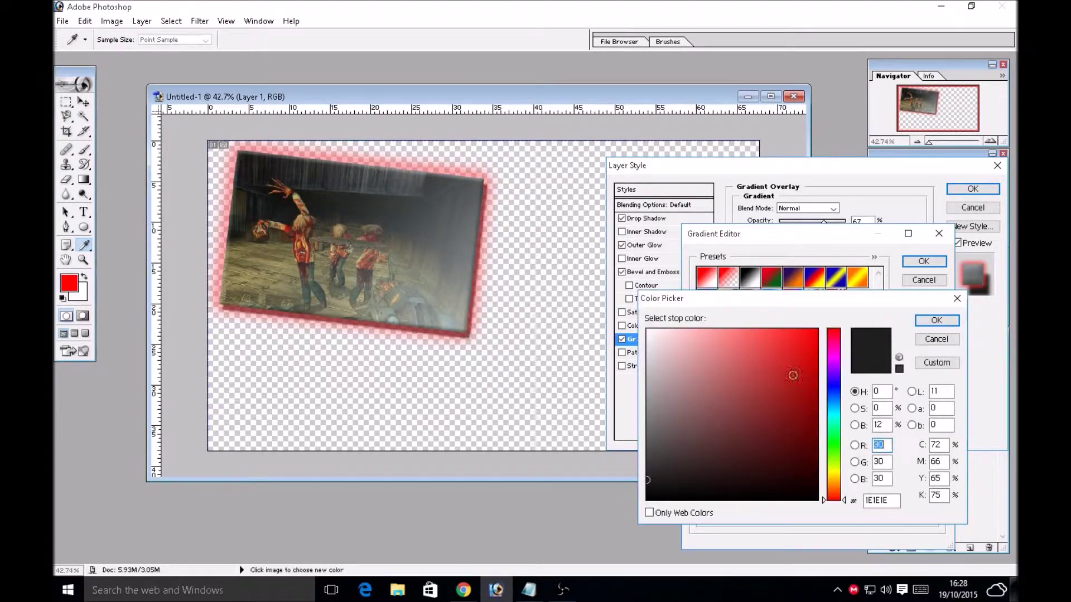
{"action": "left_click", "coordinate": [649, 330]}
{"action": "left_click", "coordinate": [923, 322]}
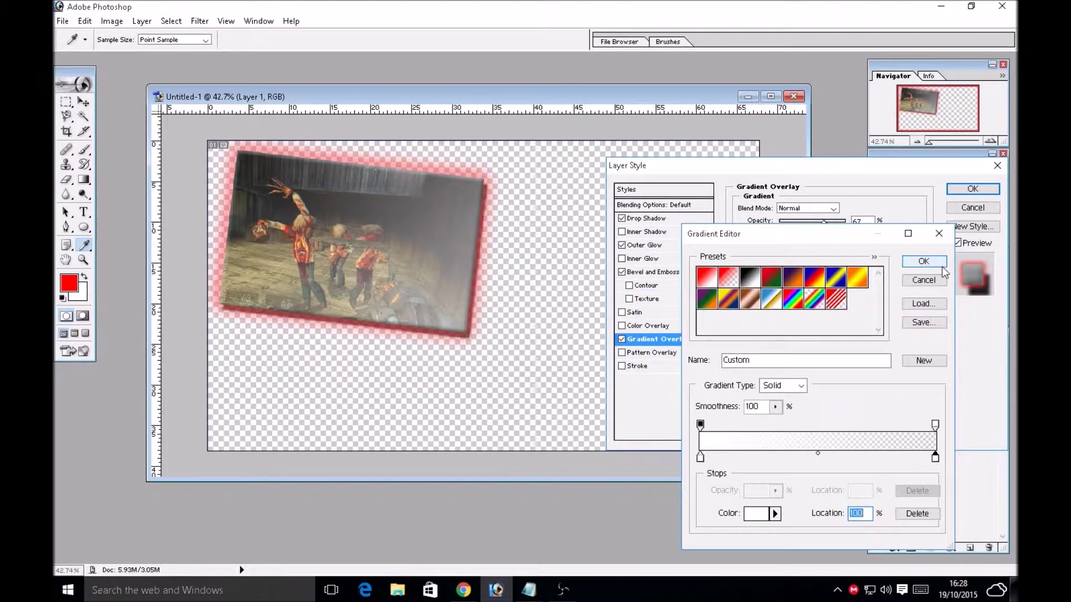
{"action": "left_click", "coordinate": [927, 262]}
- Set the gradient overlay to a -32° angle, 150% scale and about 47% opacity, keeping it aligned with the layer
{"action": "left_click_drag", "start_coordinate": [793, 276], "coordinate": [798, 276]}
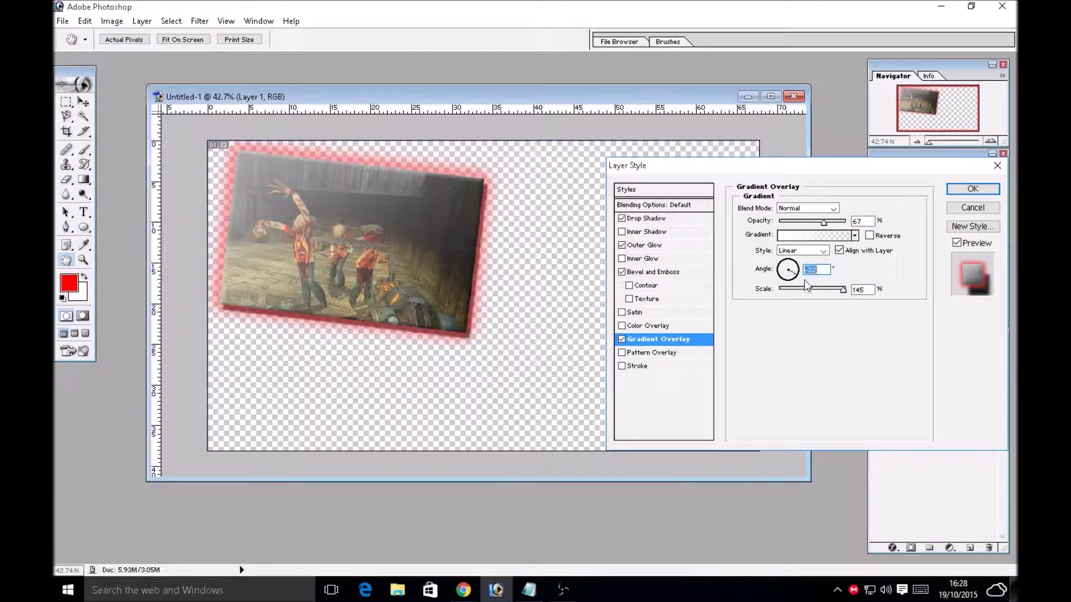
{"action": "mouse_move", "coordinate": [842, 290]}
{"action": "left_mouse_down"}
{"action": "mouse_move", "coordinate": [808, 292]}
{"action": "mouse_move", "coordinate": [851, 291]}
{"action": "left_mouse_up"}
{"action": "left_click", "coordinate": [838, 251]}
{"action": "left_click", "coordinate": [838, 251]}
{"action": "left_click", "coordinate": [838, 251]}
{"action": "left_click", "coordinate": [839, 251]}
{"action": "left_click_drag", "start_coordinate": [823, 222], "coordinate": [810, 222]}
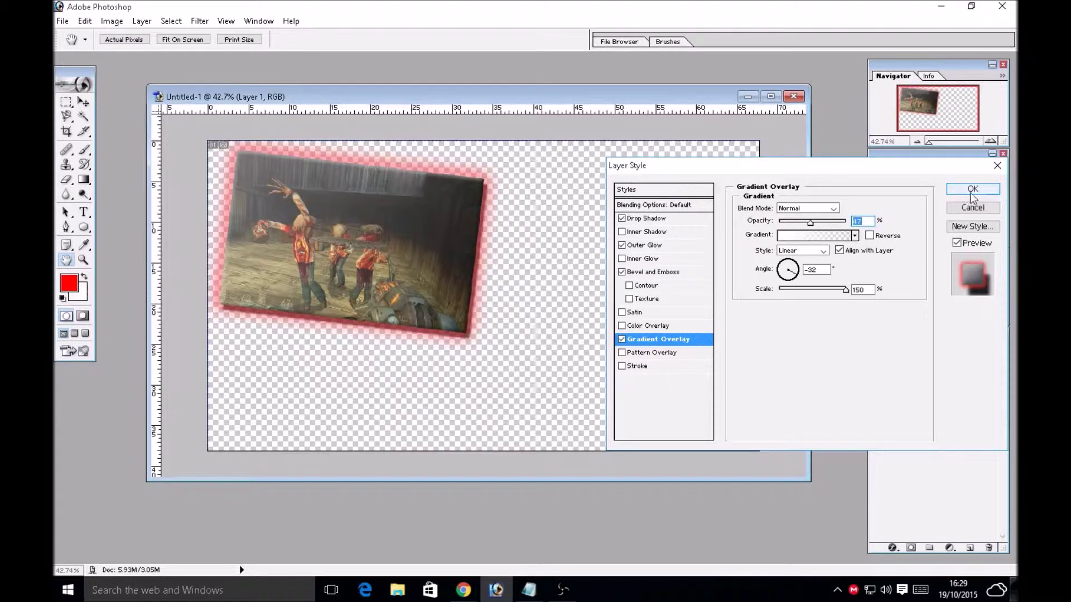
- Change the outer glow colour to white and apply the layer style to Layer 1
{"action": "left_click", "coordinate": [645, 245]}
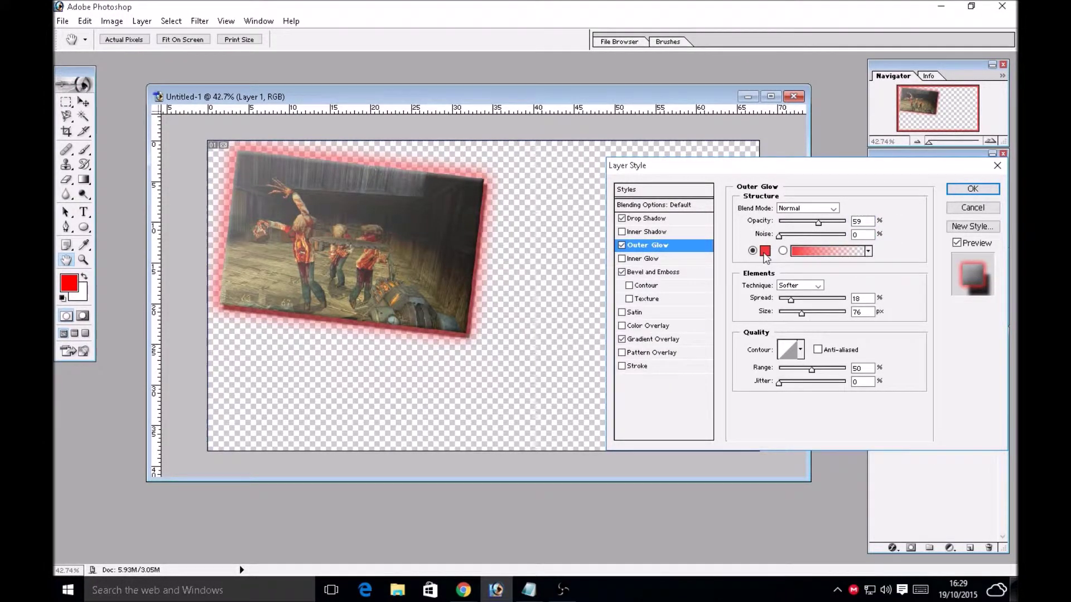
{"action": "left_click", "coordinate": [765, 251]}
{"action": "left_click", "coordinate": [937, 320]}
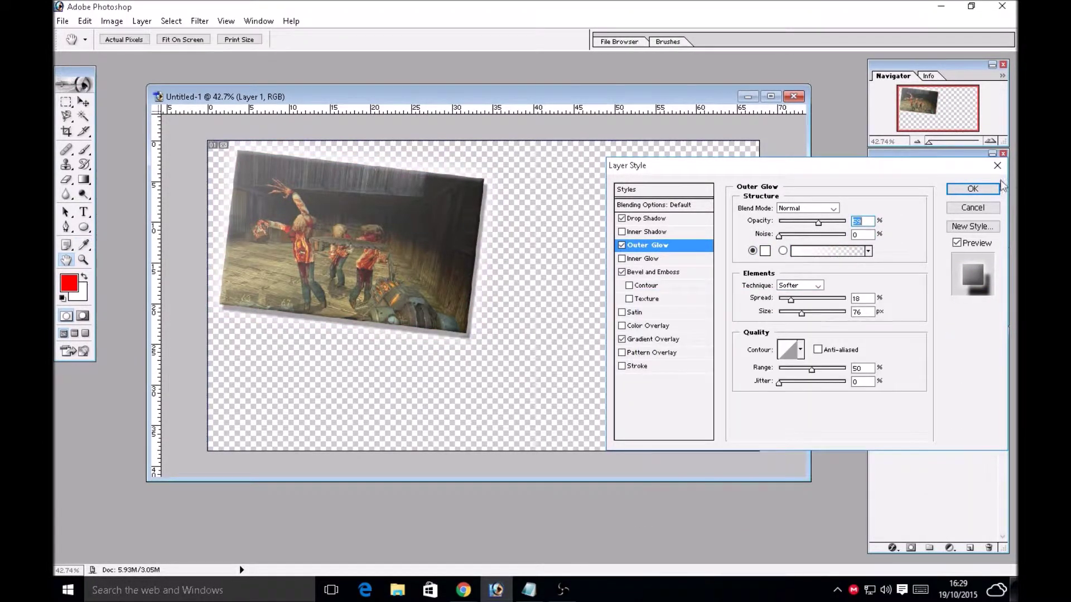
{"action": "left_click", "coordinate": [972, 189]}
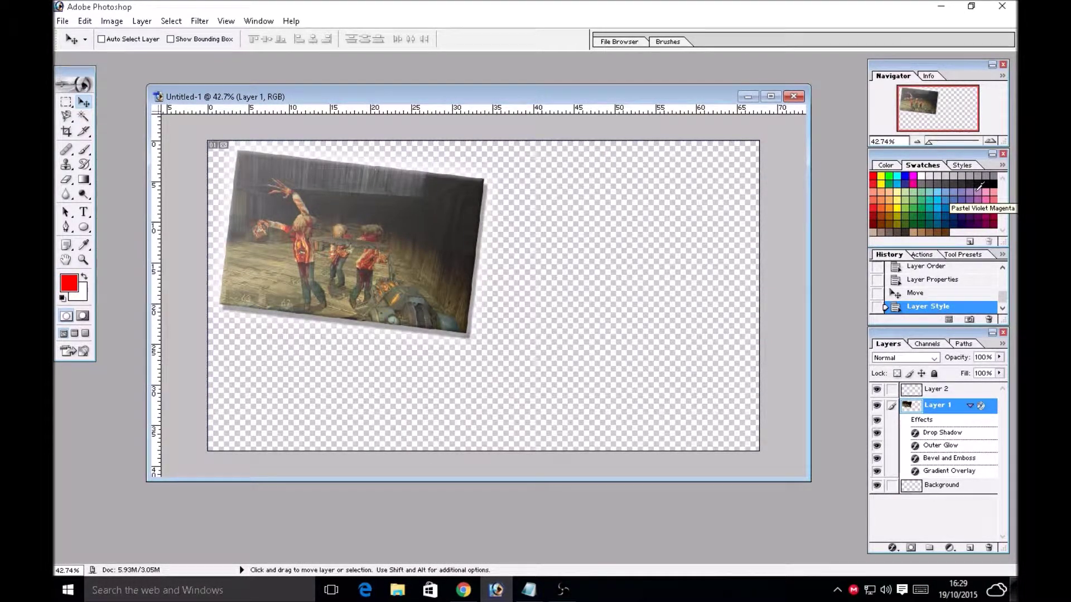
- Select the whole canvas on the Background layer with the Rectangular Marquee and fill it with red using the Paint Bucket
{"action": "left_click", "coordinate": [949, 486]}
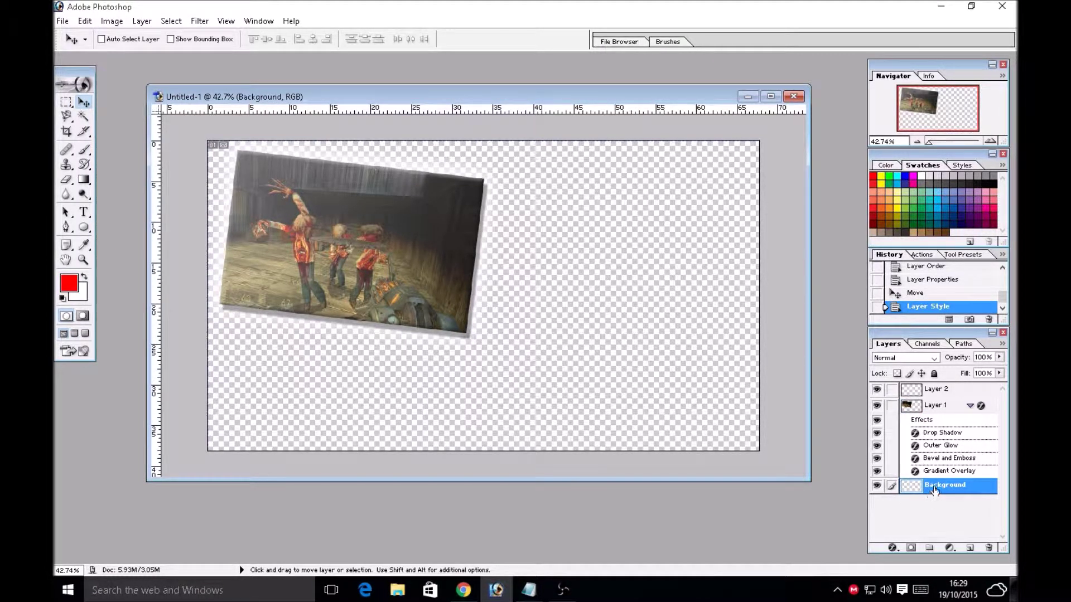
{"action": "left_click", "coordinate": [66, 102]}
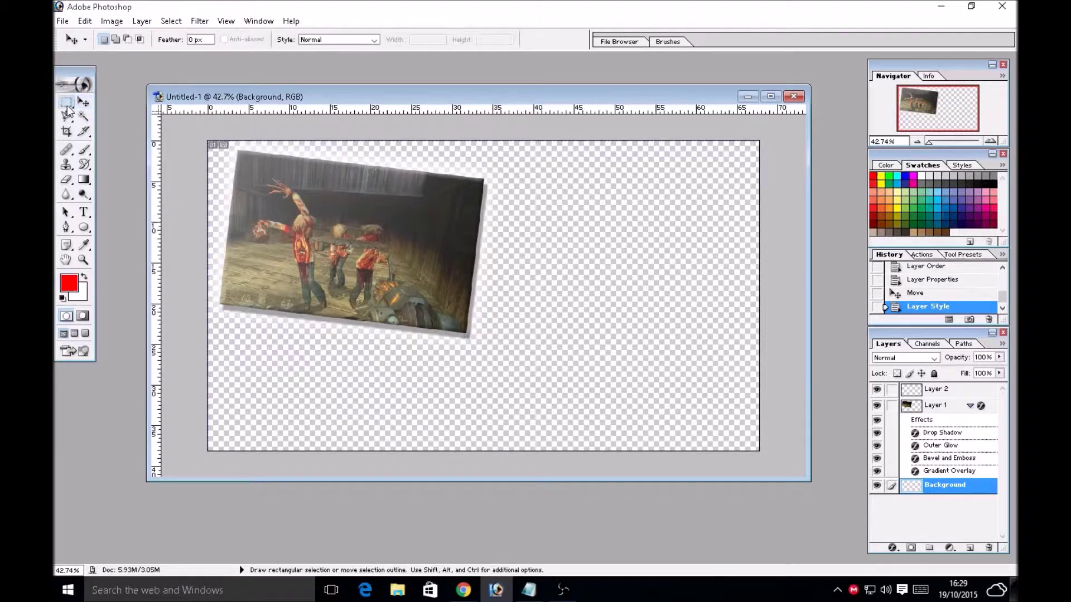
{"action": "left_click_drag", "start_coordinate": [263, 172], "coordinate": [837, 480]}
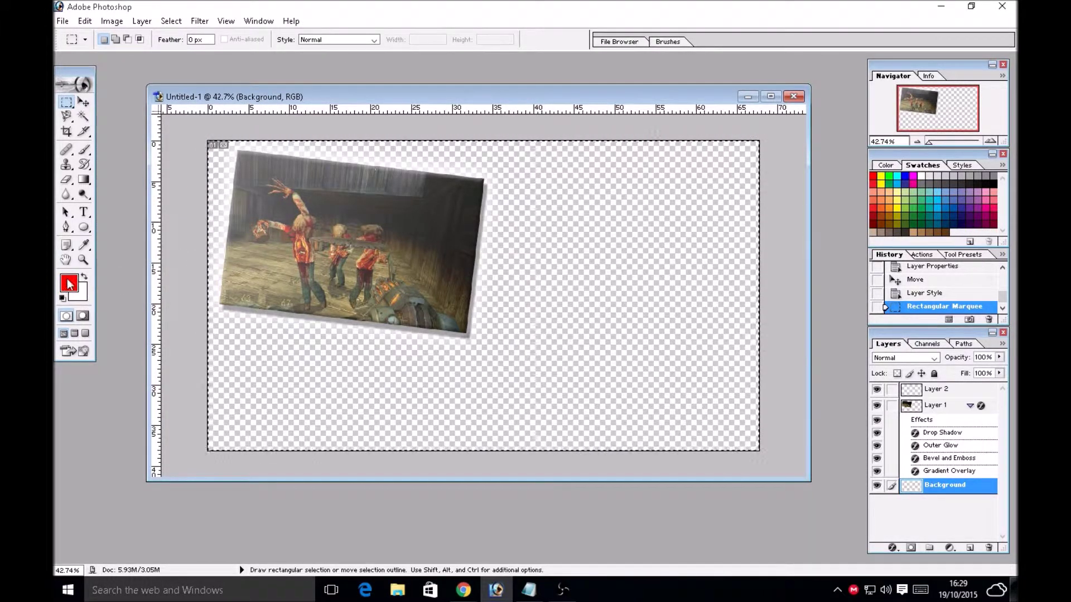
{"action": "left_click", "coordinate": [81, 185]}
{"action": "left_click", "coordinate": [121, 193]}
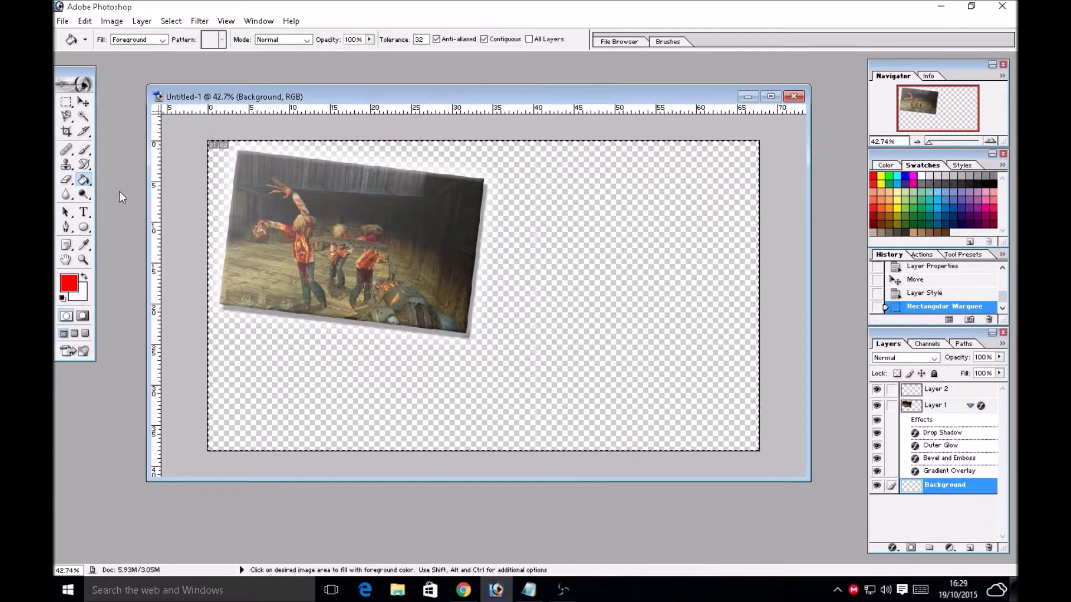
{"action": "left_click", "coordinate": [548, 246]}
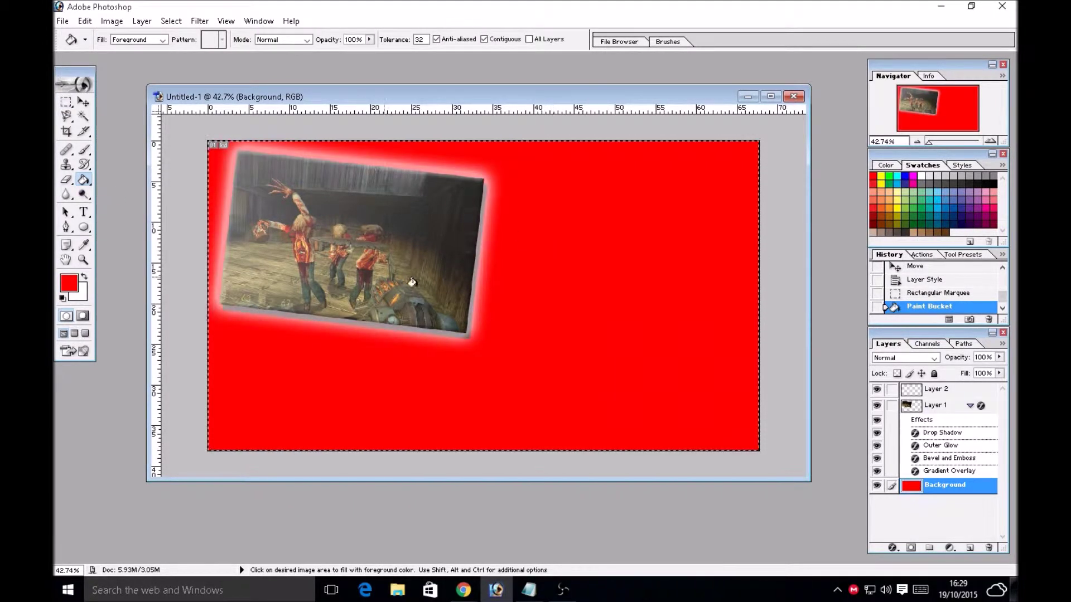
- Deselect the canvas and add a layer mask to the Background layer
{"action": "left_click", "coordinate": [84, 116]}
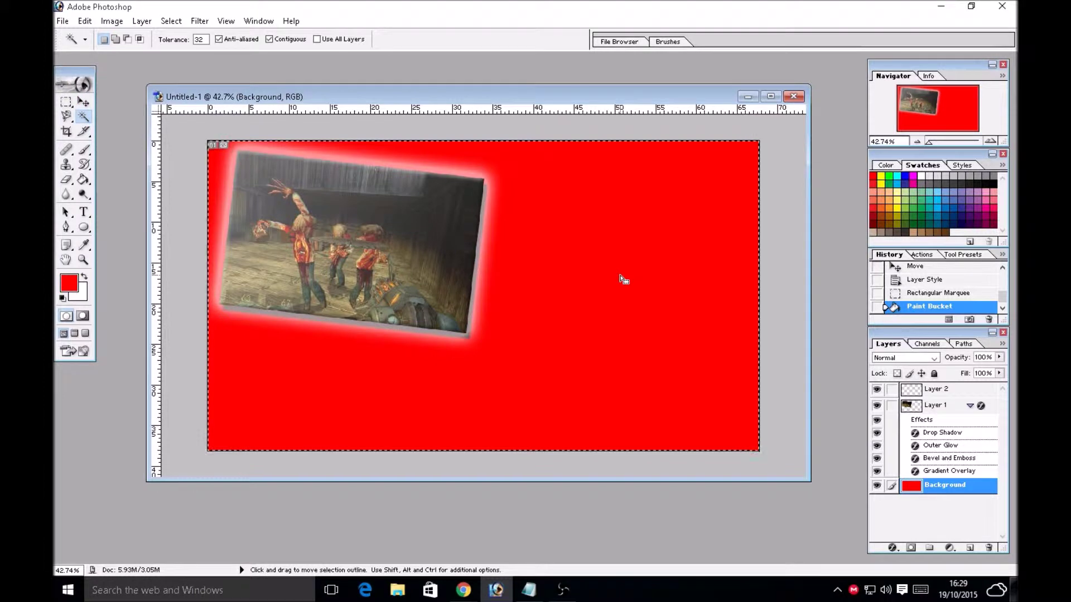
{"action": "key", "text": "ctrl+d"}
{"action": "left_click", "coordinate": [83, 102]}
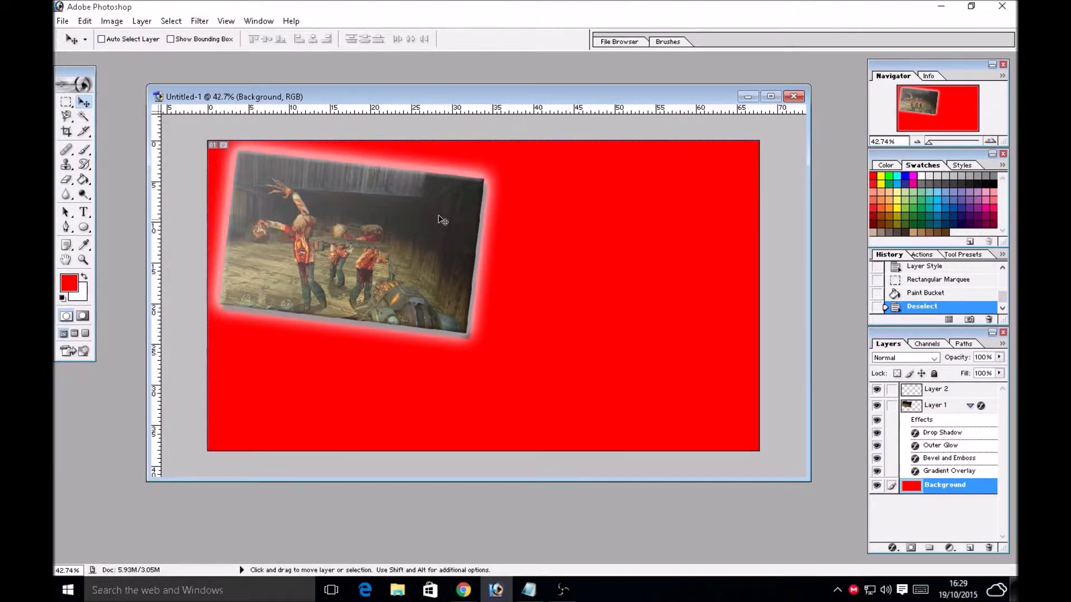
{"action": "left_click", "coordinate": [910, 548]}
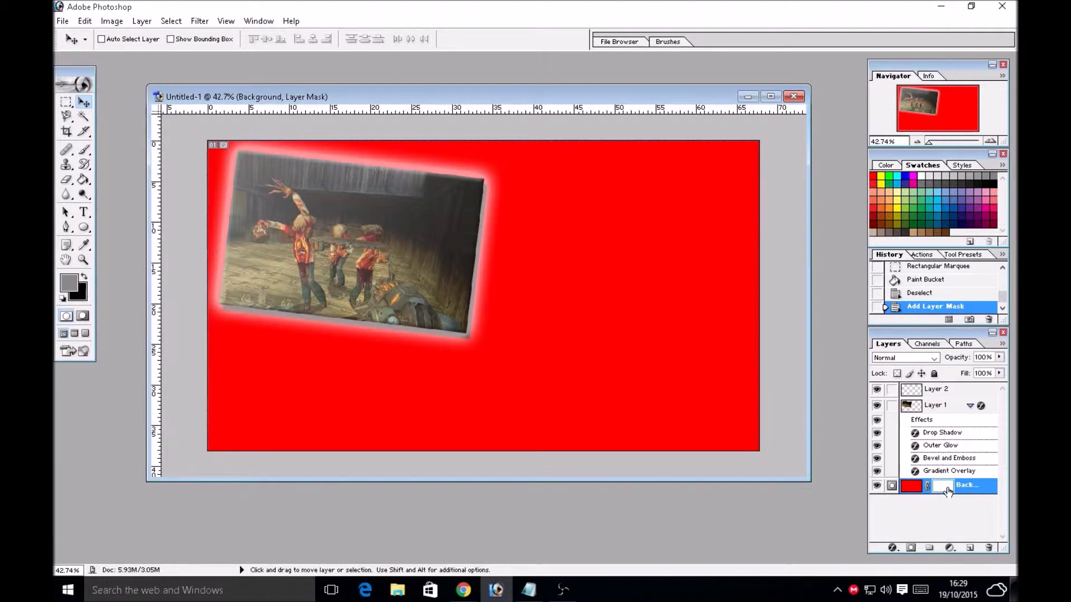
- Try black-to-white linear gradients on the Background layer's mask with the Gradient tool, undoing each one
{"action": "left_click", "coordinate": [84, 179]}
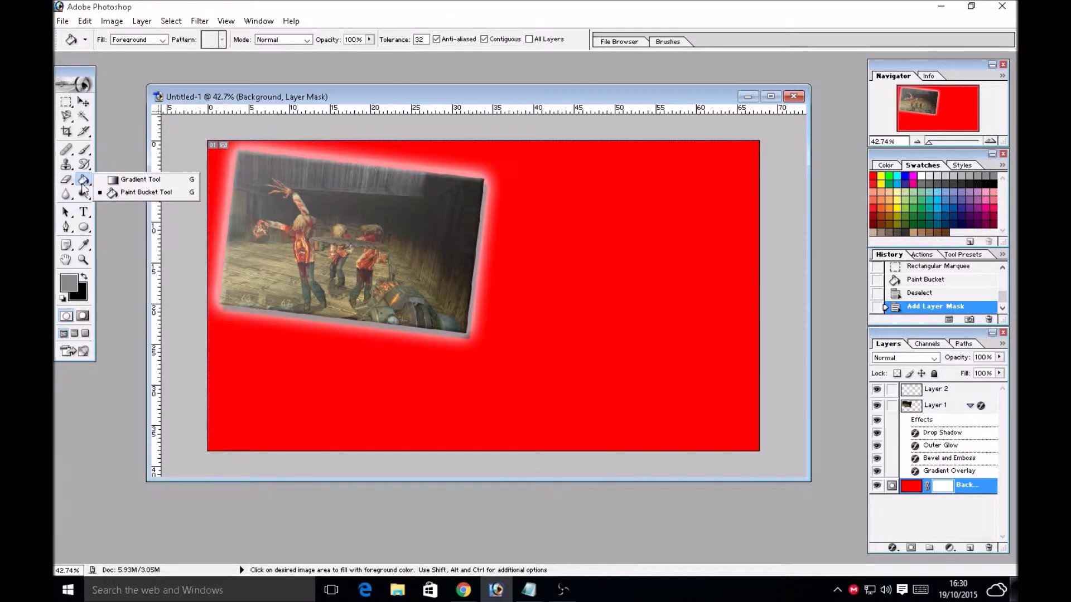
{"action": "left_click", "coordinate": [105, 179]}
{"action": "left_click_drag", "start_coordinate": [295, 353], "coordinate": [563, 242]}
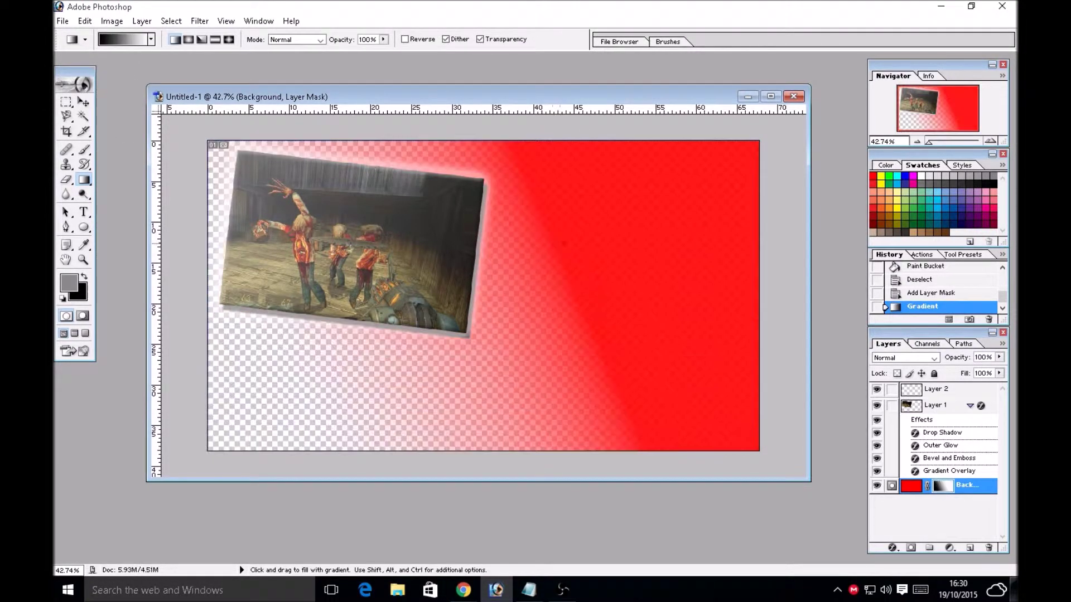
{"action": "key", "text": "ctrl+z"}
{"action": "left_click", "coordinate": [151, 39]}
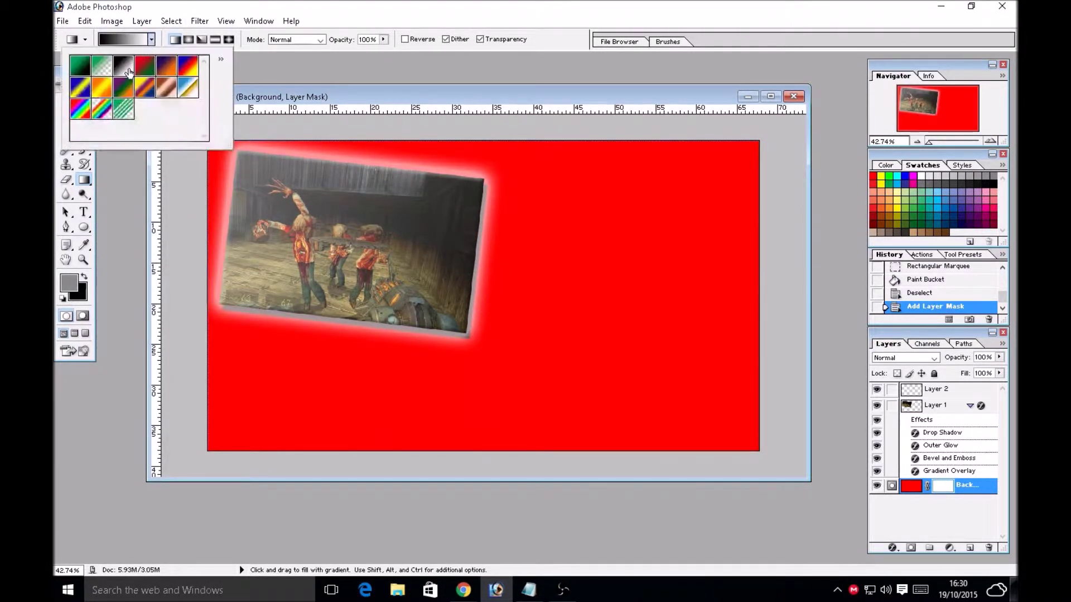
{"action": "left_click_drag", "start_coordinate": [653, 229], "coordinate": [334, 312]}
{"action": "key", "text": "ctrl+z"}
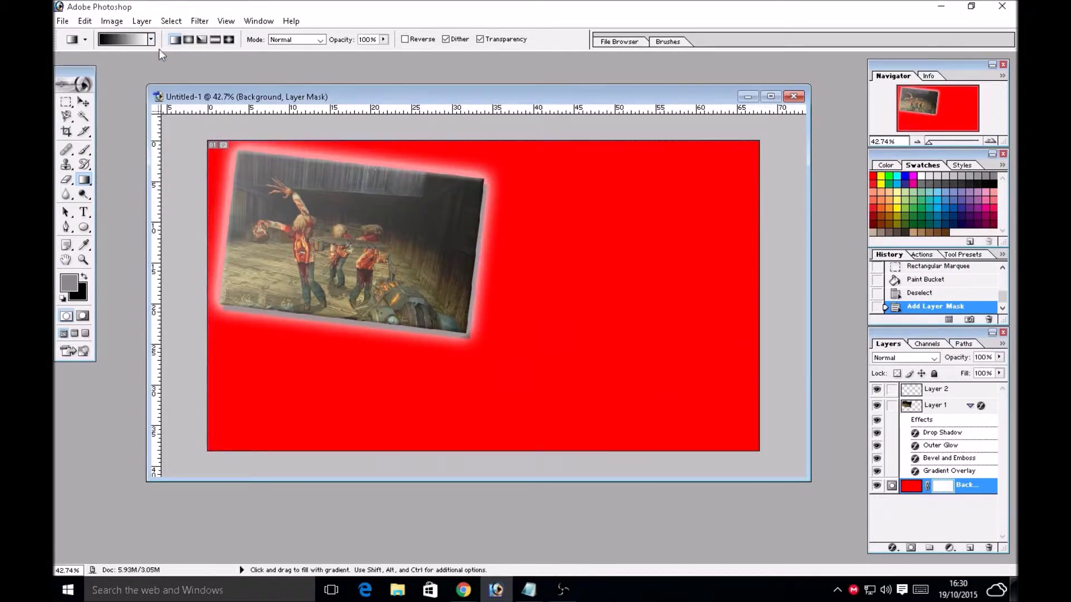
- Try the unchanged black-to-white gradient on the Background mask in different directions, ending with one that fades the area behind the photo
{"action": "left_click", "coordinate": [149, 44]}
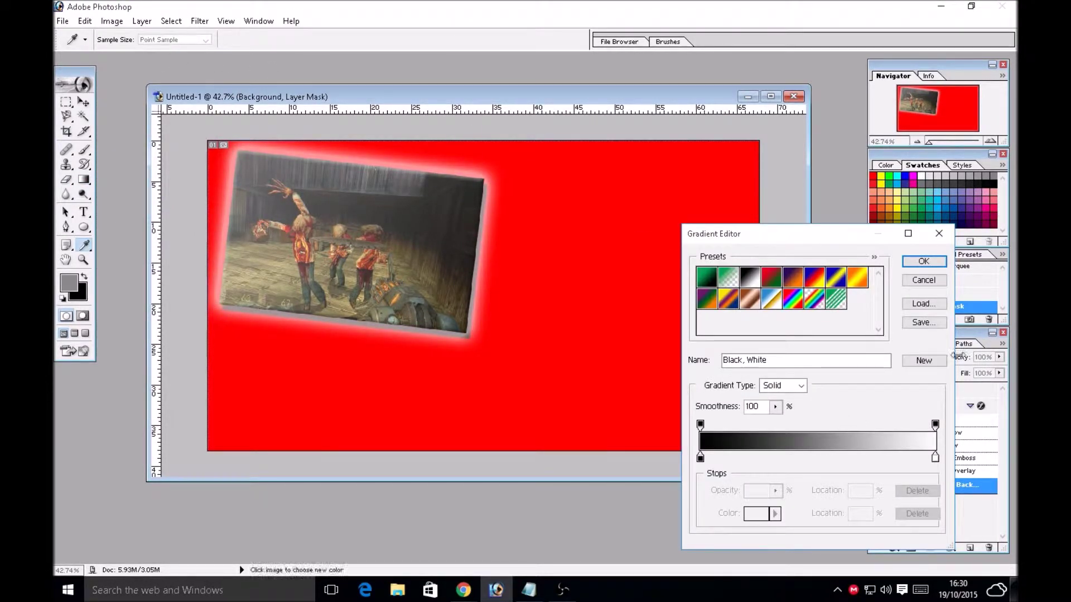
{"action": "left_click_drag", "start_coordinate": [820, 240], "coordinate": [659, 189]}
{"action": "left_click", "coordinate": [555, 406]}
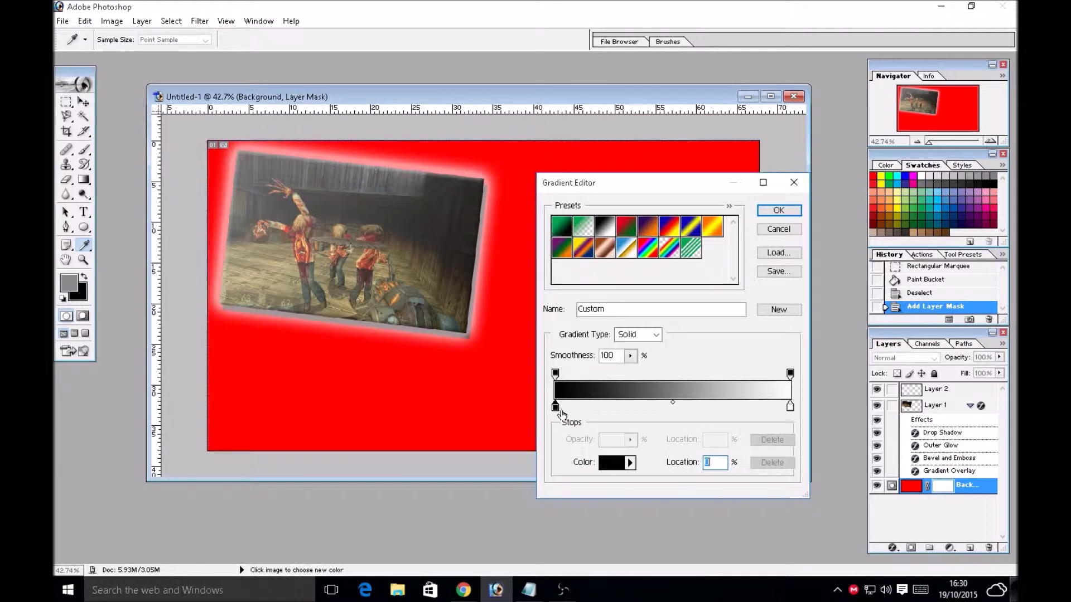
{"action": "left_click", "coordinate": [779, 212]}
{"action": "left_click_drag", "start_coordinate": [538, 251], "coordinate": [392, 290]}
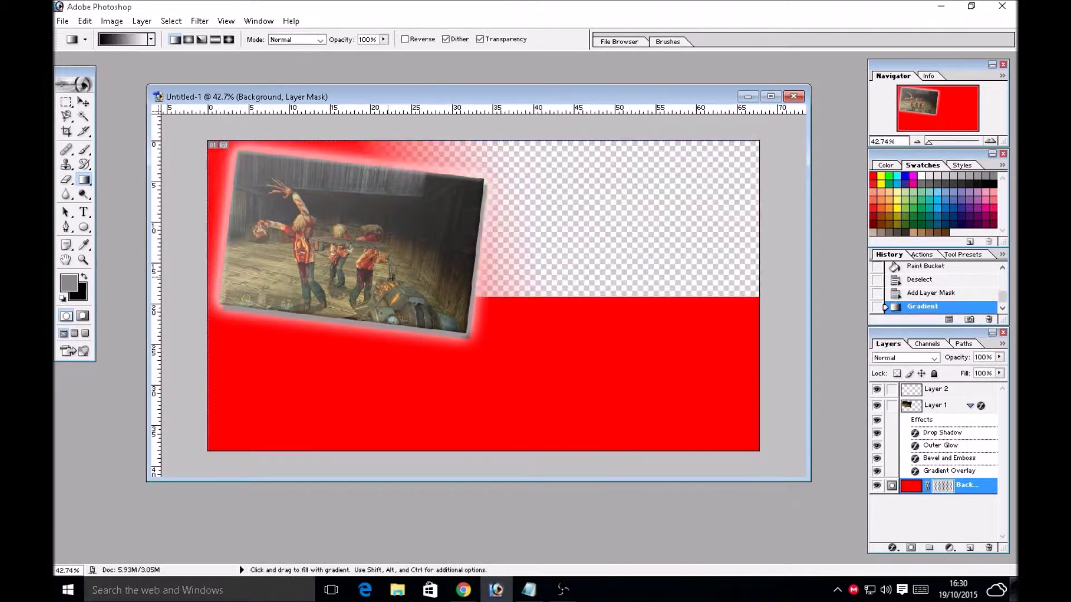
{"action": "key", "text": "ctrl+z"}
{"action": "left_click_drag", "start_coordinate": [466, 291], "coordinate": [538, 245]}
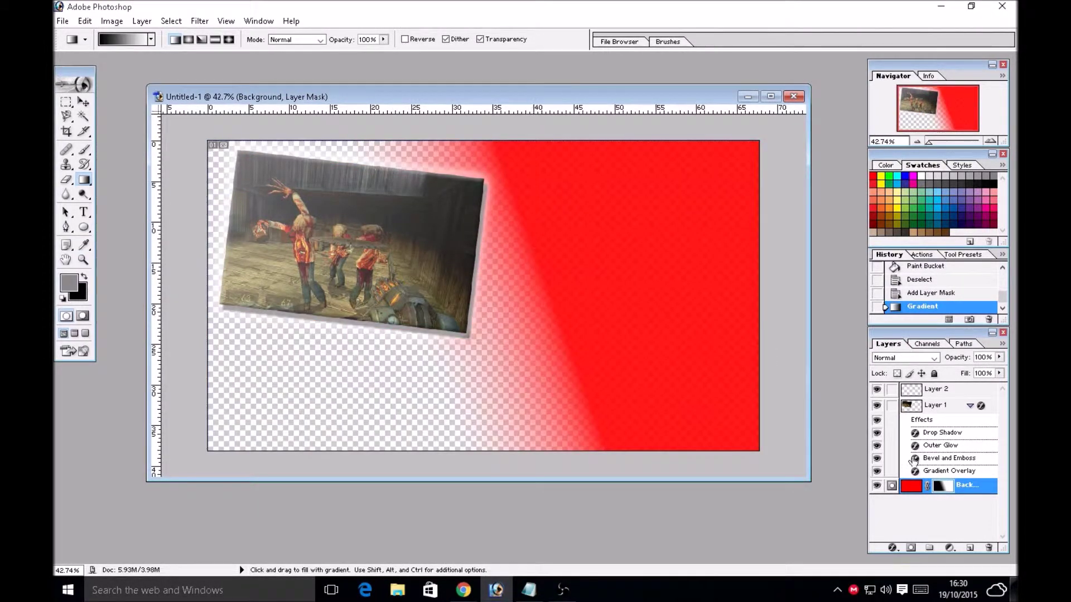
- Try adding a new layer below the Background layer, undoing the reordering and testing the layer's deletion
{"action": "left_click", "coordinate": [968, 548]}
{"action": "left_click_drag", "start_coordinate": [943, 485], "coordinate": [945, 508]}
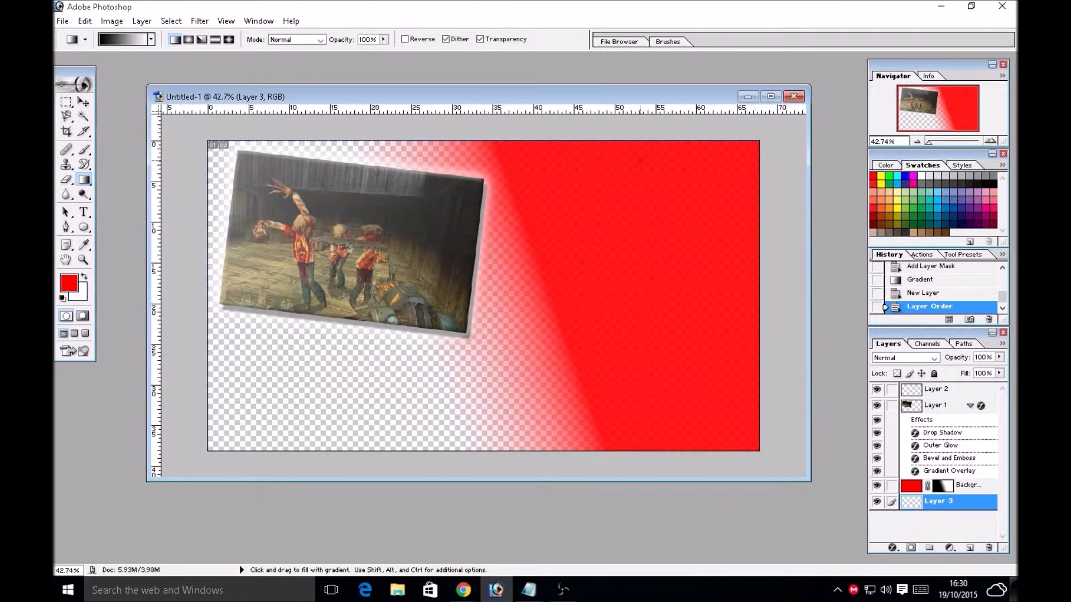
{"action": "key", "text": "ctrl+z"}
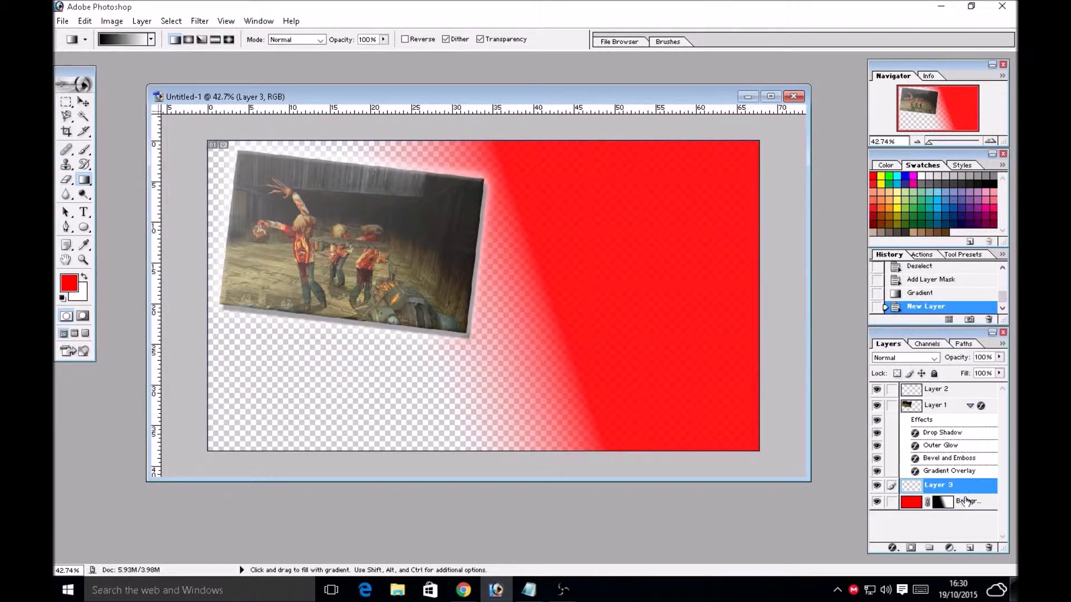
{"action": "left_click", "coordinate": [989, 547]}
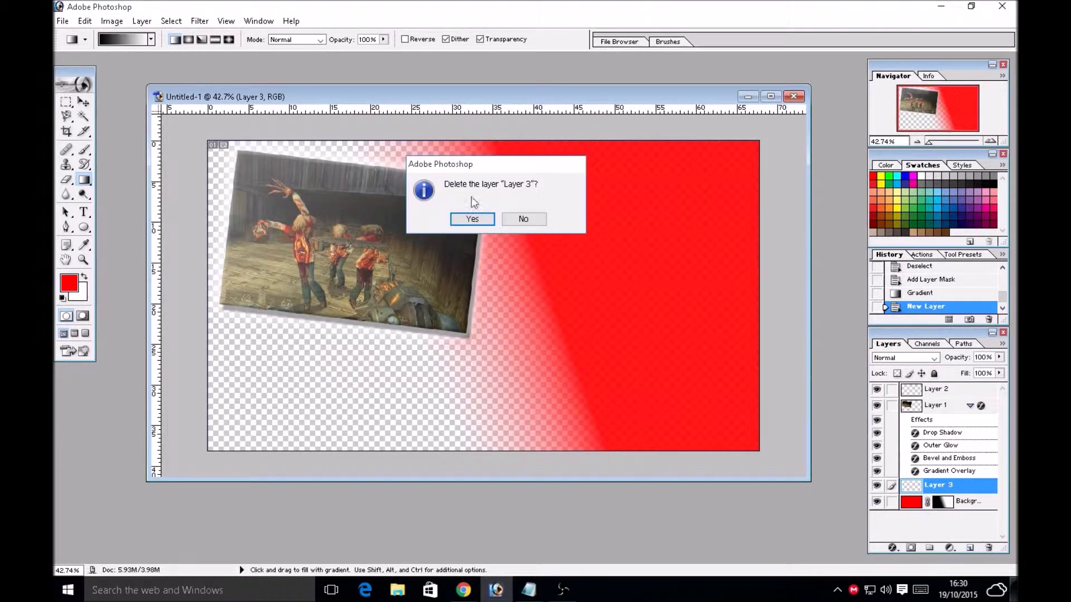
{"action": "left_click", "coordinate": [475, 218]}
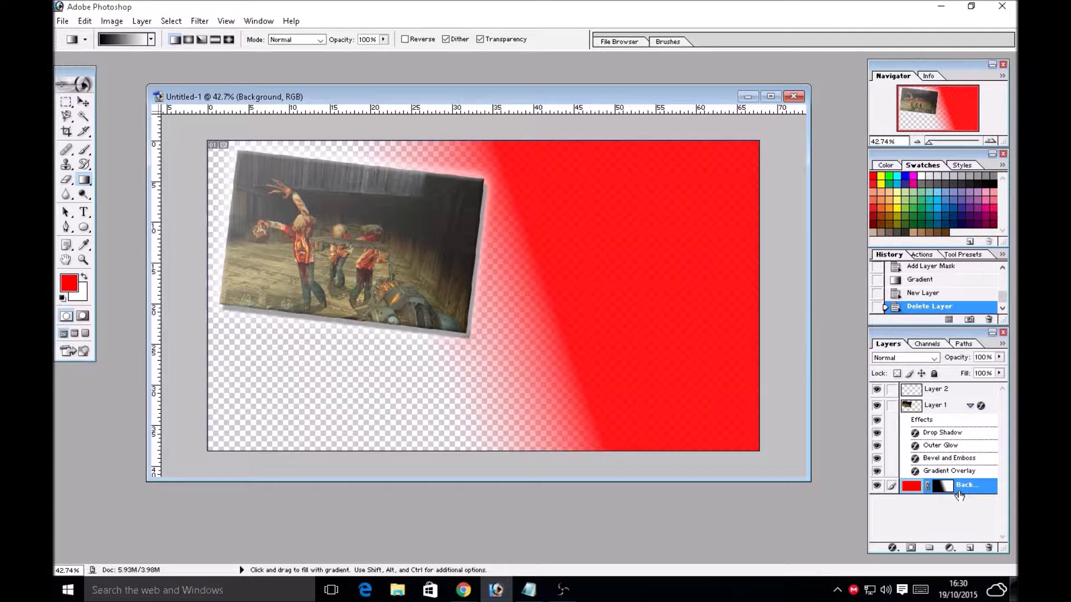
{"action": "key", "text": "ctrl+z"}
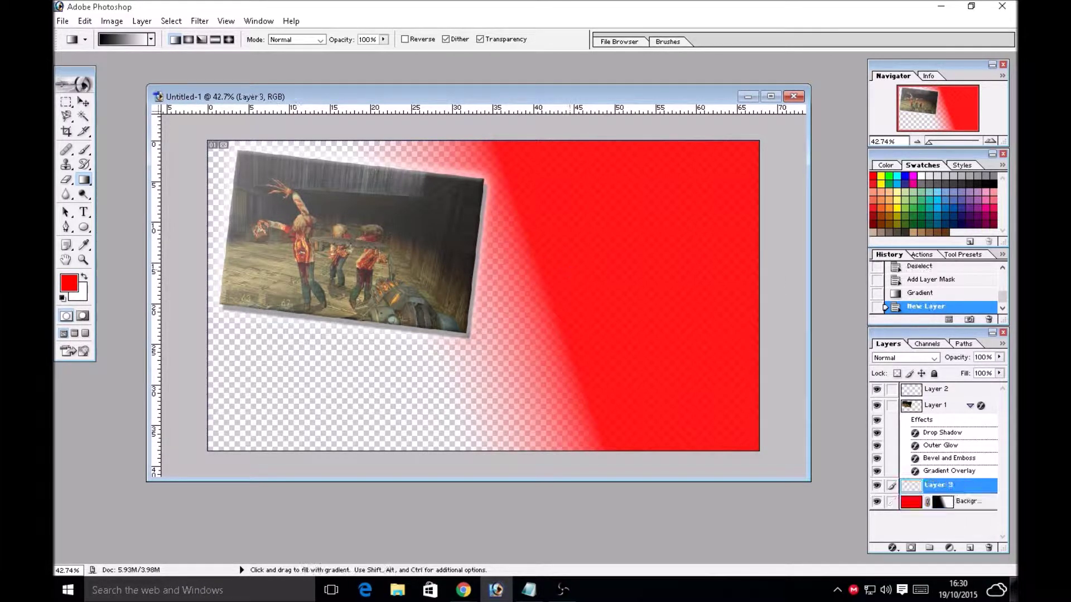
- Delete the history states for the new layer and the mask gradient
{"action": "left_click", "coordinate": [988, 320]}
{"action": "left_click", "coordinate": [475, 217]}
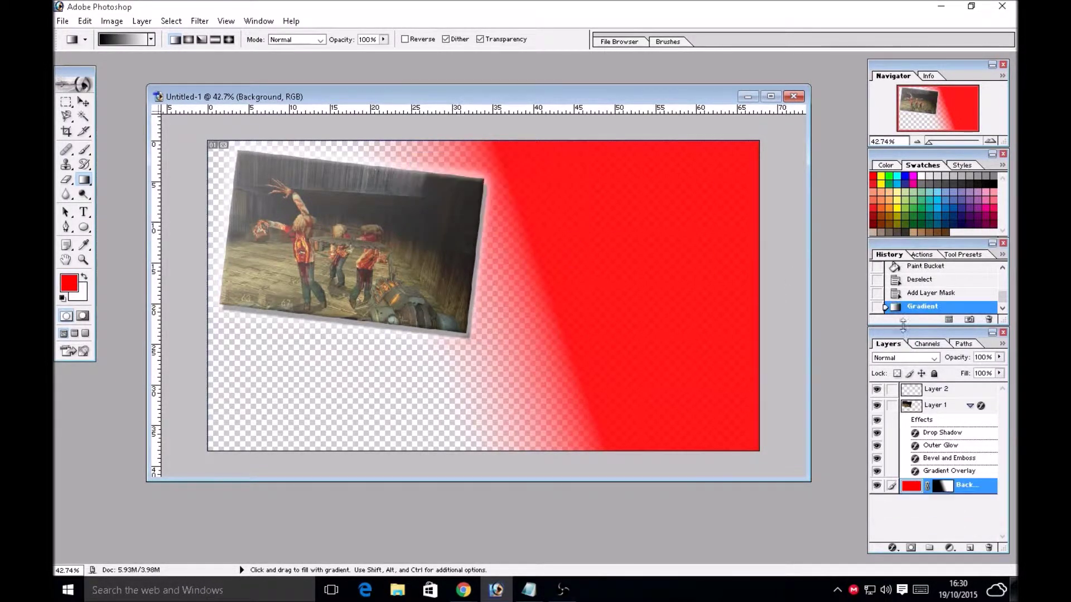
{"action": "left_click", "coordinate": [989, 320]}
{"action": "left_click", "coordinate": [475, 218]}
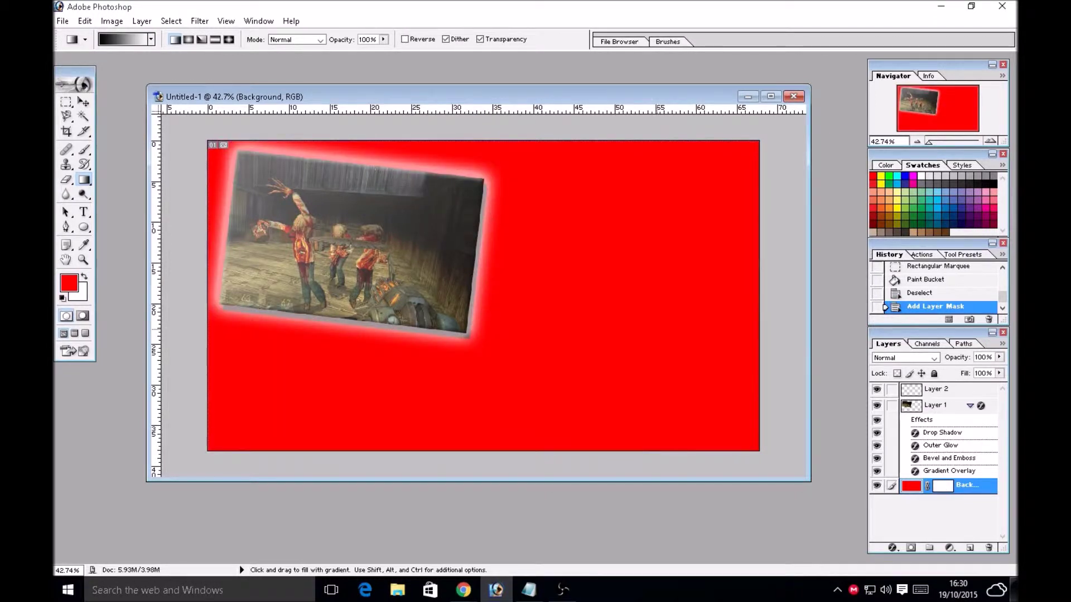
- Try the Foreground to Background gradient preset across the Background layer and undo it
{"action": "left_click", "coordinate": [120, 39]}
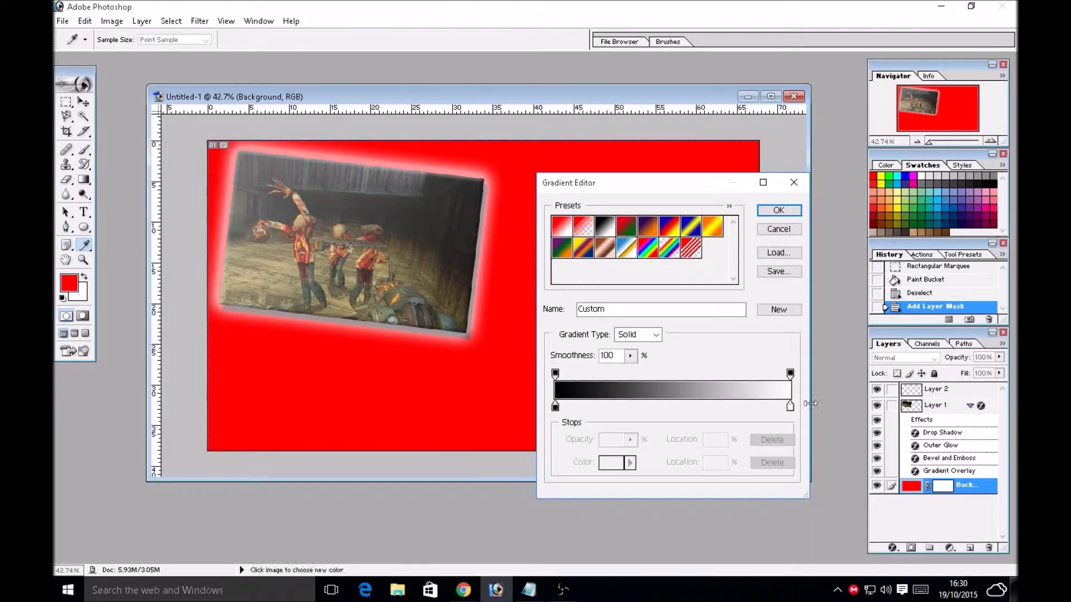
{"action": "left_click", "coordinate": [554, 408]}
{"action": "left_click", "coordinate": [561, 226]}
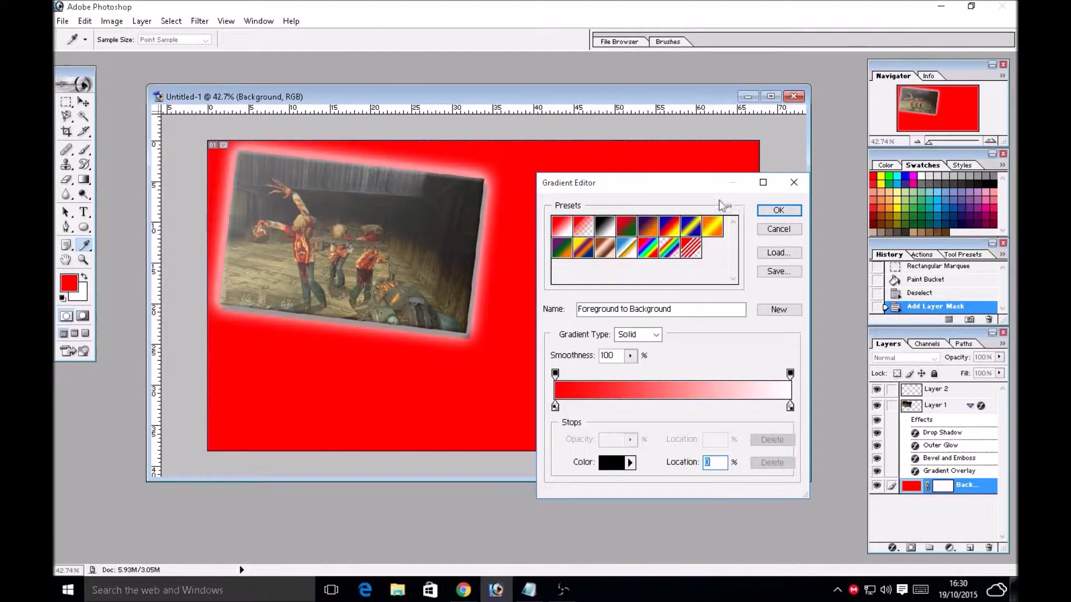
{"action": "left_click", "coordinate": [778, 211]}
{"action": "left_click_drag", "start_coordinate": [613, 340], "coordinate": [351, 337]}
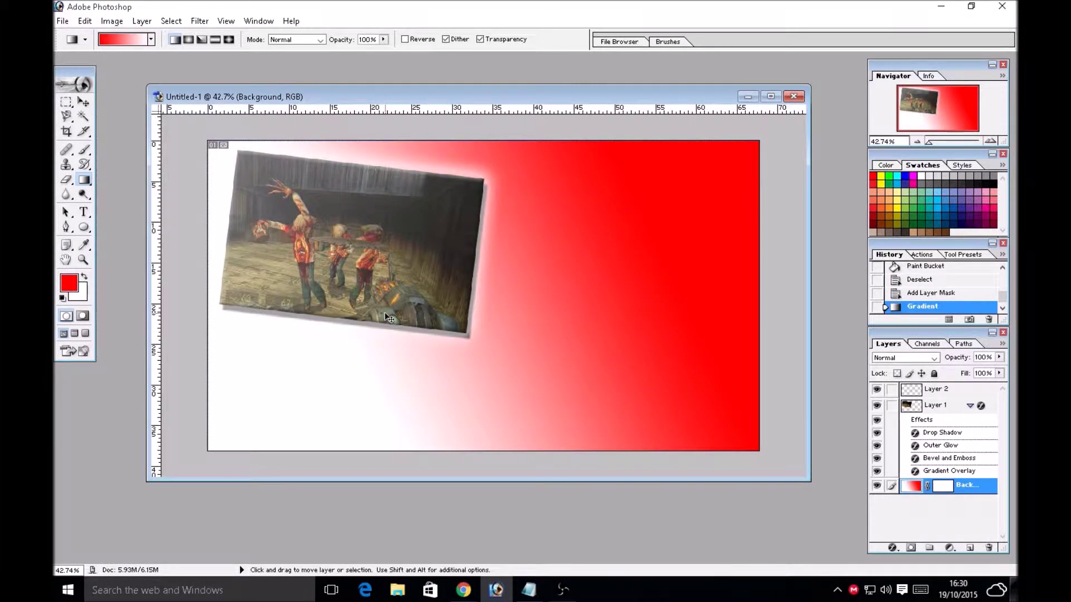
{"action": "key", "text": "ctrl+z"}
- Set the end colour stop of the Foreground to Background gradient to bright green and apply the gradient
{"action": "left_click", "coordinate": [123, 39]}
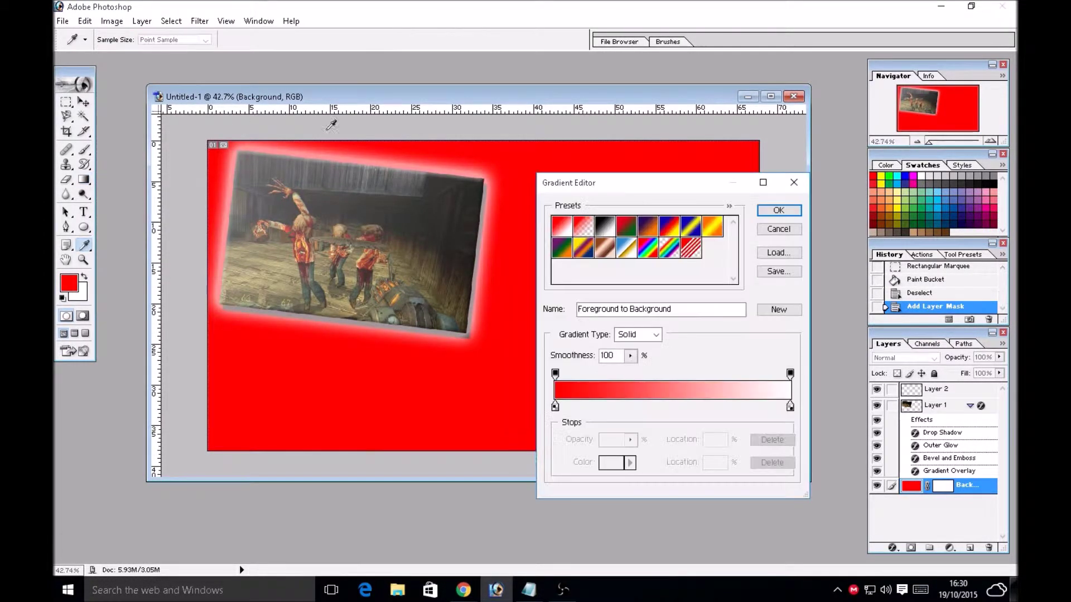
{"action": "double_click", "coordinate": [789, 407]}
{"action": "left_click", "coordinate": [835, 448]}
{"action": "left_click_drag", "start_coordinate": [793, 378], "coordinate": [818, 329]}
{"action": "left_click", "coordinate": [936, 320]}
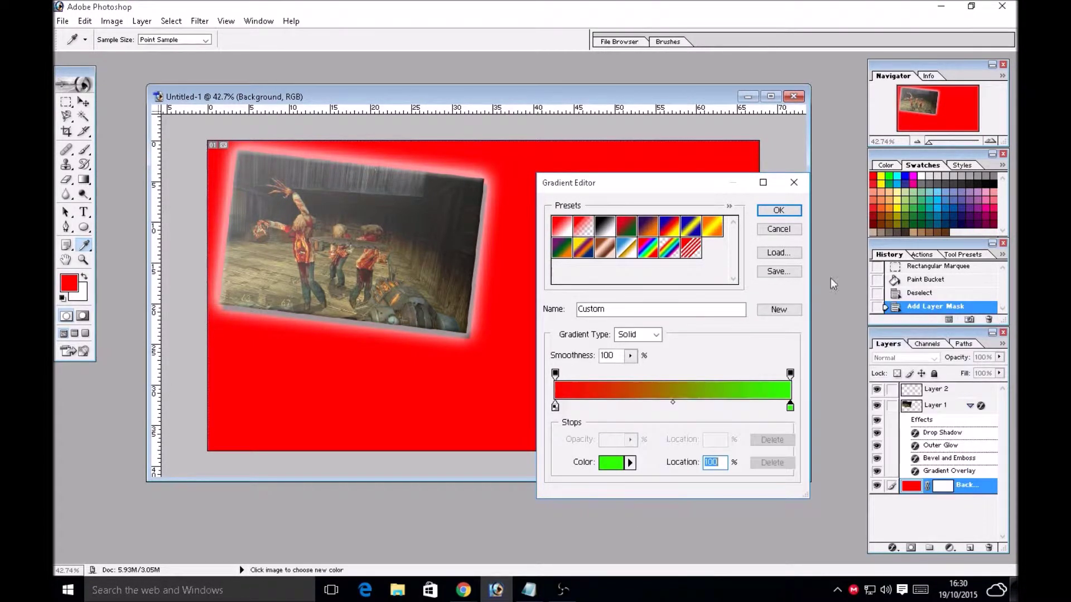
{"action": "left_click", "coordinate": [779, 211]}
- Try red-to-green linear gradients across the Background layer, undoing each one
{"action": "left_click_drag", "start_coordinate": [697, 240], "coordinate": [629, 225]}
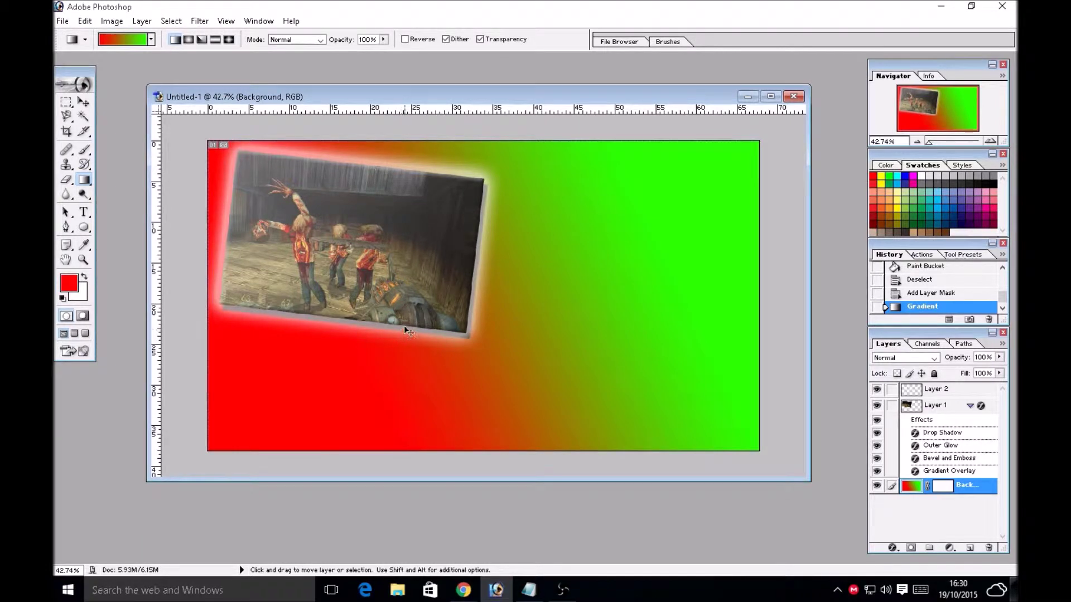
{"action": "key", "text": "ctrl+z"}
{"action": "left_click_drag", "start_coordinate": [653, 163], "coordinate": [673, 182]}
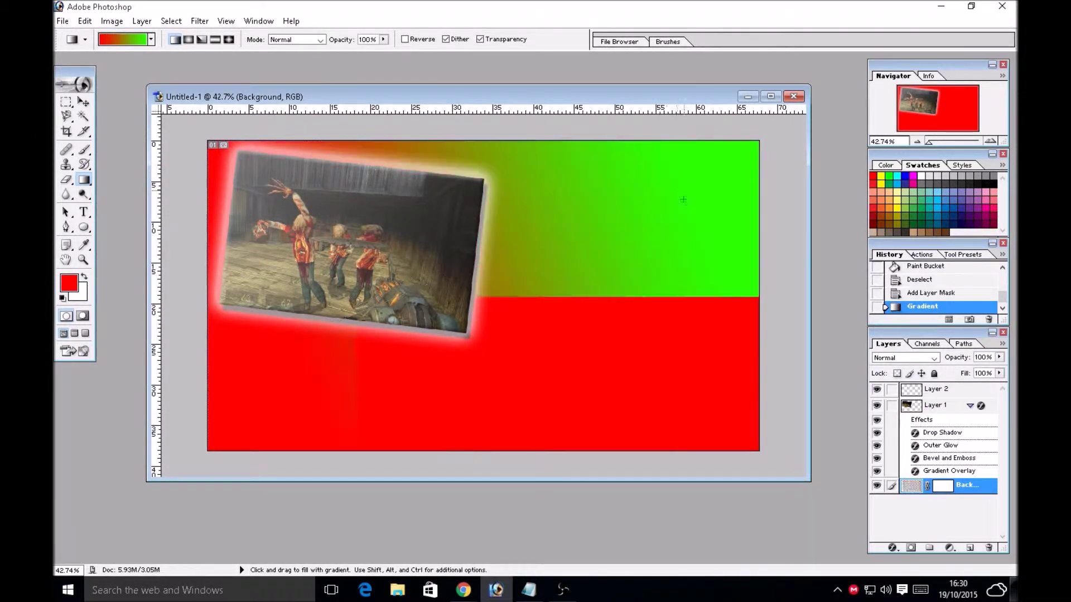
{"action": "key", "text": "ctrl+z"}
- Try the orange and yellow gradient preset diagonally across the Background layer and undo it
{"action": "left_click", "coordinate": [139, 40]}
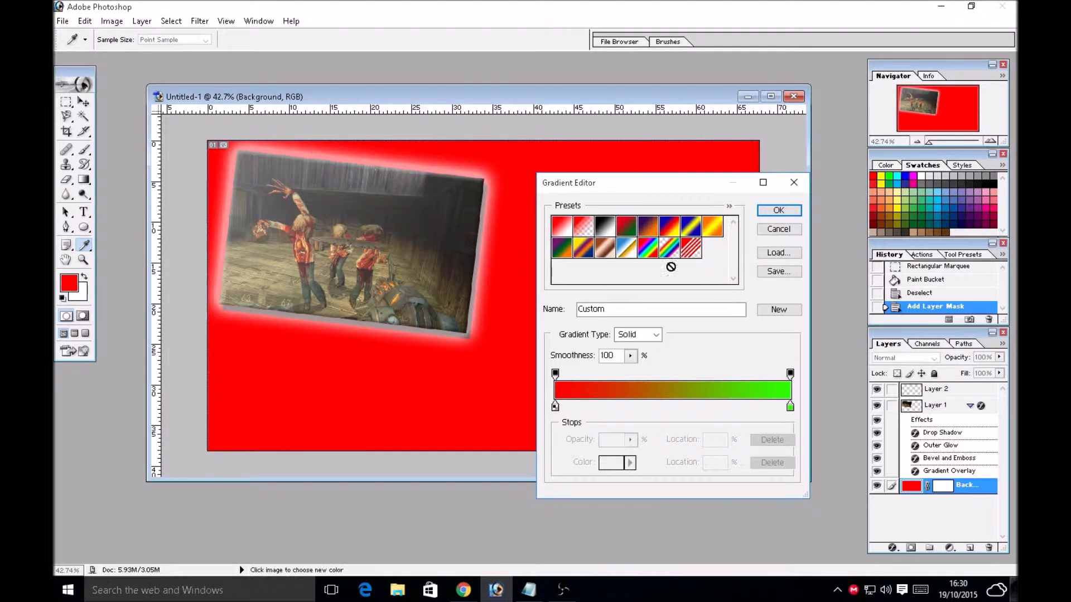
{"action": "double_click", "coordinate": [692, 248]}
{"action": "left_click", "coordinate": [671, 295]}
{"action": "left_click", "coordinate": [716, 229]}
{"action": "left_click", "coordinate": [779, 212]}
{"action": "left_click_drag", "start_coordinate": [617, 225], "coordinate": [148, 354]}
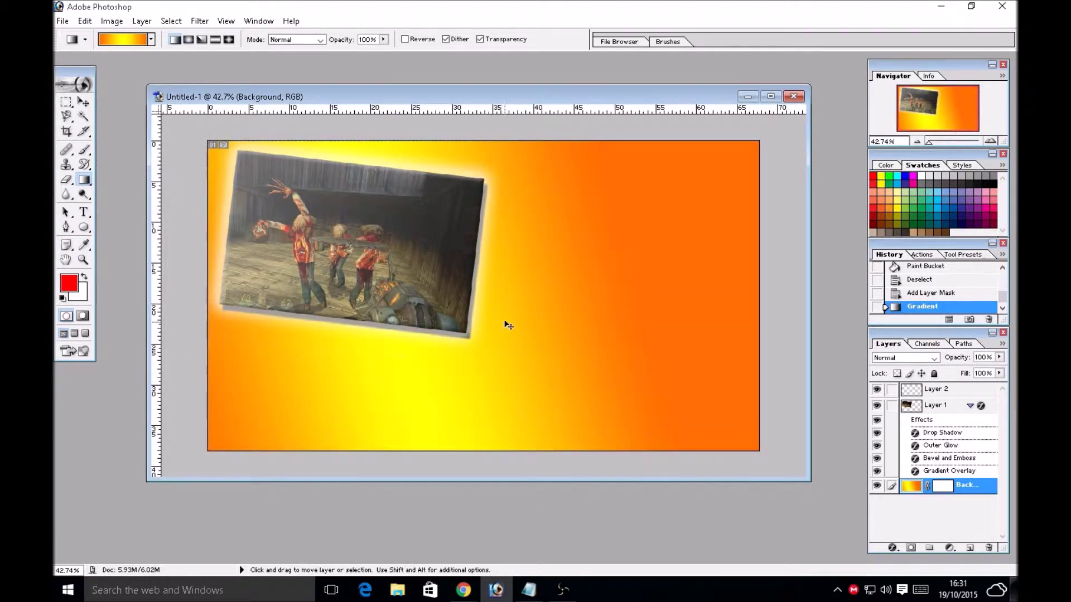
{"action": "key", "text": "ctrl+z"}
- Choose the red-to-white gradient preset and test it on the Background layer, undoing the test fill
{"action": "left_click", "coordinate": [151, 39]}
{"action": "left_click", "coordinate": [81, 65]}
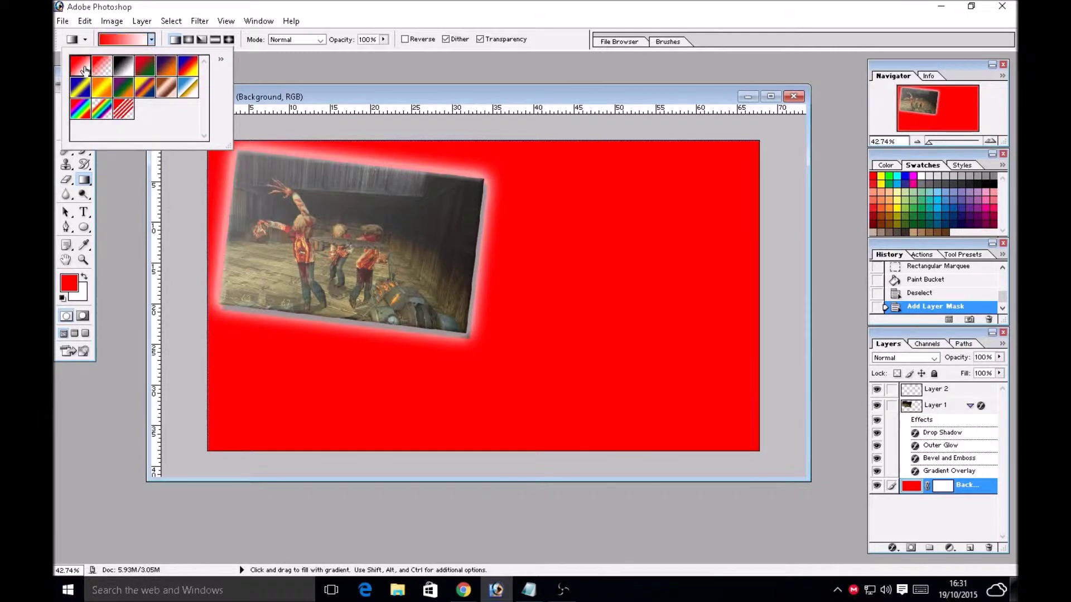
{"action": "left_click_drag", "start_coordinate": [446, 265], "coordinate": [612, 227]}
{"action": "key", "text": "ctrl+z"}
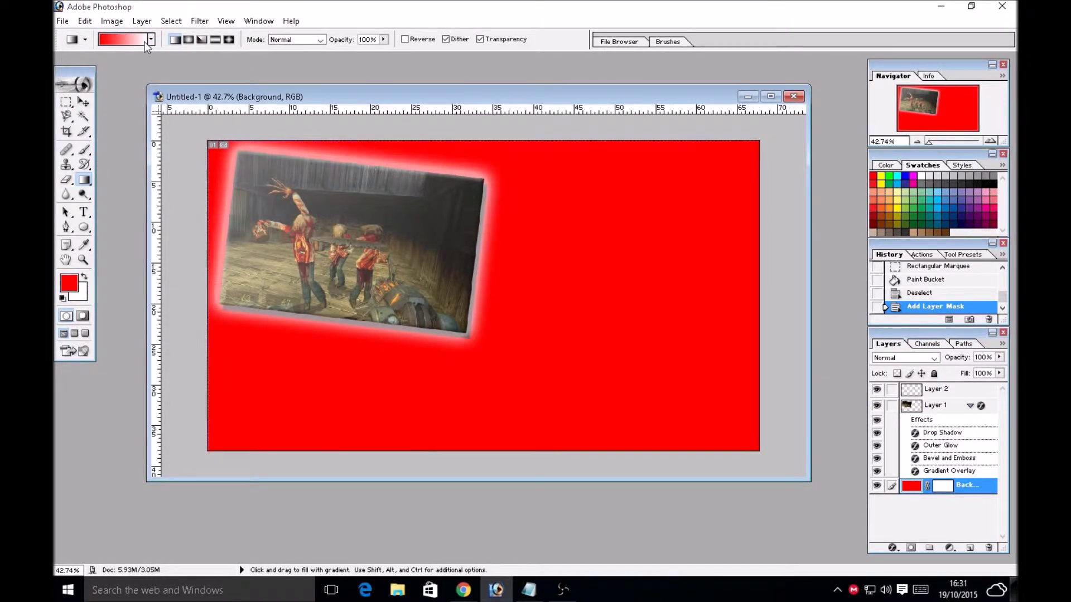
- Change the end colour stop of the red-to-white gradient to green at 100% location and apply the gradient
{"action": "left_click", "coordinate": [144, 42]}
{"action": "left_click", "coordinate": [786, 407]}
{"action": "left_click_drag", "start_coordinate": [788, 410], "coordinate": [791, 408]}
{"action": "left_click", "coordinate": [893, 178]}
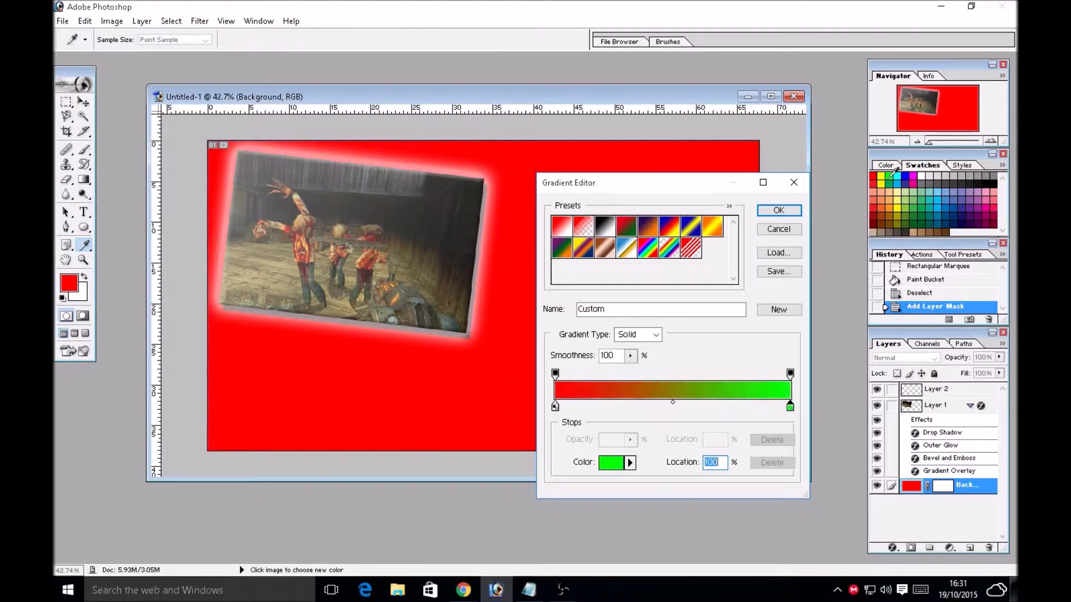
{"action": "left_click", "coordinate": [778, 210]}
- Try the red-to-green gradient over the Background layer, including a corner-to-corner diagonal, and undo each fill
{"action": "left_click_drag", "start_coordinate": [407, 225], "coordinate": [545, 238]}
{"action": "key", "text": "ctrl+z"}
{"action": "left_click_drag", "start_coordinate": [209, 449], "coordinate": [739, 156]}
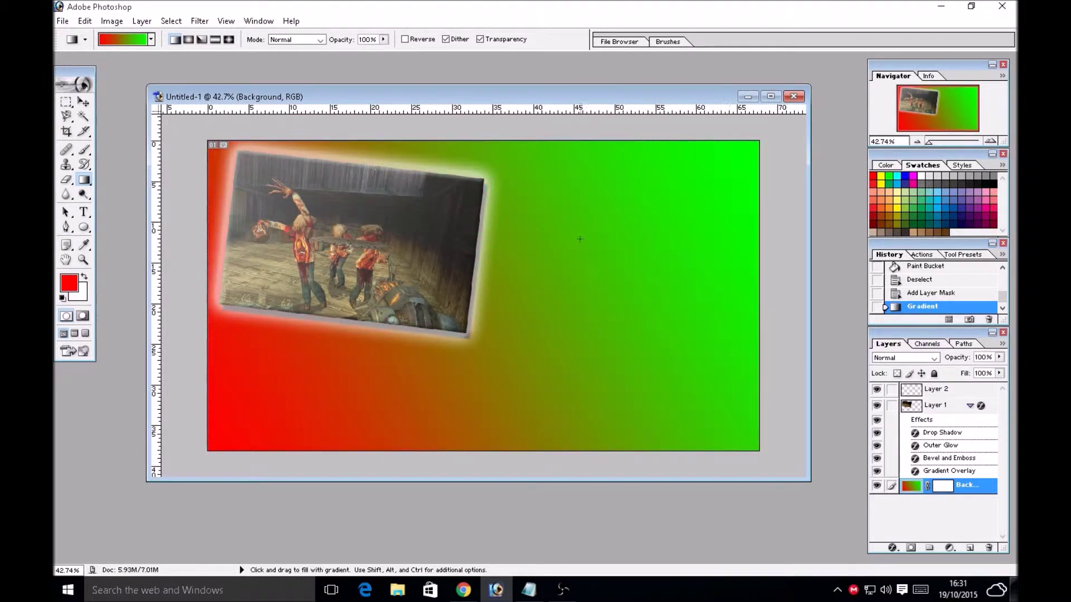
{"action": "key", "text": "ctrl+z"}
- Fill the Background layer with a short diagonal linear gradient from red at the lower left to green at the upper right
{"action": "left_click_drag", "start_coordinate": [545, 290], "coordinate": [640, 200]}
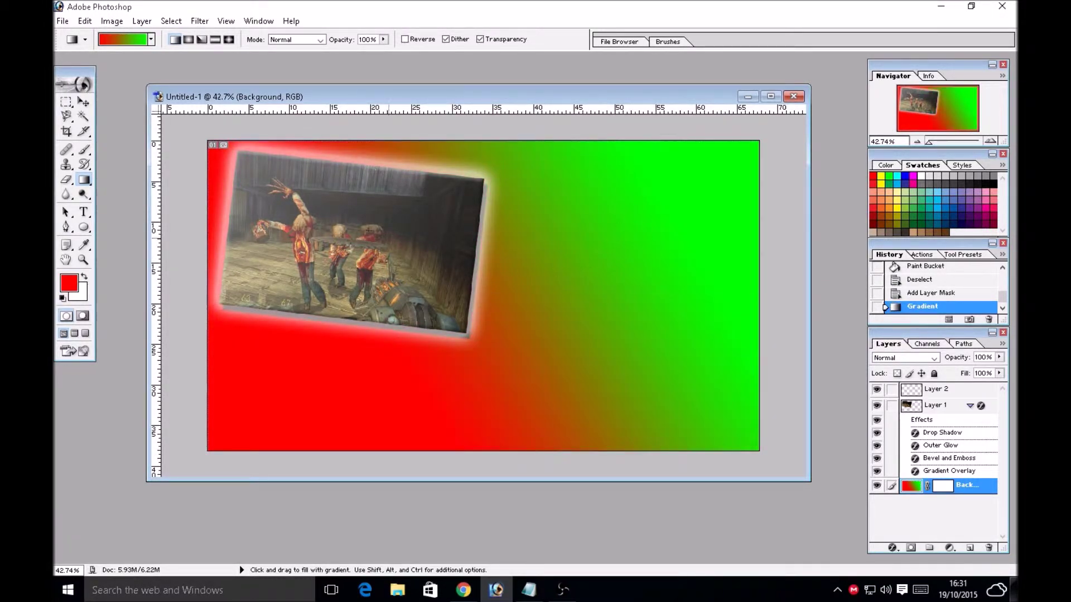
{"action": "left_click", "coordinate": [84, 102]}
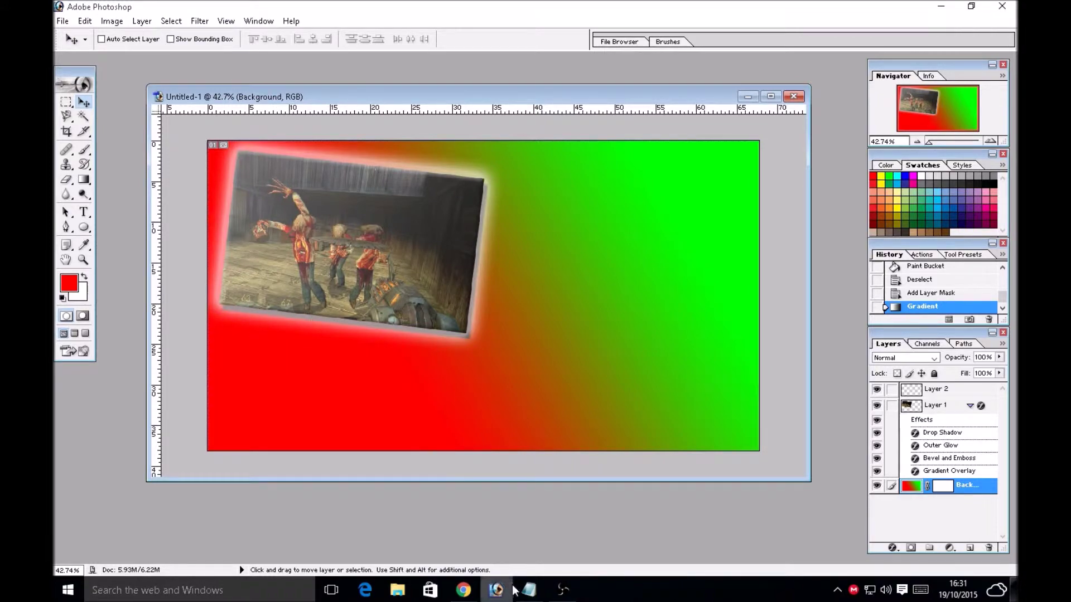
- Switch to Chrome, filter the Half life image results to transparent images, and choose the round black-and-orange lambda logo
{"action": "left_click", "coordinate": [463, 590]}
{"action": "left_click", "coordinate": [484, 536]}
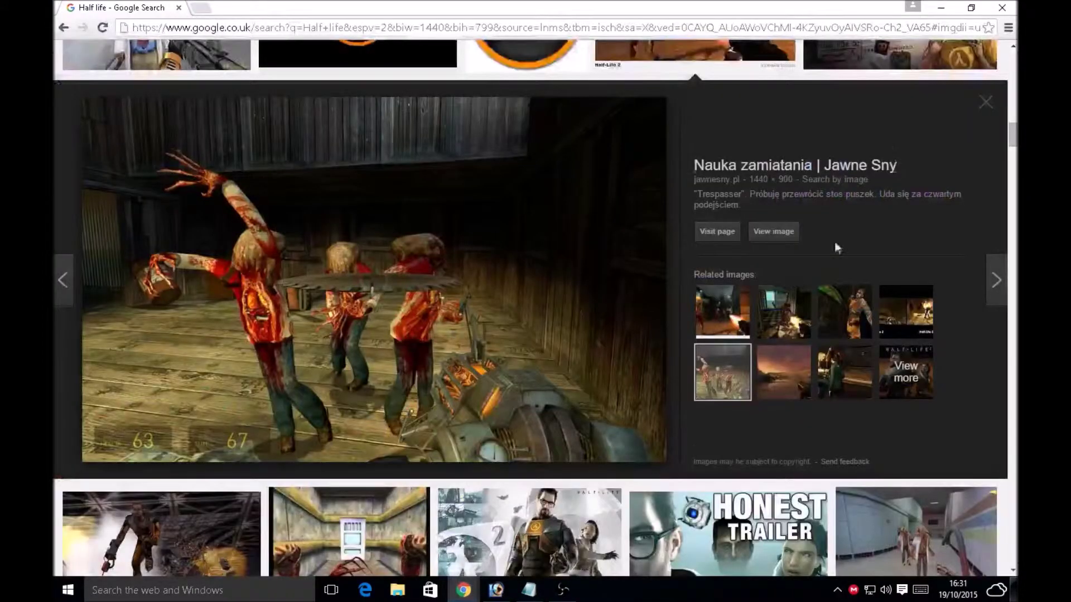
{"action": "scroll", "coordinate": [834, 242], "scroll_direction": "up", "scroll_amount": 3}
{"action": "scroll", "coordinate": [541, 290], "scroll_direction": "up", "scroll_amount": 2}
{"action": "scroll", "coordinate": [542, 290], "scroll_direction": "up", "scroll_amount": 10}
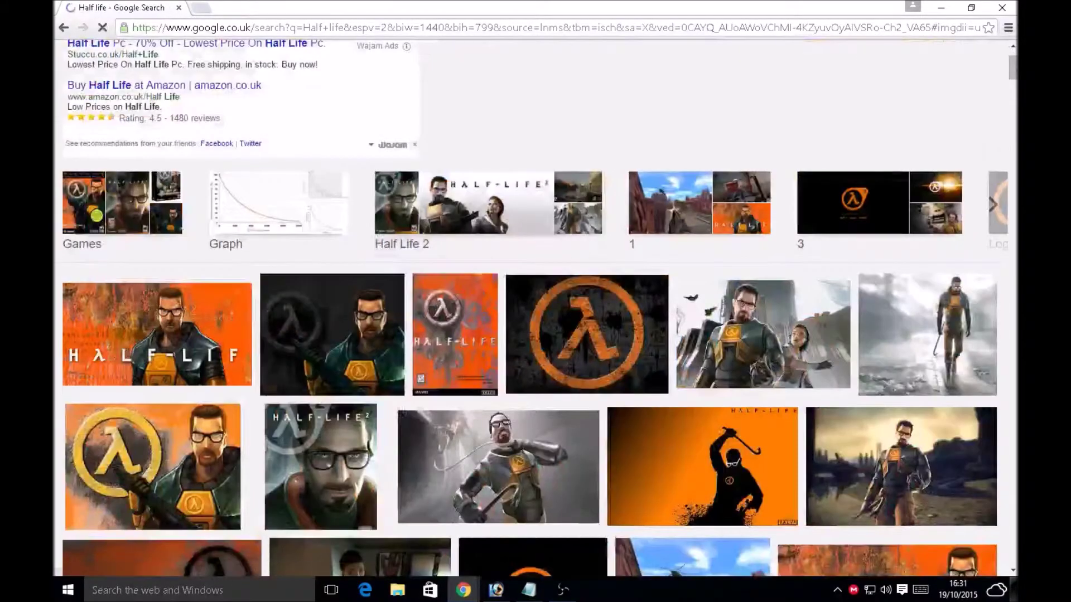
{"action": "scroll", "coordinate": [218, 148], "scroll_direction": "down", "scroll_amount": 8}
{"action": "scroll", "coordinate": [242, 143], "scroll_direction": "down", "scroll_amount": 5}
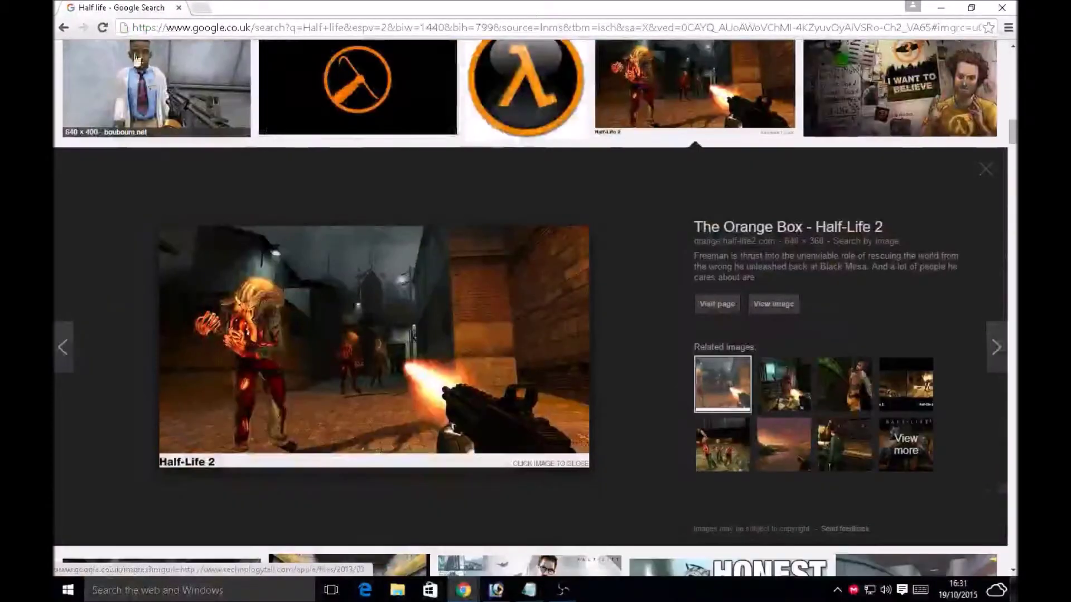
{"action": "left_click_drag", "start_coordinate": [1014, 139], "coordinate": [1013, 83]}
{"action": "scroll", "coordinate": [430, 62], "scroll_direction": "up", "scroll_amount": 8}
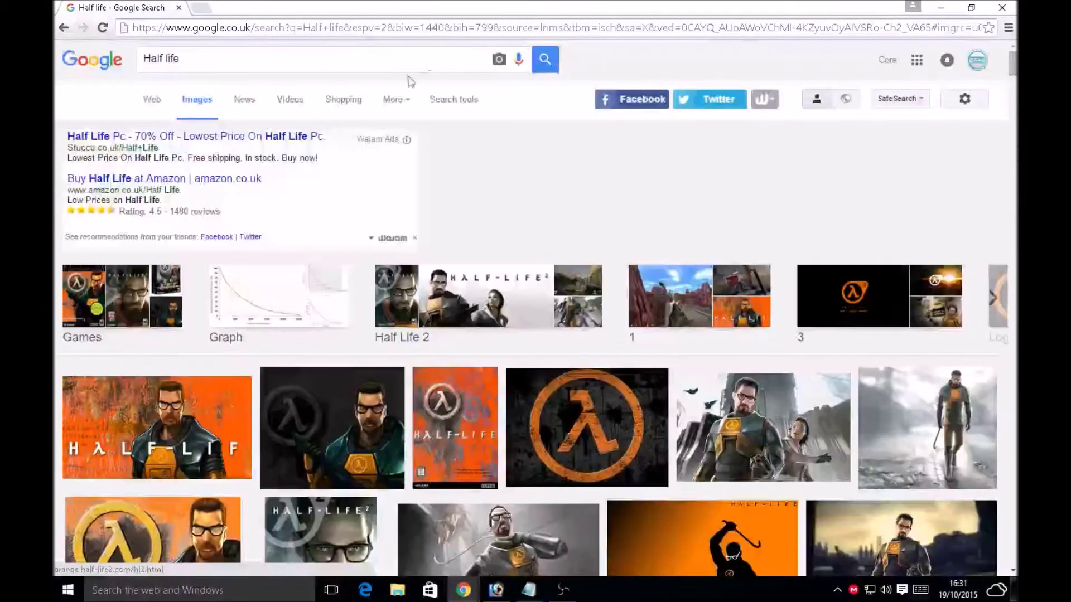
{"action": "left_click", "coordinate": [456, 102]}
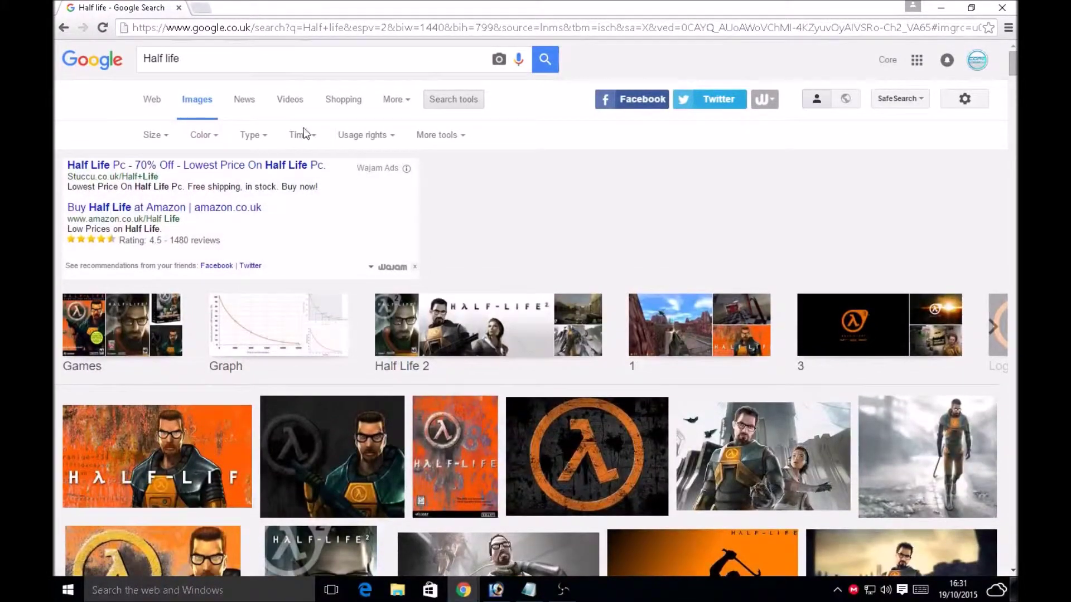
{"action": "left_click", "coordinate": [209, 144]}
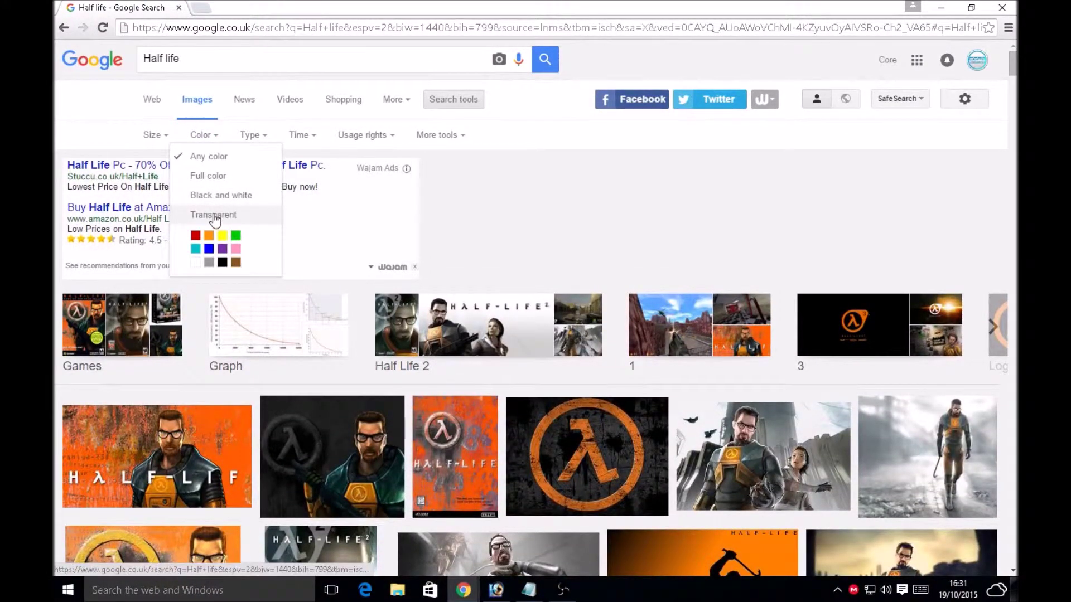
{"action": "left_click", "coordinate": [205, 213]}
{"action": "scroll", "coordinate": [283, 232], "scroll_direction": "down", "scroll_amount": 3}
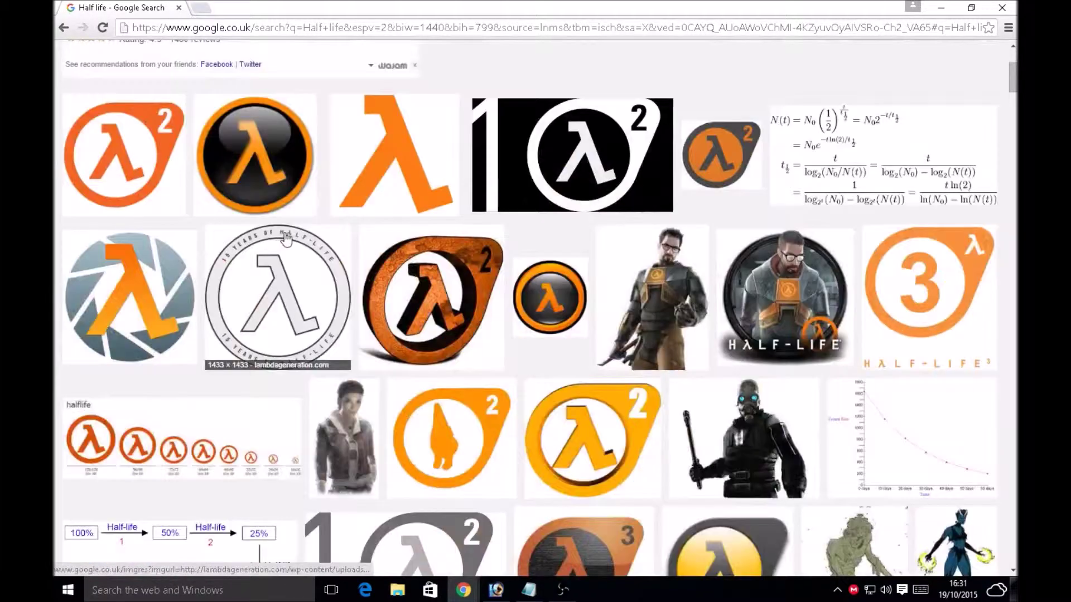
{"action": "left_click", "coordinate": [281, 170]}
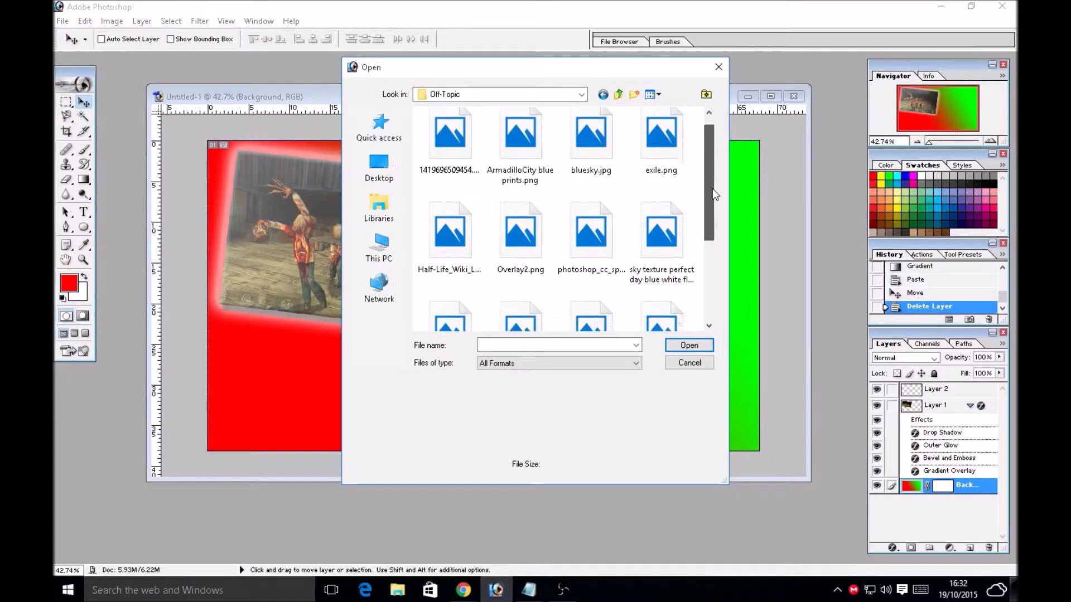
- Open Half-Life_Wiki_Logo.png from the Off-Topic folder in Photoshop and copy the logo onto the green area of Untitled-1
{"action": "left_click_drag", "start_coordinate": [711, 189], "coordinate": [708, 227]}
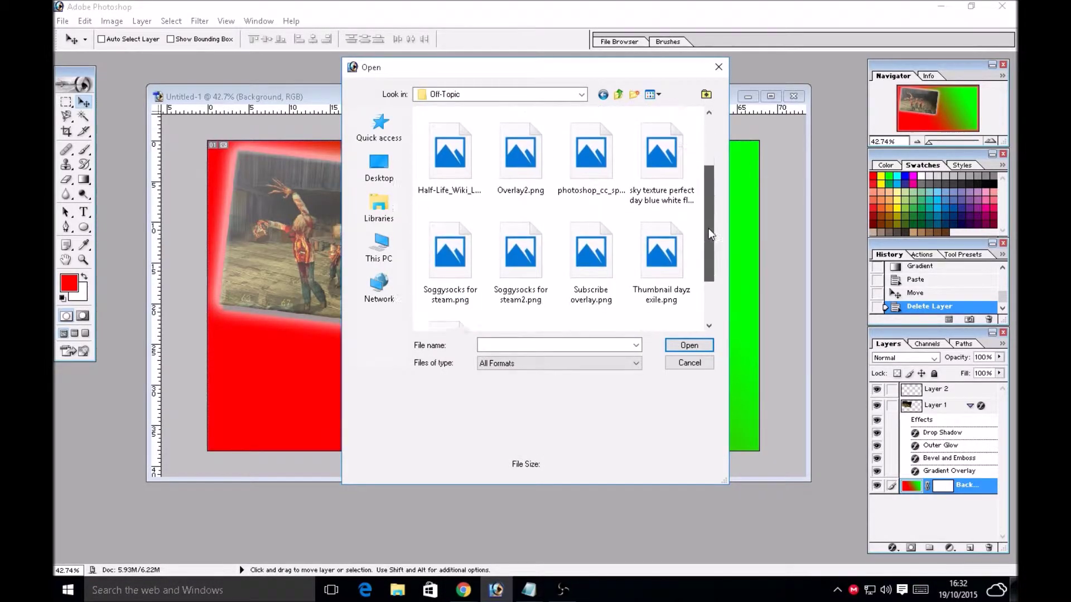
{"action": "double_click", "coordinate": [458, 153]}
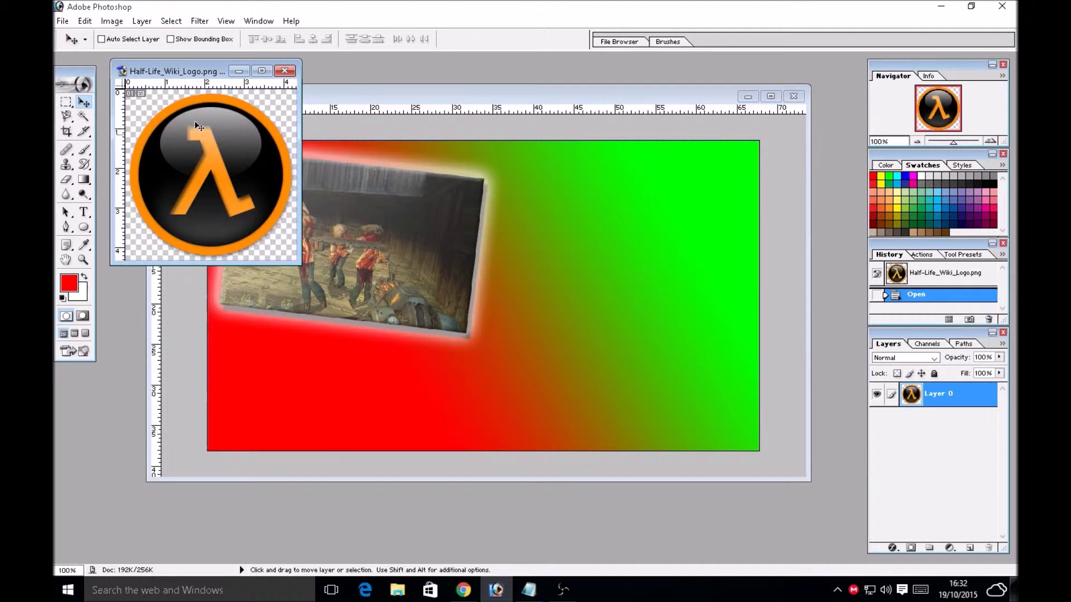
{"action": "left_click_drag", "start_coordinate": [297, 259], "coordinate": [346, 310]}
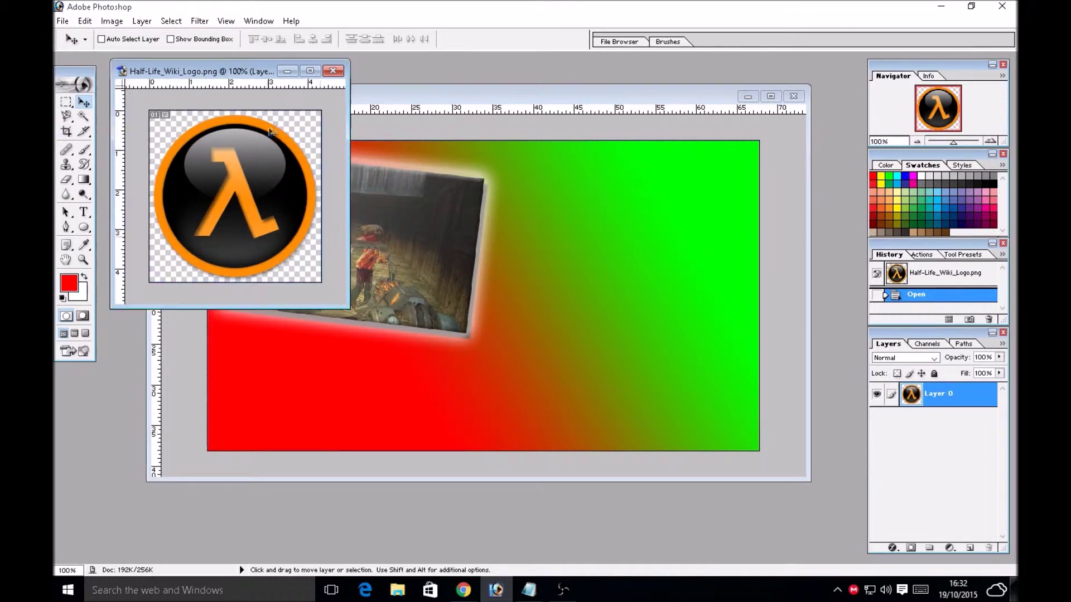
{"action": "left_click_drag", "start_coordinate": [231, 209], "coordinate": [636, 268]}
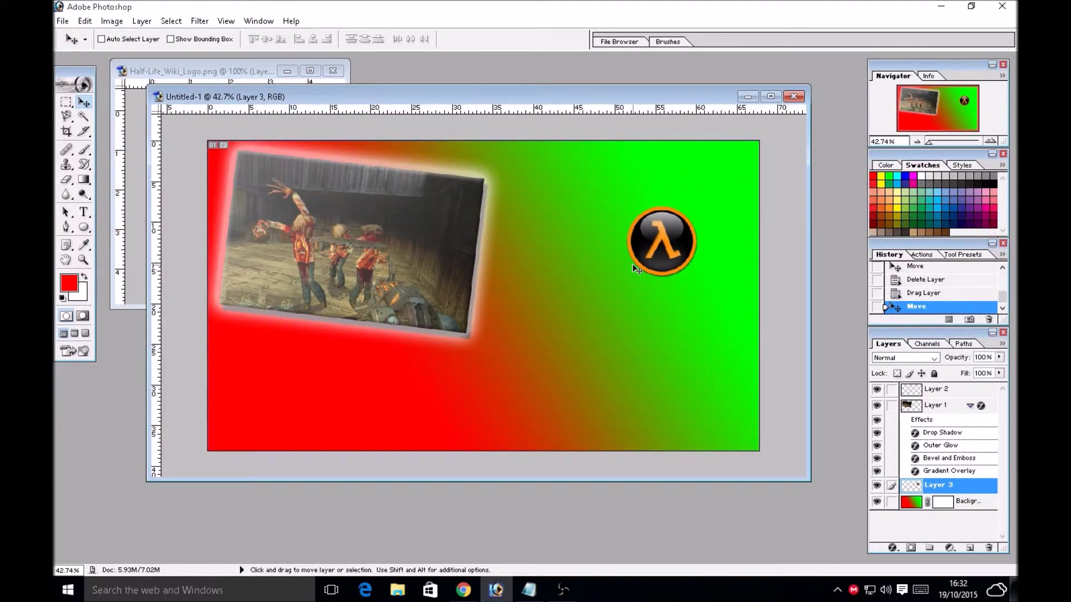
- Scale the lambda logo proportionally about its centre to about 210% and apply the transformation
{"action": "key", "text": "ctrl+t"}
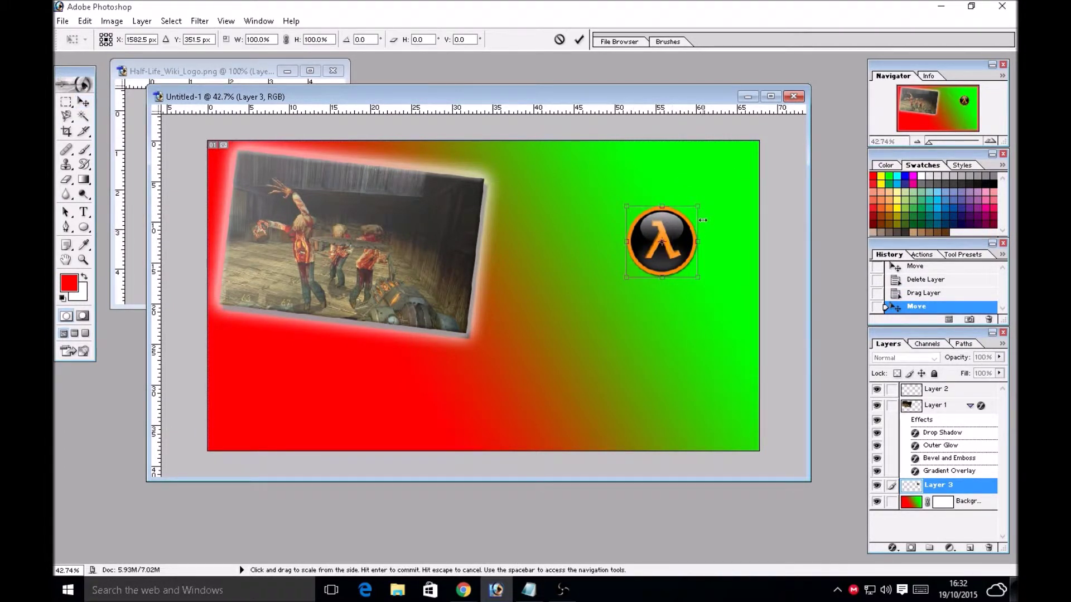
{"action": "key", "text": "alt"}
{"action": "key", "text": "alt"}
{"action": "left_click_drag", "start_coordinate": [698, 207], "coordinate": [738, 167]}
{"action": "left_click", "coordinate": [83, 102]}
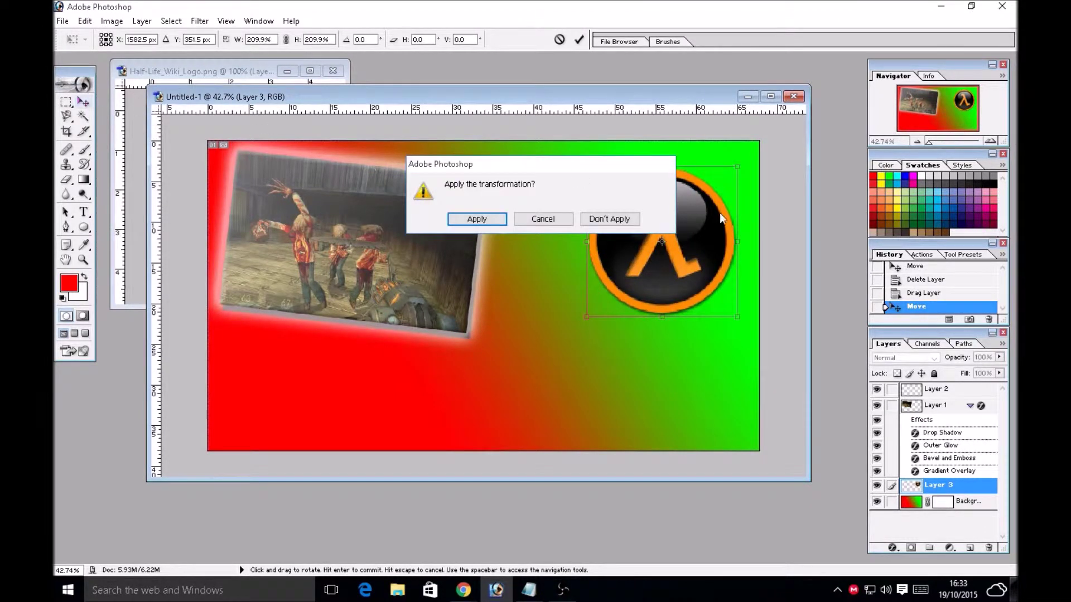
{"action": "key", "text": "Return"}
- Rotate the lambda logo slightly clockwise and position it in the upper right of the canvas, beside the screenshot
{"action": "left_click_drag", "start_coordinate": [713, 263], "coordinate": [692, 246]}
{"action": "key", "text": "ctrl+t"}
{"action": "left_click_drag", "start_coordinate": [734, 137], "coordinate": [694, 131]}
{"action": "key", "text": "Return"}
{"action": "key", "text": "ctrl+t"}
{"action": "left_click_drag", "start_coordinate": [705, 205], "coordinate": [687, 247]}
{"action": "key", "text": "Return"}
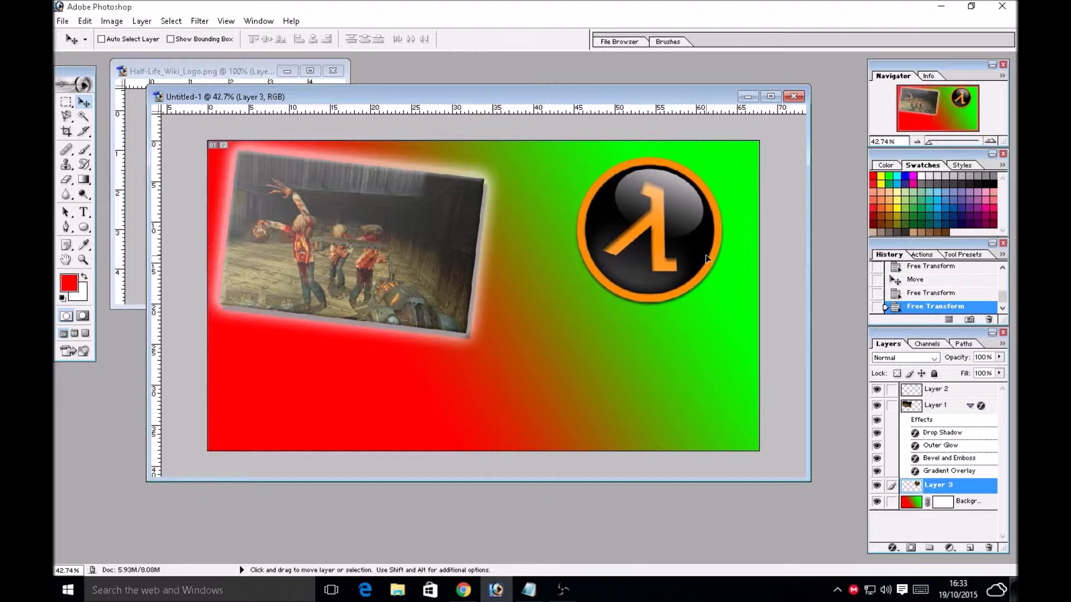
{"action": "left_click_drag", "start_coordinate": [694, 253], "coordinate": [690, 249]}
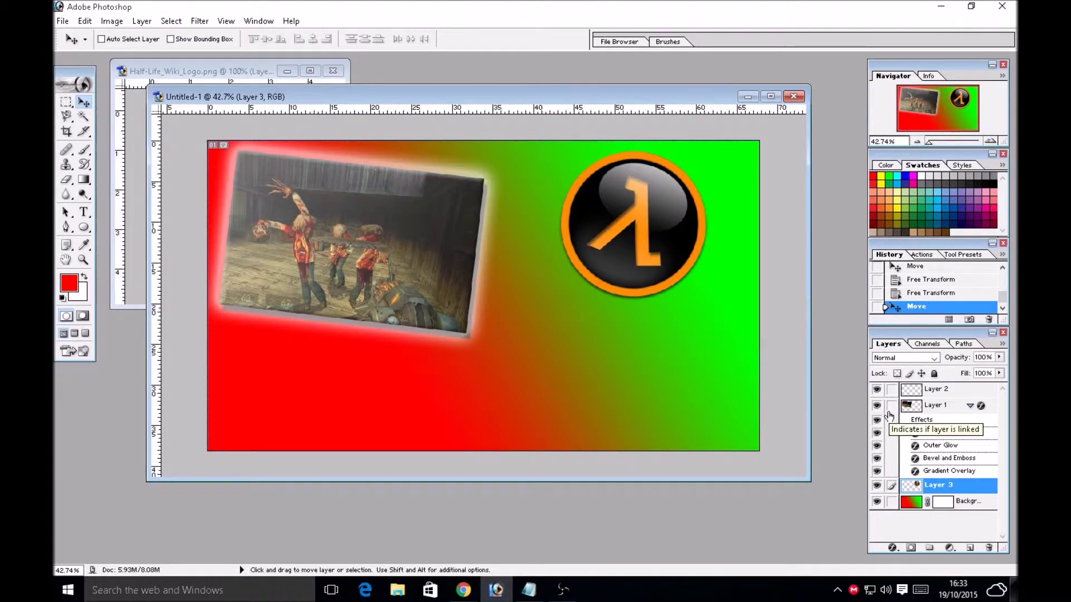
- Select the draft text below the screenshot with the Horizontal Type tool and set its colour to white
{"action": "left_click", "coordinate": [83, 212]}
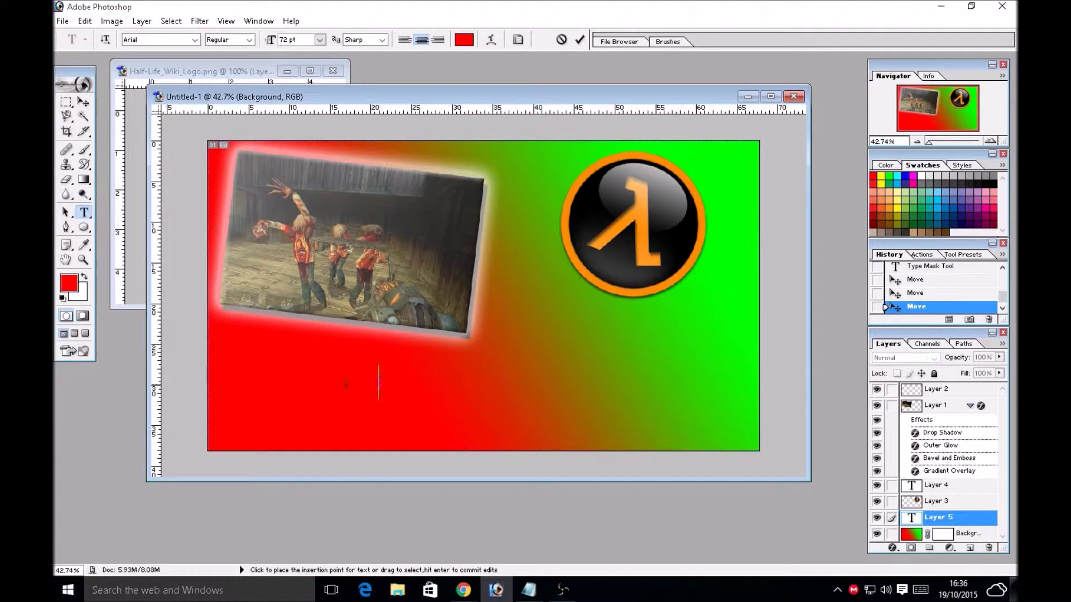
{"action": "key", "text": "ctrl+a"}
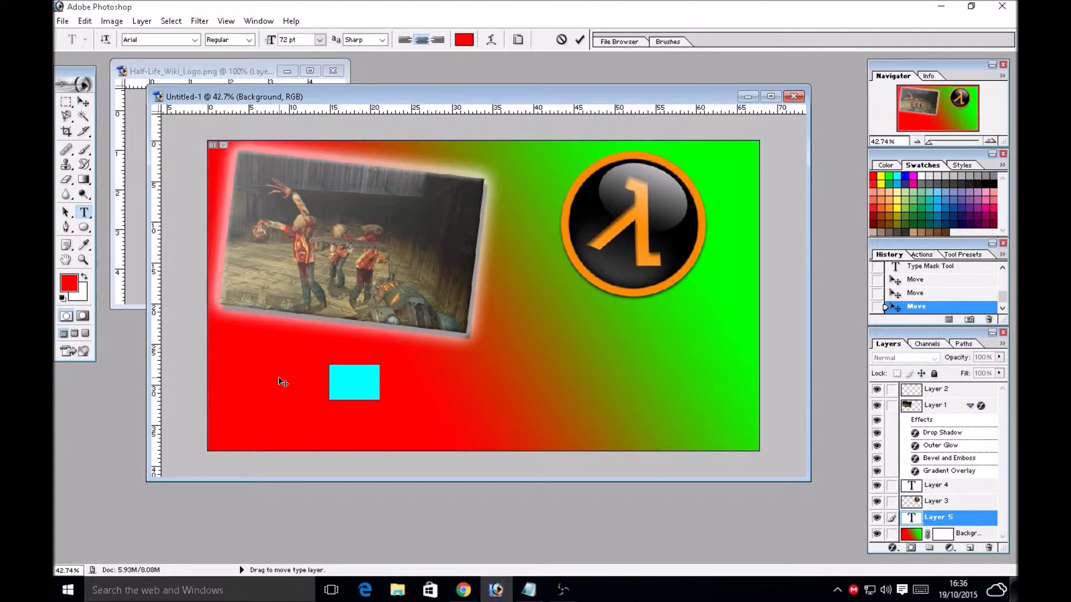
{"action": "left_click", "coordinate": [465, 40]}
{"action": "left_click", "coordinate": [647, 329]}
{"action": "left_click", "coordinate": [938, 321]}
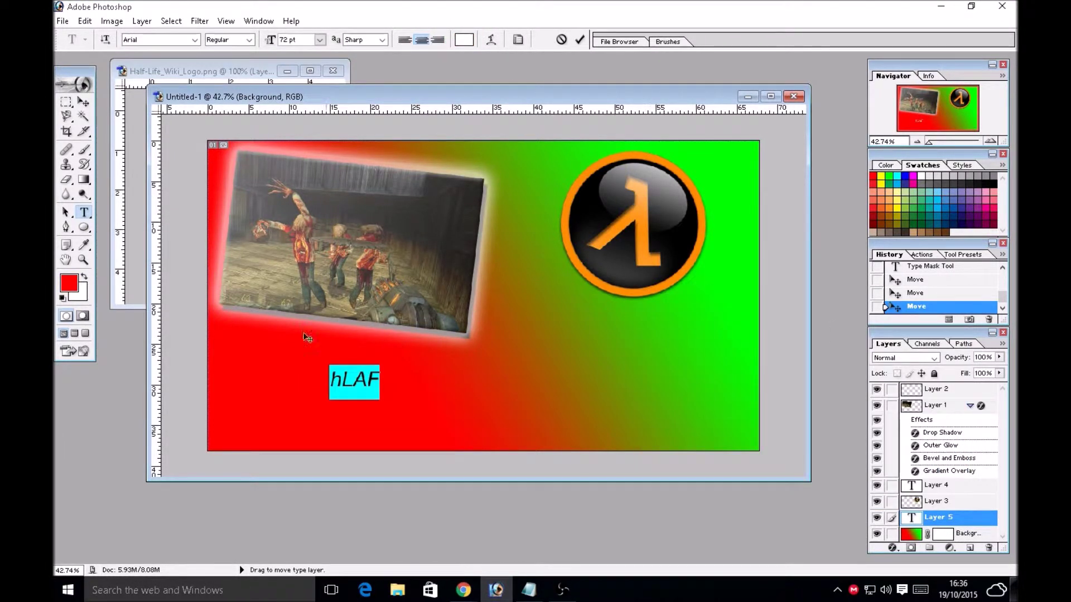
- Replace the draft text with "HALF-LIFE| HOW TO KILL ZOMBIES" and move it to the lower middle of the canvas
{"action": "type", "text": "H"}
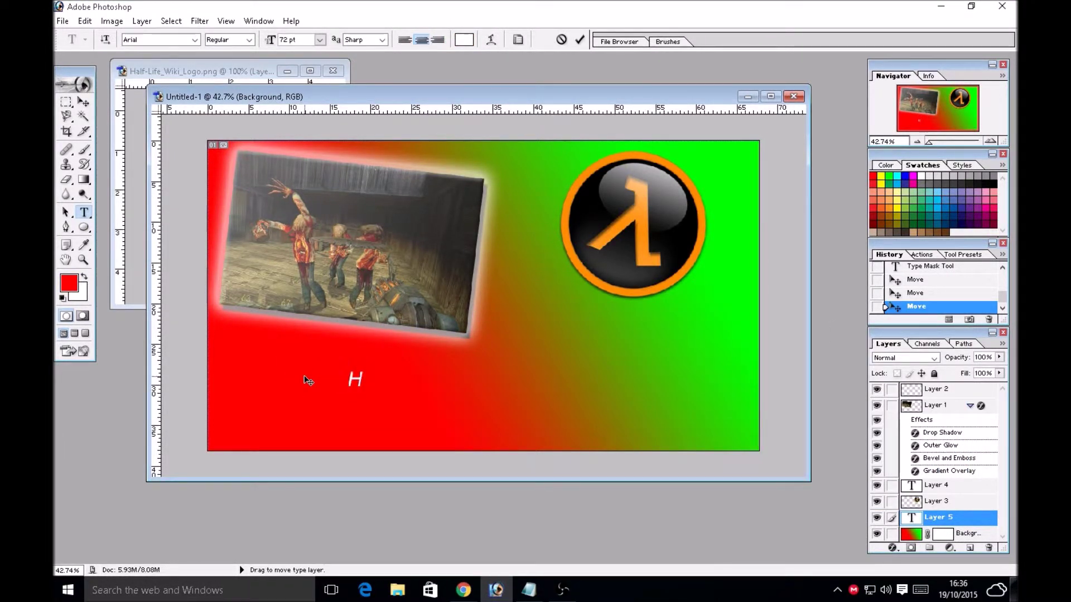
{"action": "type", "text": "ALF-LIFE"}
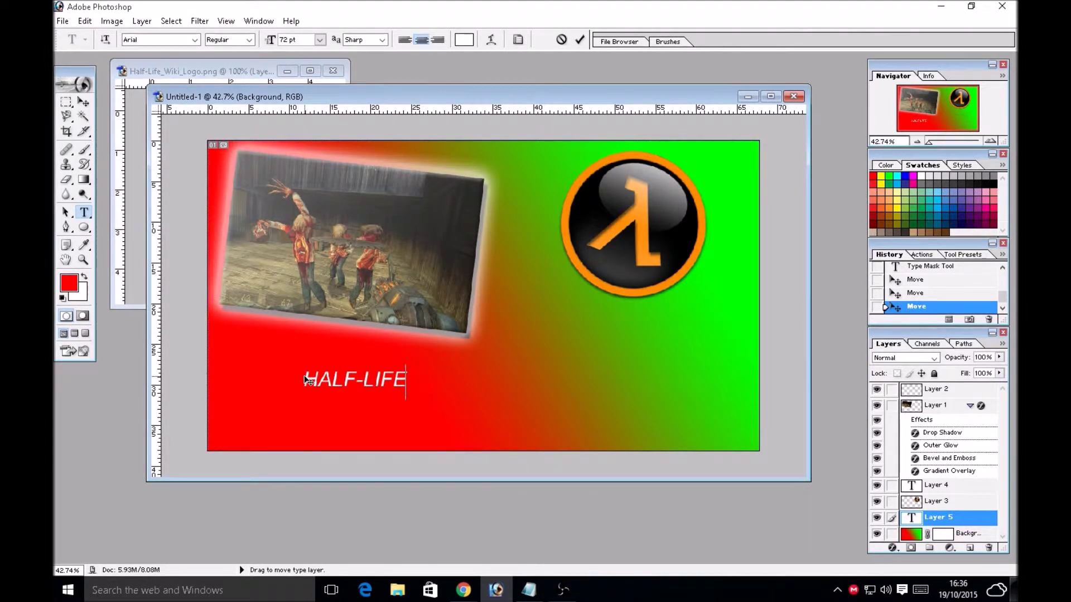
{"action": "type", "text": "  HOW"}
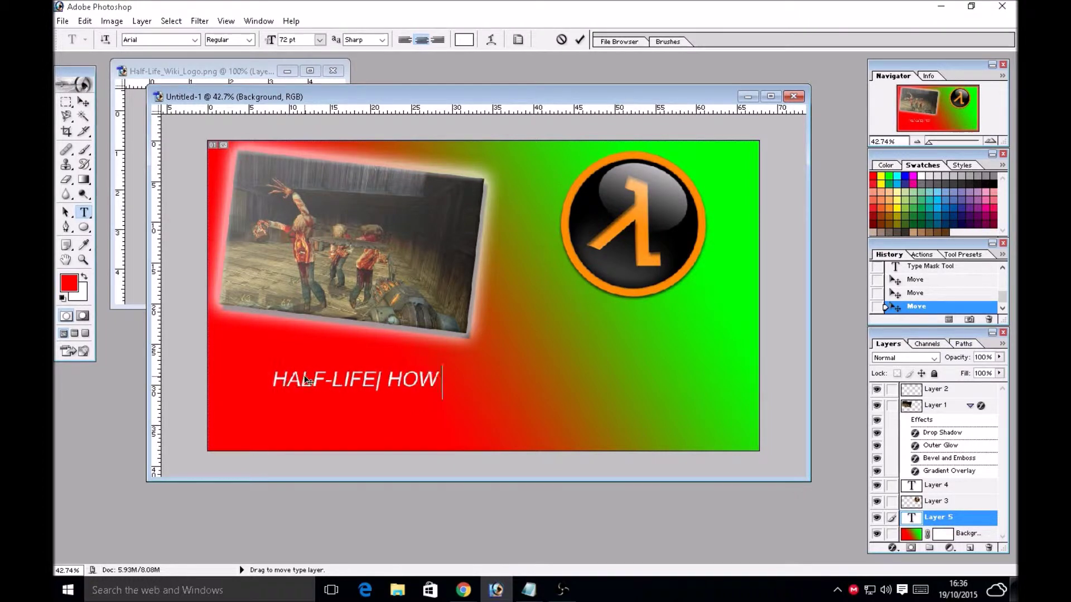
{"action": "type", "text": " TO KILL ZOMBIES"}
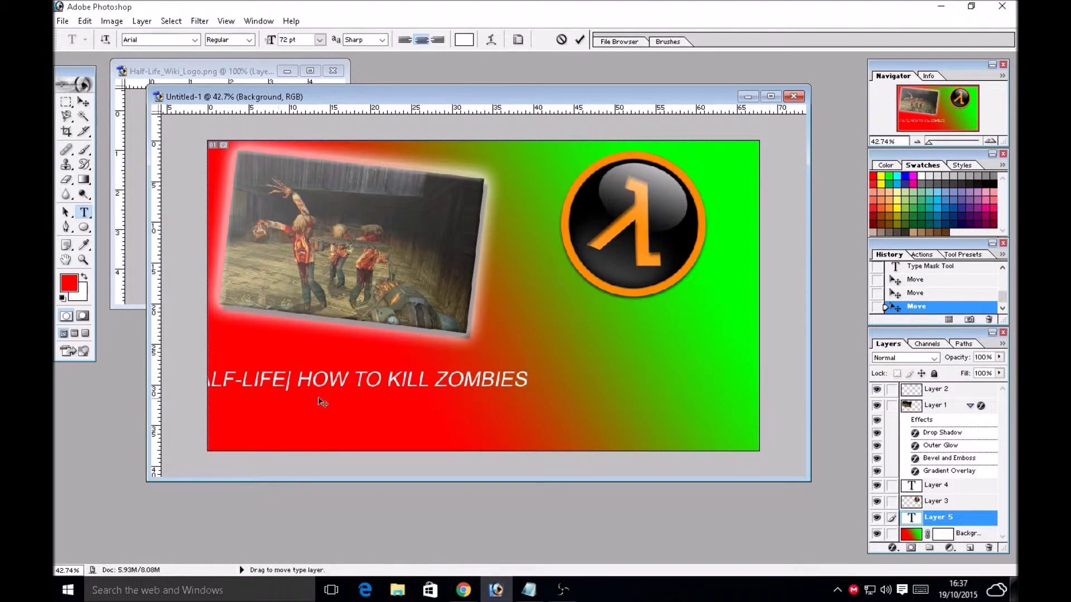
{"action": "left_click_drag", "start_coordinate": [323, 401], "coordinate": [417, 421]}
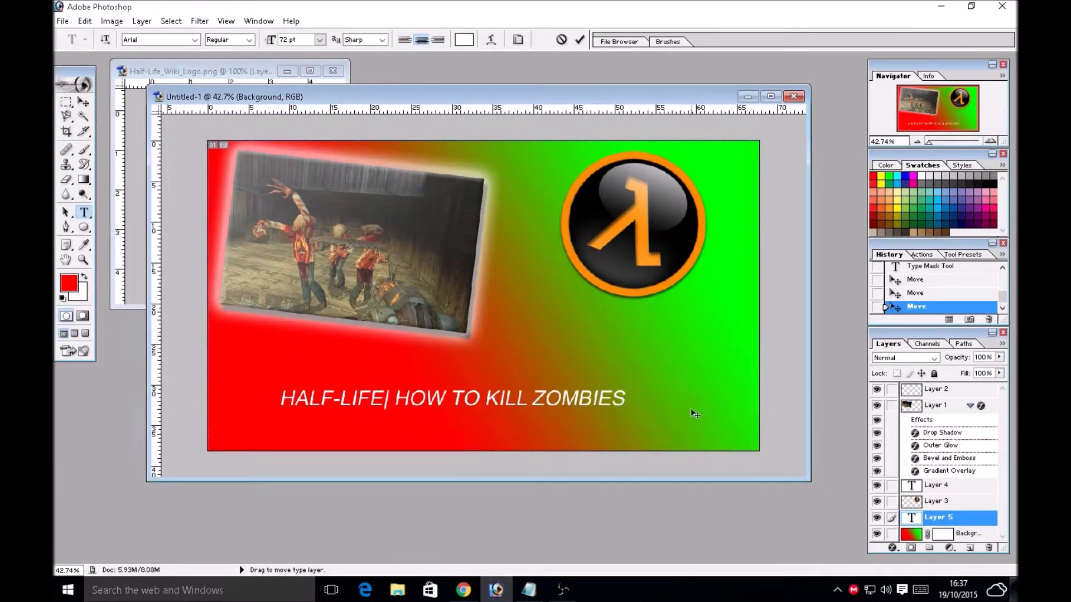
- Select the whole title and try the Forbidden Land and Xero's Karma fonts on it
{"action": "key", "text": "ctrl+a"}
{"action": "left_click", "coordinate": [194, 40]}
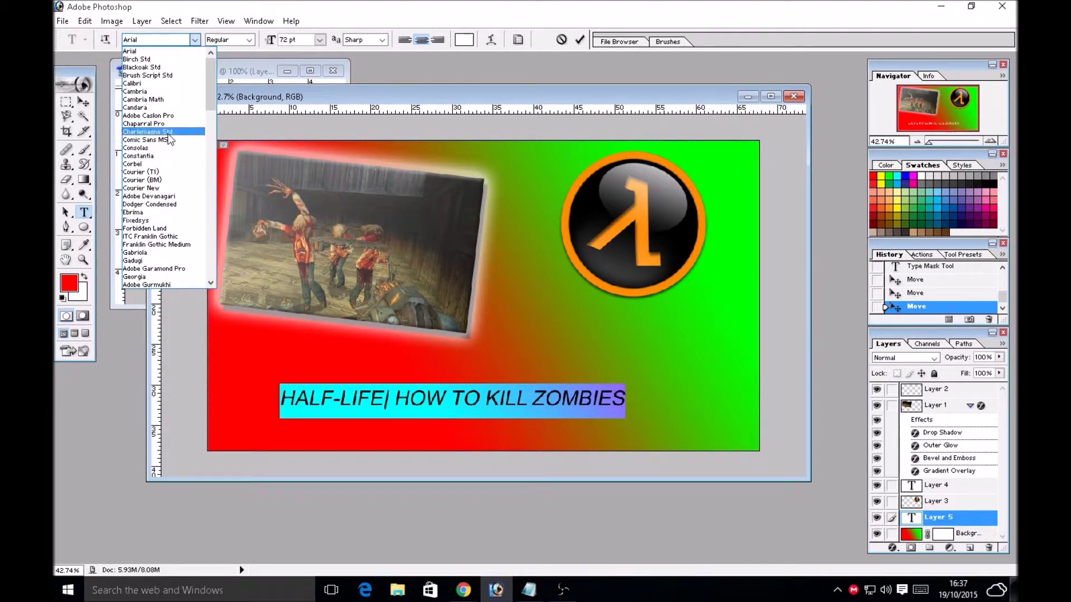
{"action": "mouse_move", "coordinate": [209, 96]}
{"action": "left_mouse_down"}
{"action": "mouse_move", "coordinate": [224, 108]}
{"action": "mouse_move", "coordinate": [212, 113]}
{"action": "left_mouse_up"}
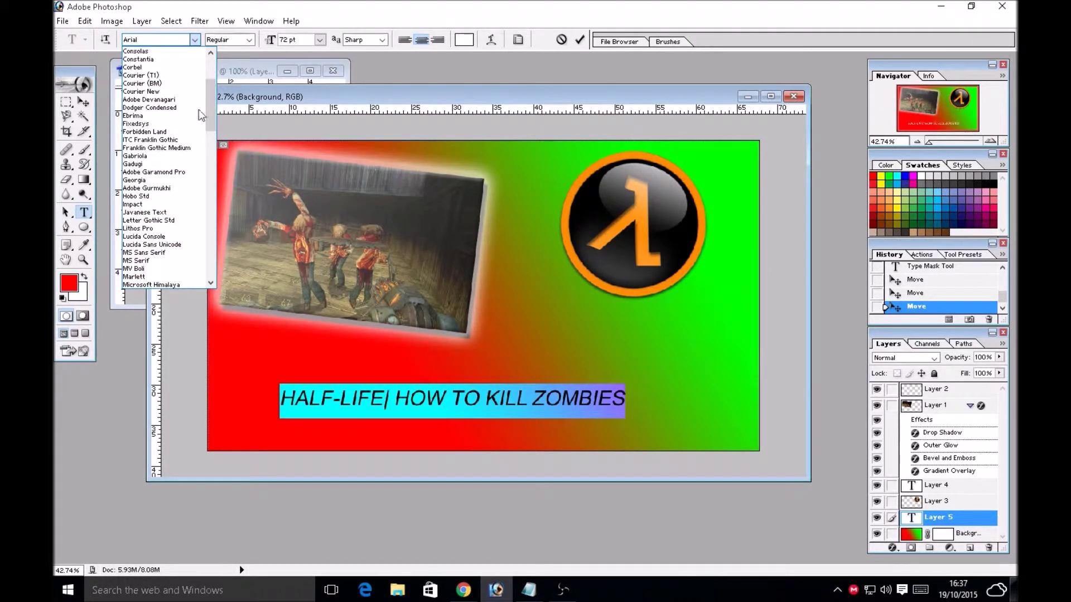
{"action": "left_click", "coordinate": [167, 133]}
{"action": "left_click", "coordinate": [195, 40]}
{"action": "left_click_drag", "start_coordinate": [209, 94], "coordinate": [199, 200]}
{"action": "left_click", "coordinate": [166, 140]}
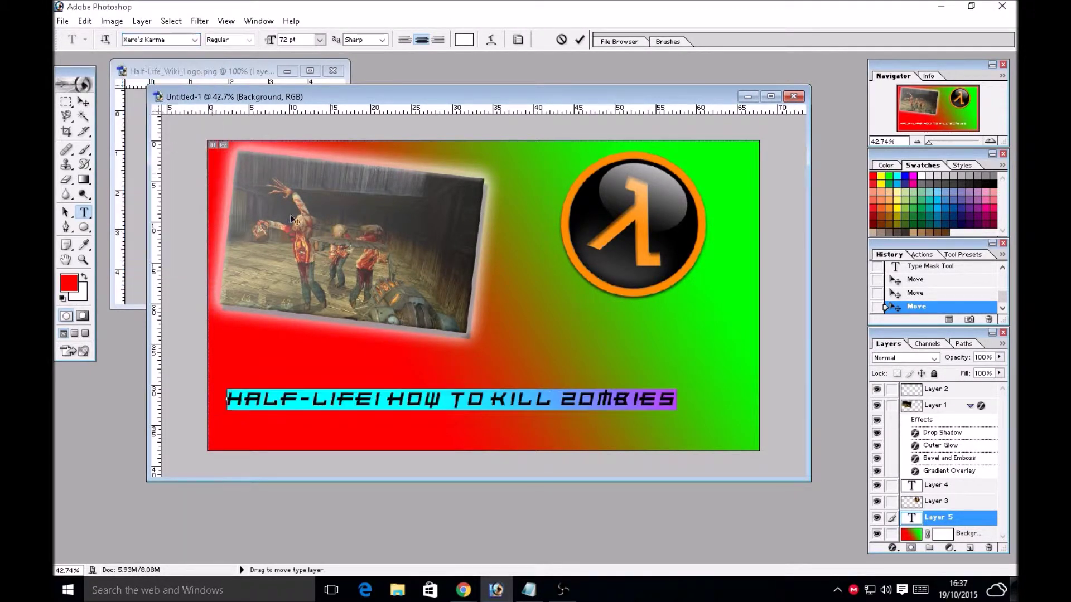
- Set the title's font to Dodger Condensed
{"action": "left_click", "coordinate": [194, 41]}
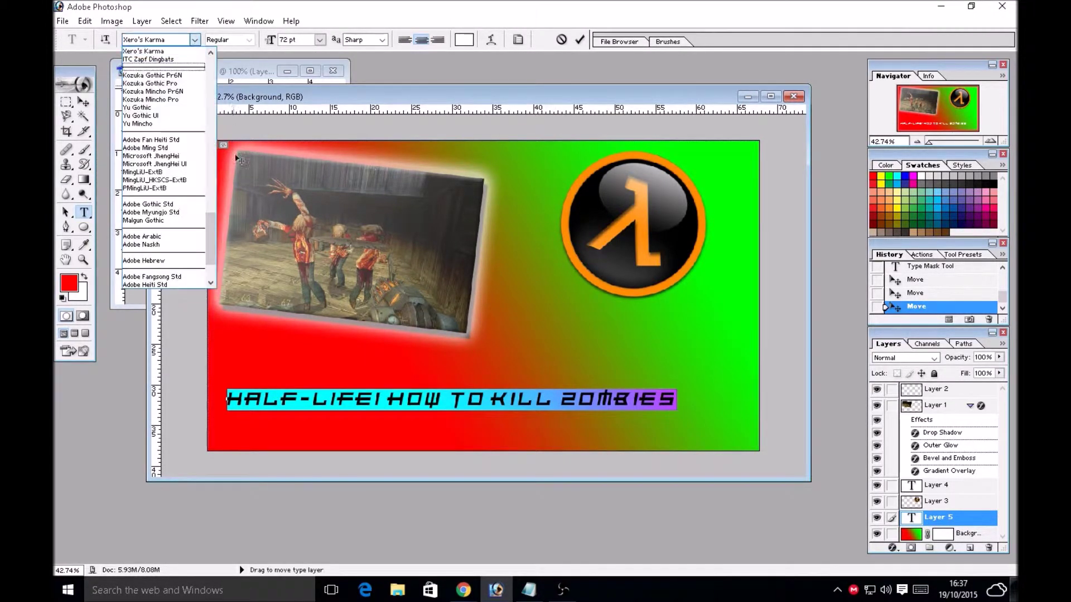
{"action": "left_click_drag", "start_coordinate": [208, 226], "coordinate": [203, 87]}
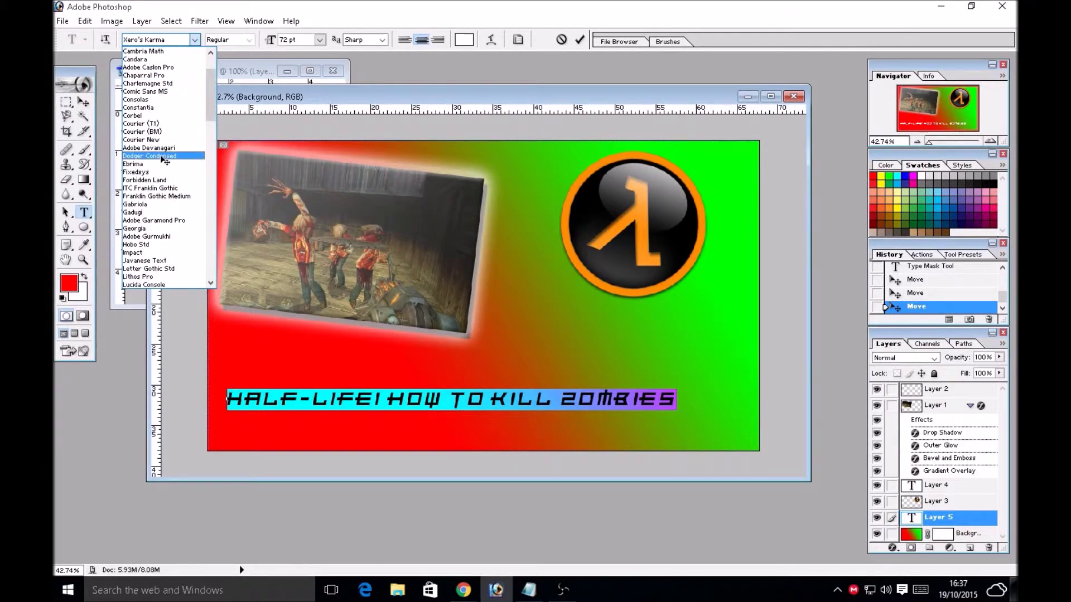
{"action": "left_click", "coordinate": [150, 163]}
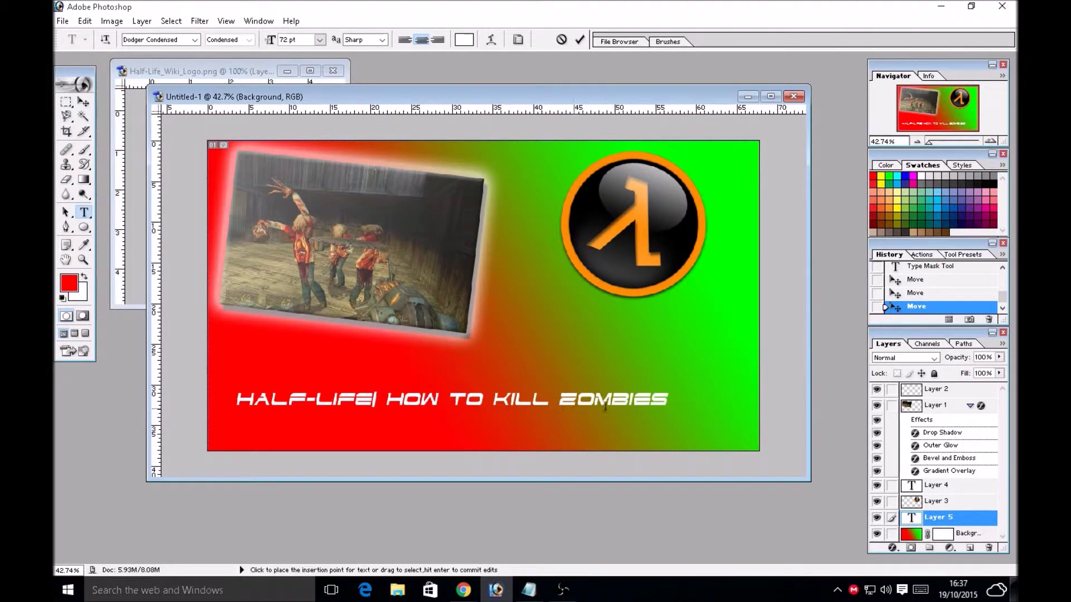
- Try a line break before HOW in the title and remove it again
{"action": "left_click_drag", "start_coordinate": [667, 398], "coordinate": [632, 399]}
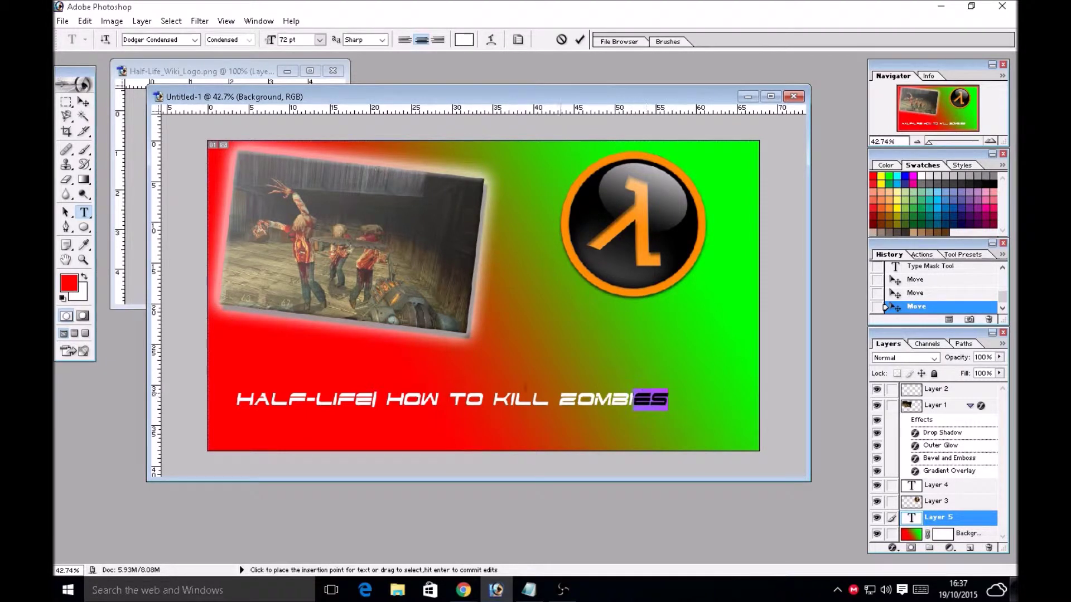
{"action": "left_click", "coordinate": [388, 397]}
{"action": "key", "text": "Return"}
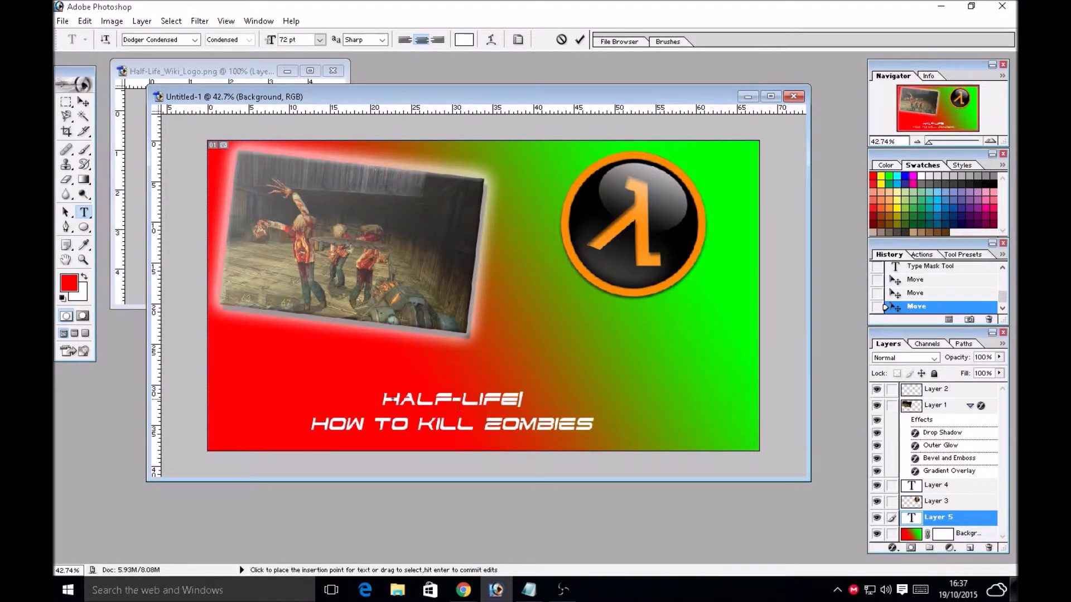
{"action": "key", "text": "BackSpace"}
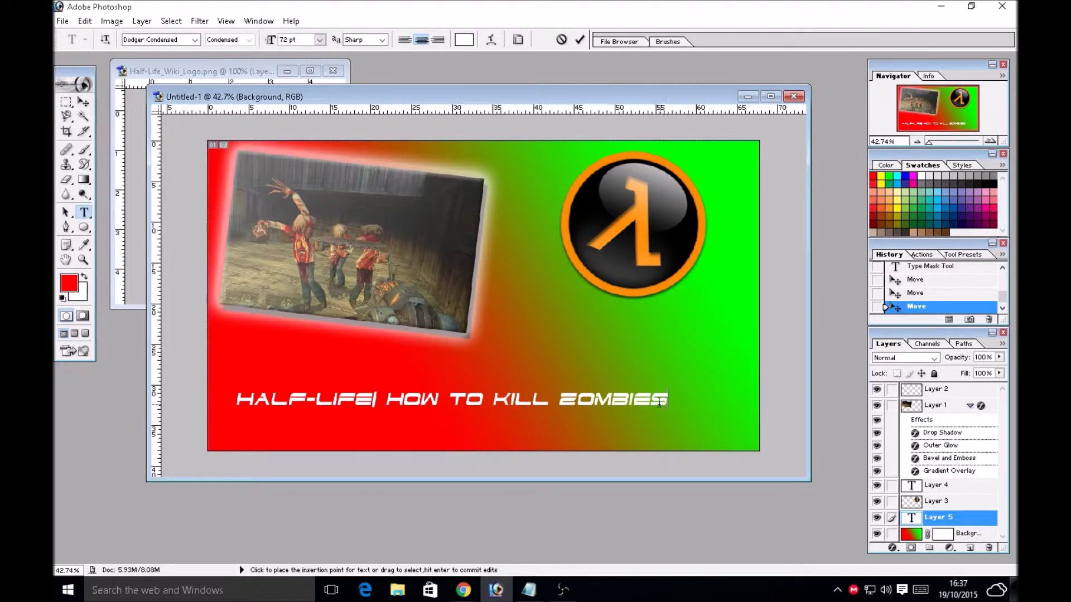
- Move the title slightly right and down so it sits along the lower part of the canvas
{"action": "left_click_drag", "start_coordinate": [659, 402], "coordinate": [235, 357]}
{"action": "left_click", "coordinate": [420, 399]}
{"action": "left_click_drag", "start_coordinate": [432, 403], "coordinate": [461, 402]}
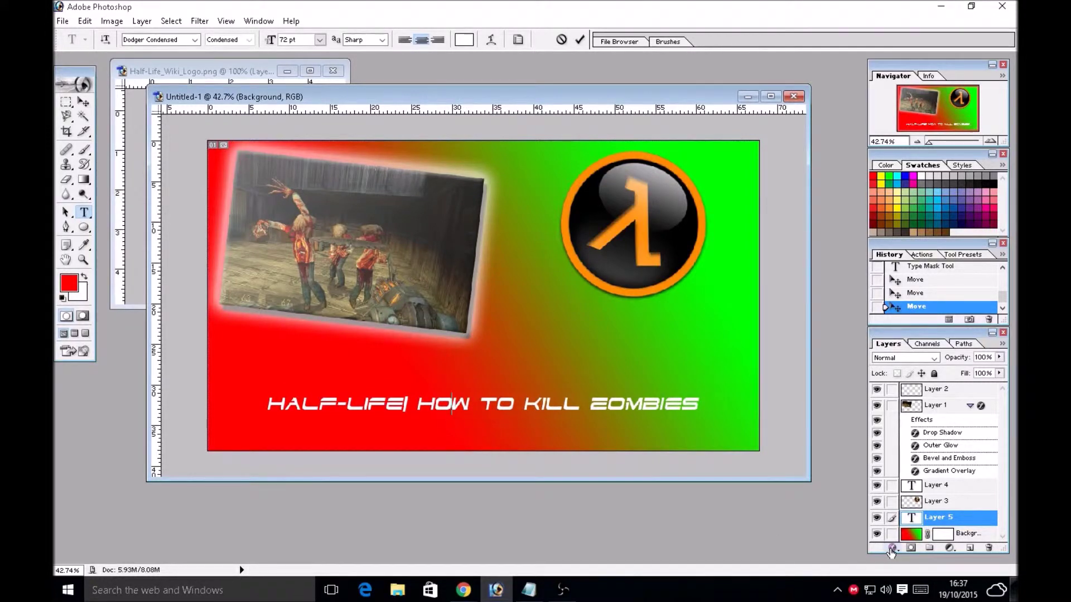
- Give the title layer a Bevel and Emboss at 431% depth and a drop shadow offset well below the text
{"action": "left_click", "coordinate": [891, 549]}
{"action": "left_click", "coordinate": [920, 406]}
{"action": "left_click_drag", "start_coordinate": [707, 173], "coordinate": [782, 208]}
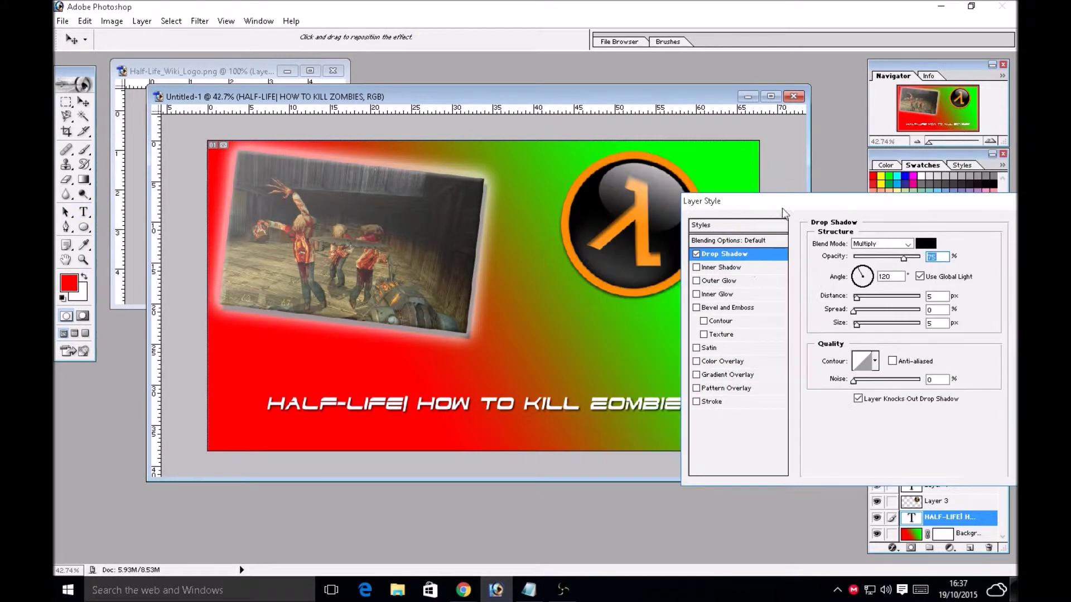
{"action": "left_click", "coordinate": [697, 254]}
{"action": "left_click", "coordinate": [728, 308]}
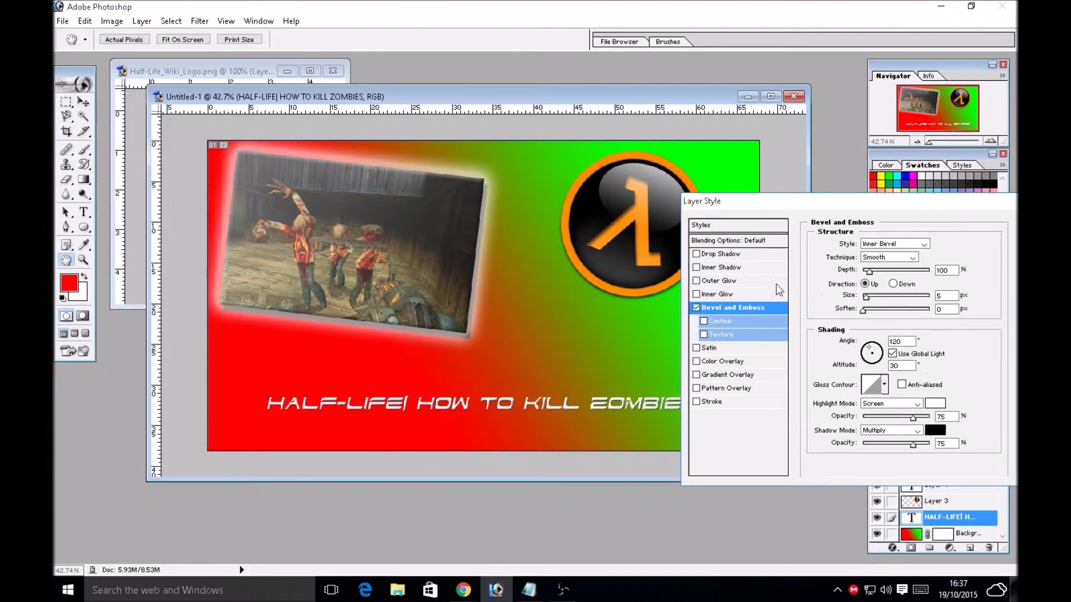
{"action": "left_click", "coordinate": [894, 272]}
{"action": "left_click_drag", "start_coordinate": [879, 299], "coordinate": [863, 311]}
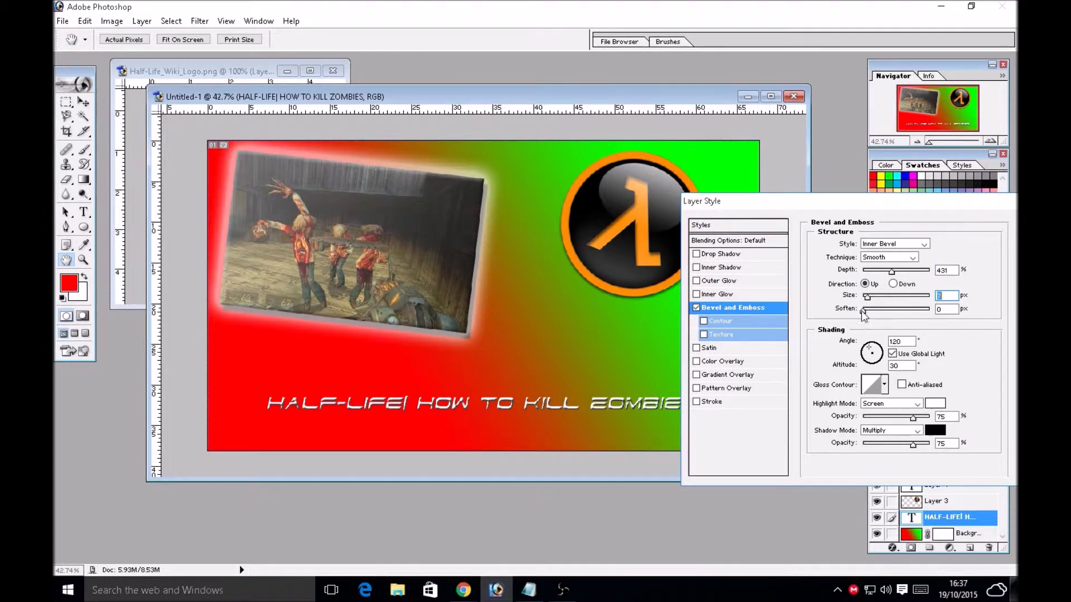
{"action": "left_click", "coordinate": [719, 254]}
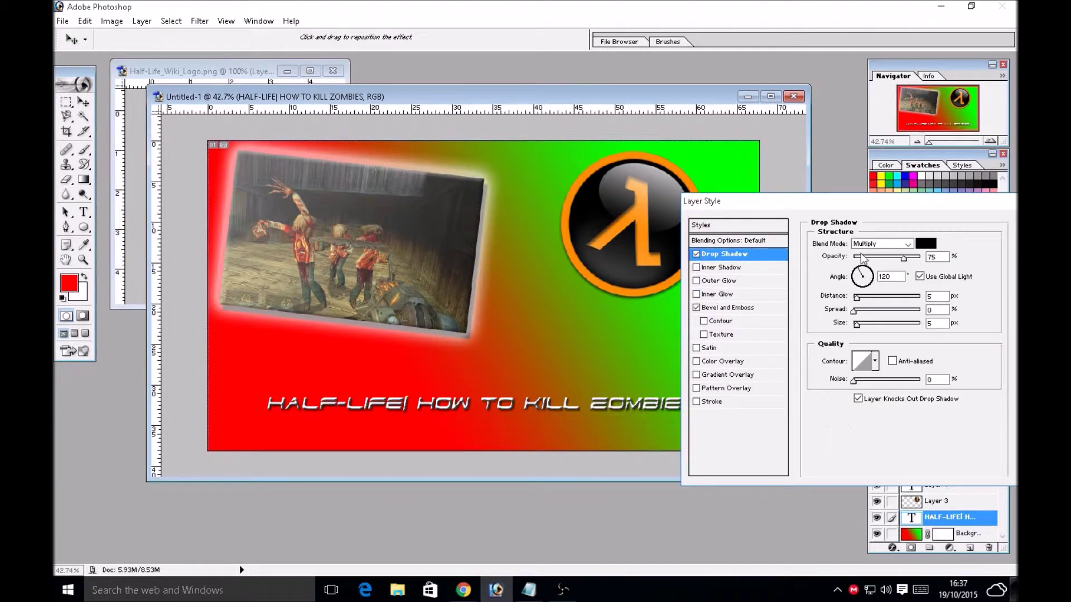
{"action": "left_click_drag", "start_coordinate": [872, 301], "coordinate": [904, 299]}
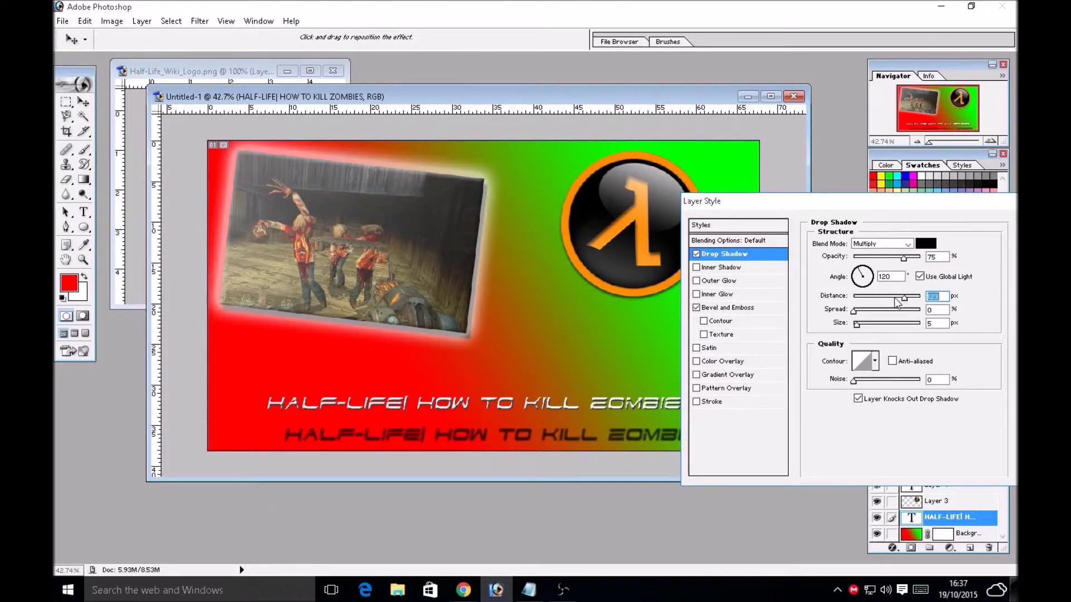
- Add an outer glow to the title in Normal blend mode, coloured white (FFFFFF), and raise its spread
{"action": "left_click", "coordinate": [716, 283]}
{"action": "left_click", "coordinate": [903, 245]}
{"action": "left_click", "coordinate": [891, 253]}
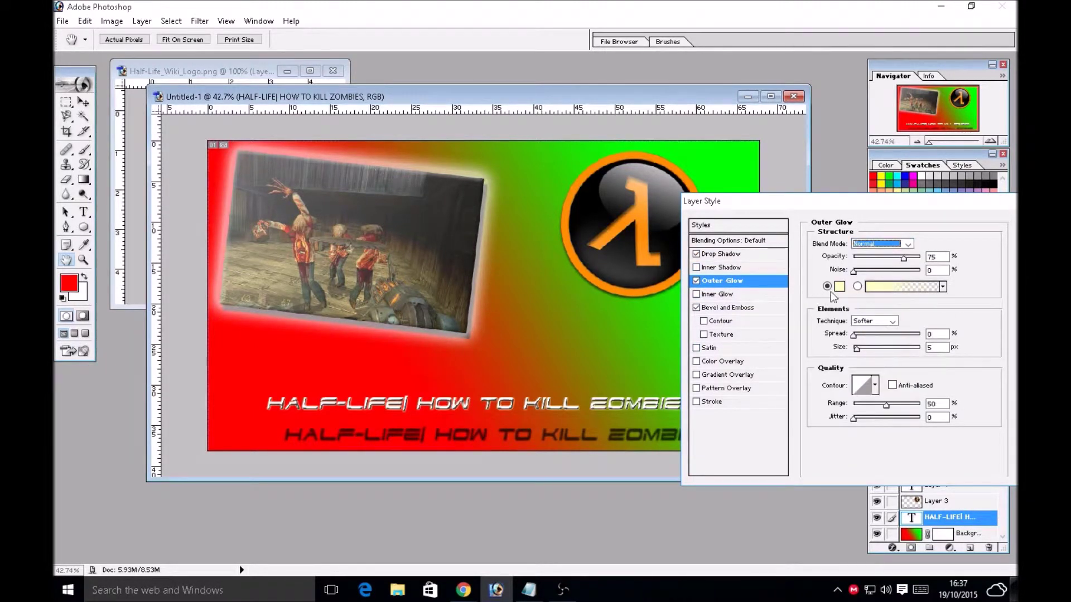
{"action": "left_click", "coordinate": [839, 287]}
{"action": "left_click_drag", "start_coordinate": [747, 358], "coordinate": [646, 329]}
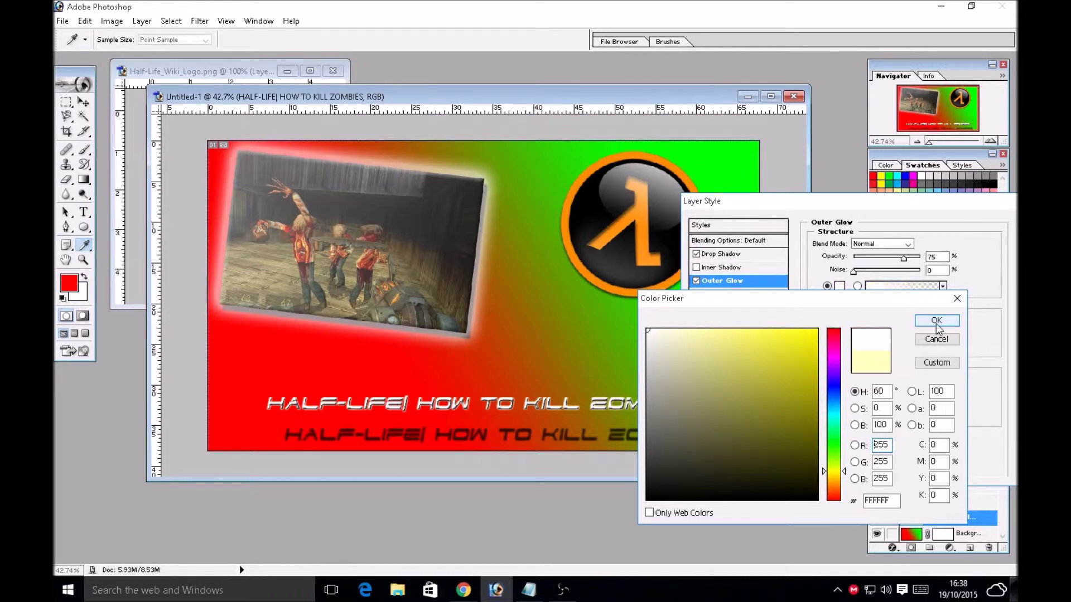
{"action": "left_click", "coordinate": [936, 322]}
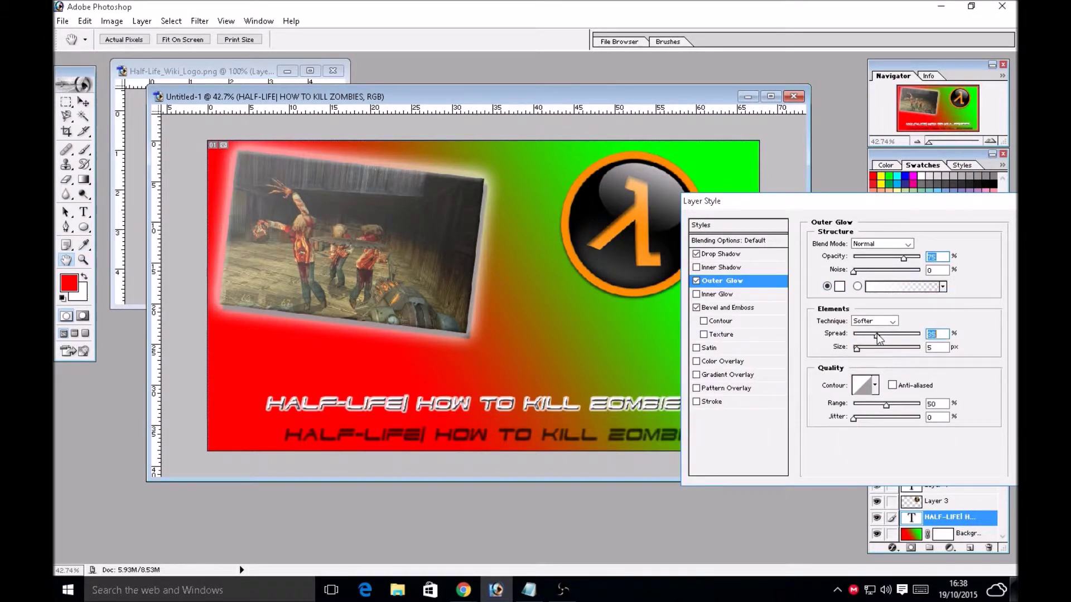
- Try black, green, blue, cyan and white for the title's outer glow, and set it to red (FF0000)
{"action": "left_click", "coordinate": [839, 287]}
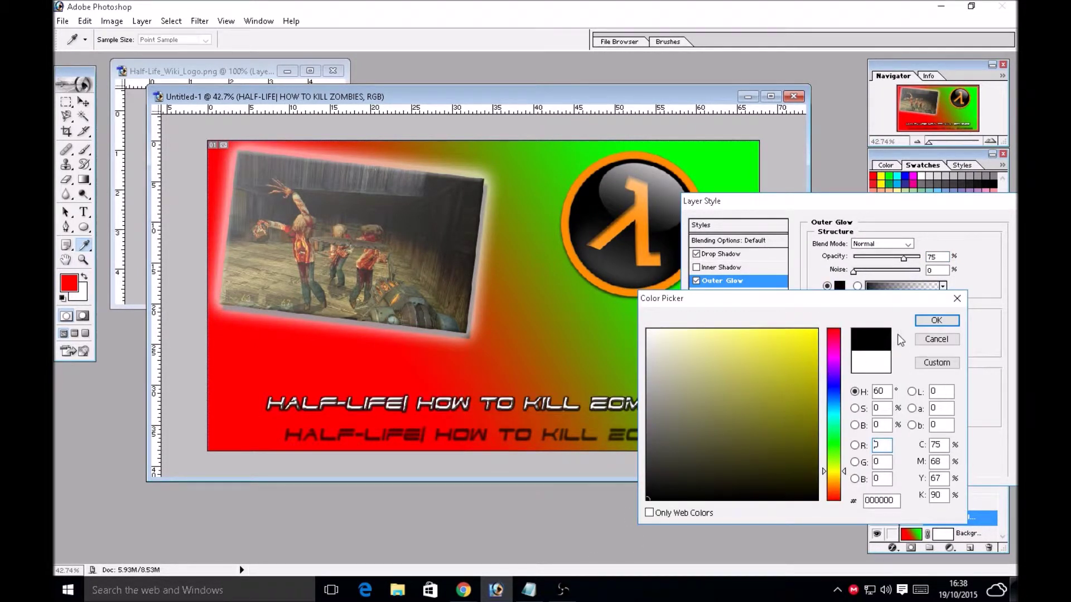
{"action": "left_click", "coordinate": [825, 329]}
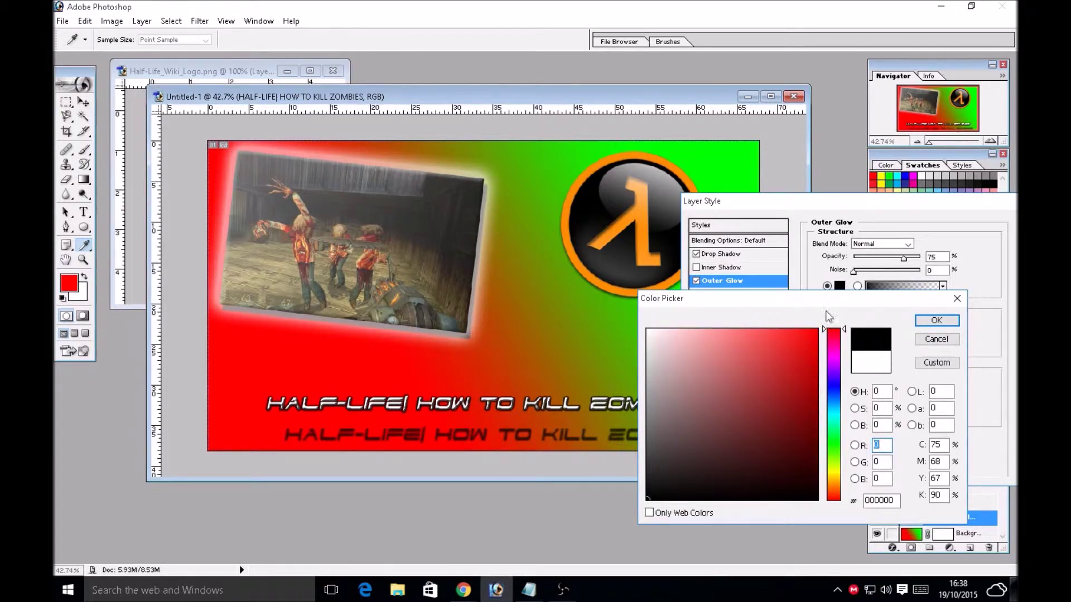
{"action": "left_click_drag", "start_coordinate": [831, 491], "coordinate": [830, 457]}
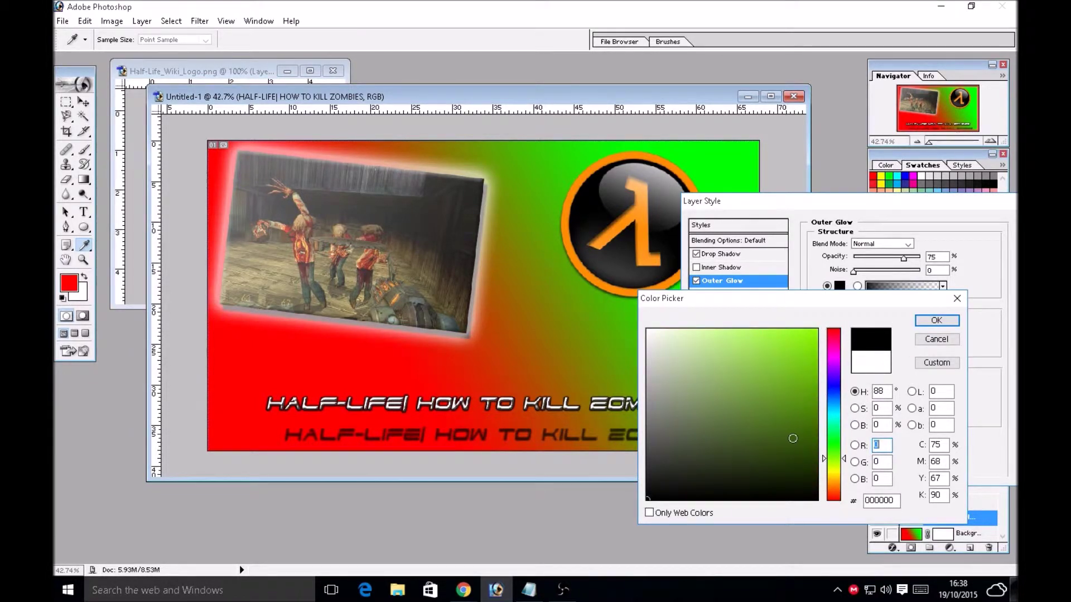
{"action": "left_click", "coordinate": [751, 155]}
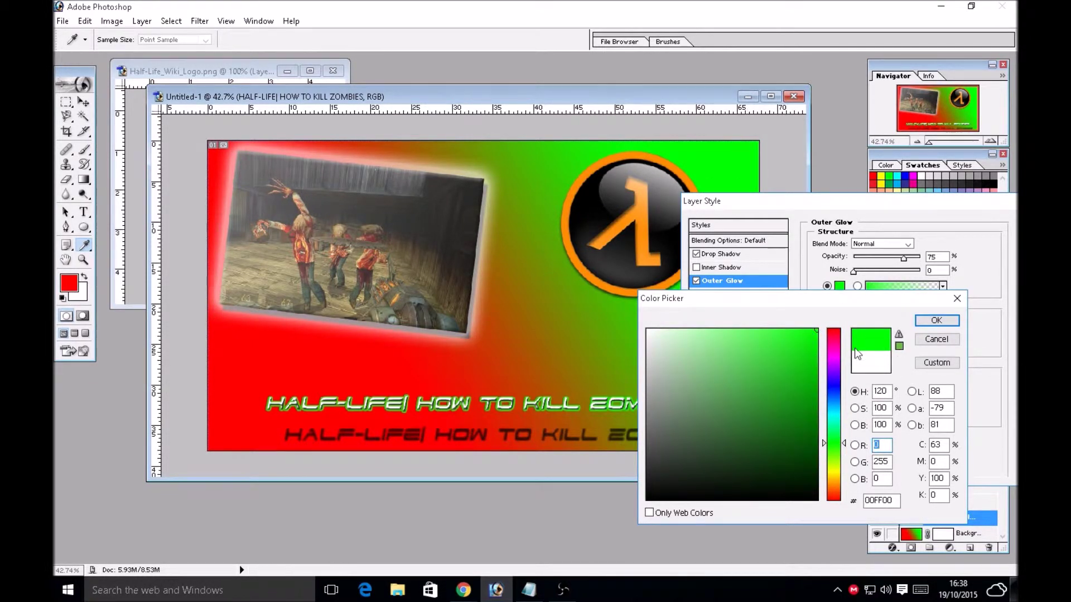
{"action": "left_click", "coordinate": [834, 384]}
{"action": "left_click", "coordinate": [833, 412]}
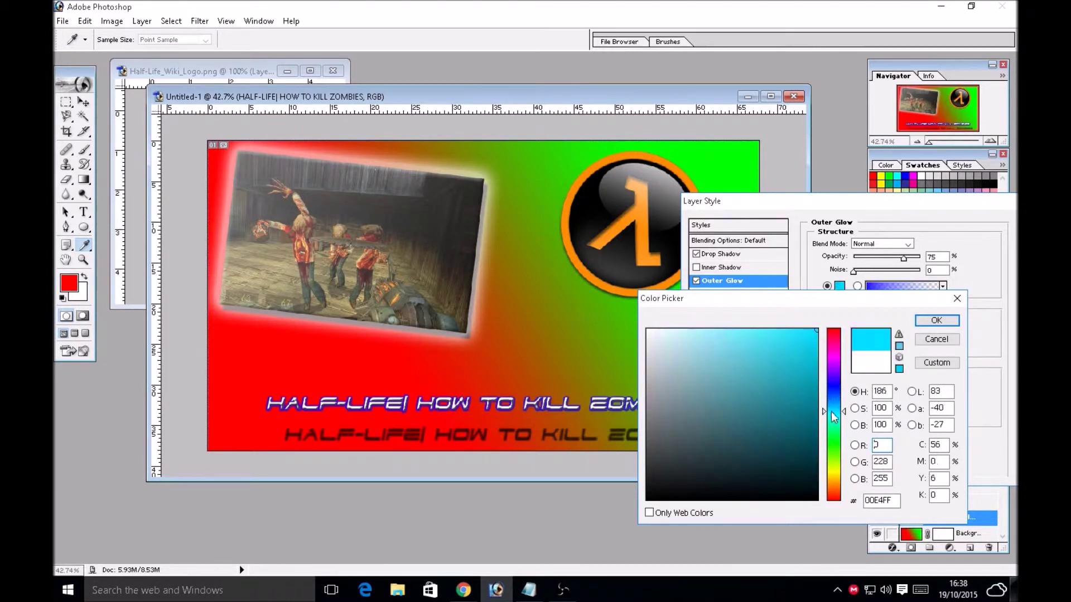
{"action": "left_click", "coordinate": [647, 330]}
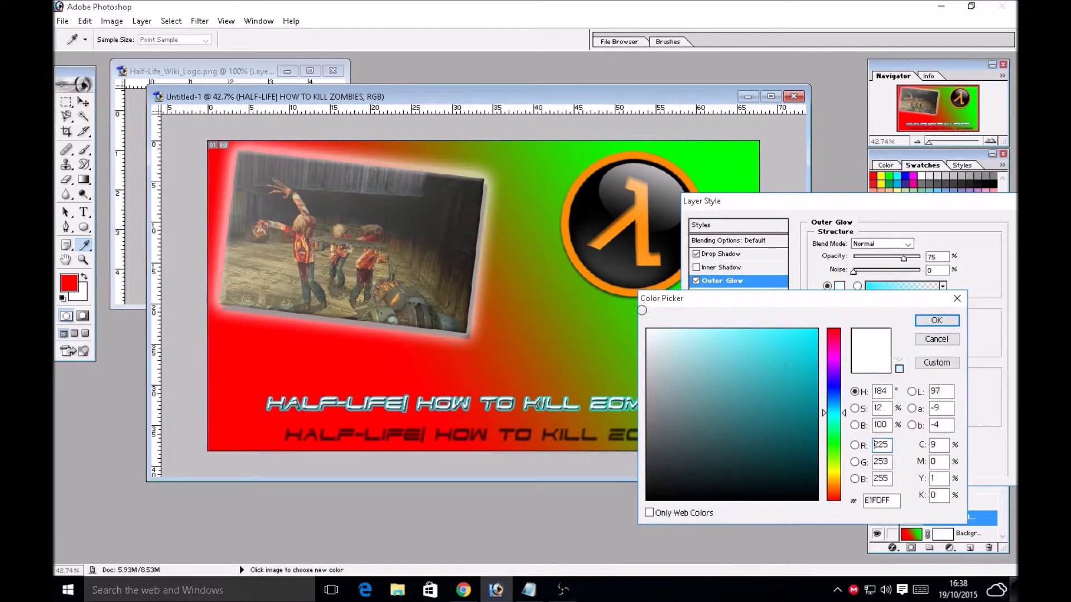
{"action": "left_click", "coordinate": [837, 333]}
{"action": "left_click", "coordinate": [817, 329]}
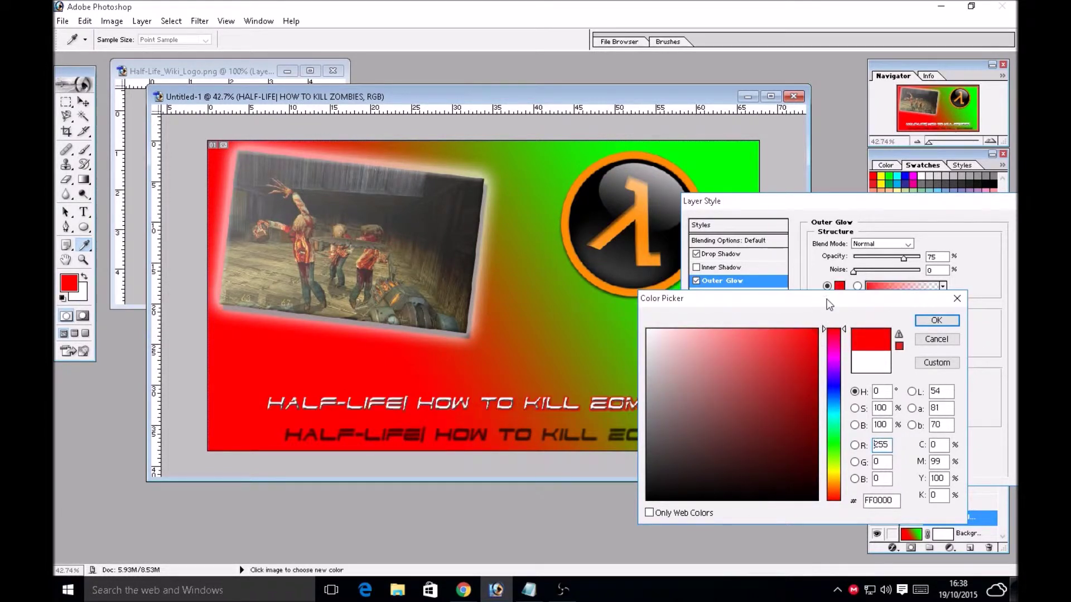
{"action": "left_click", "coordinate": [932, 321]}
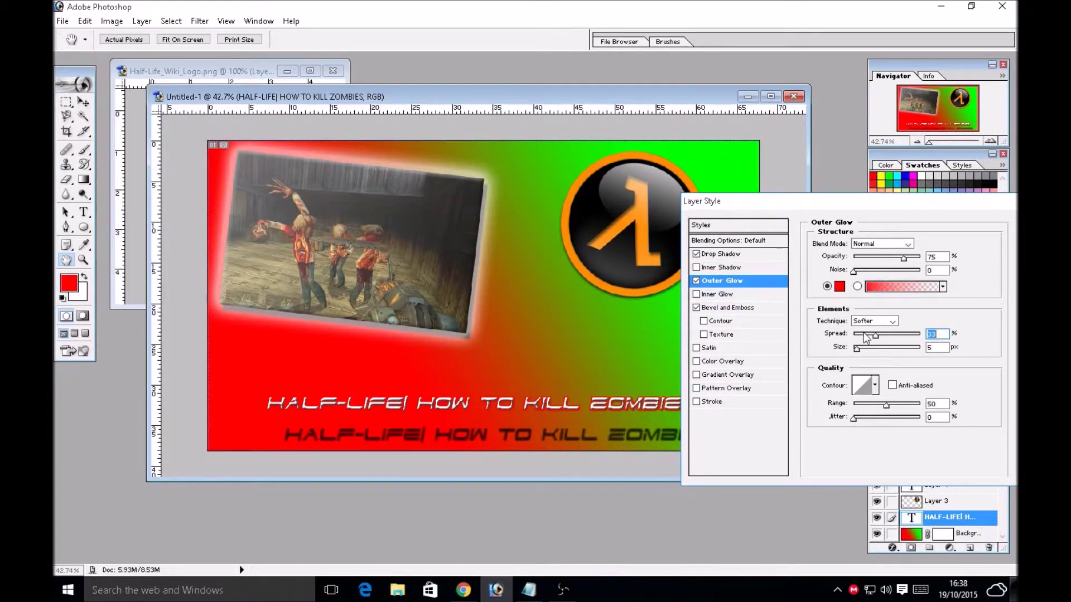
- Change the title's outer glow to a red-to-green gradient, based on Foreground to Background with a 00FF00 end stop
{"action": "left_click", "coordinate": [900, 287]}
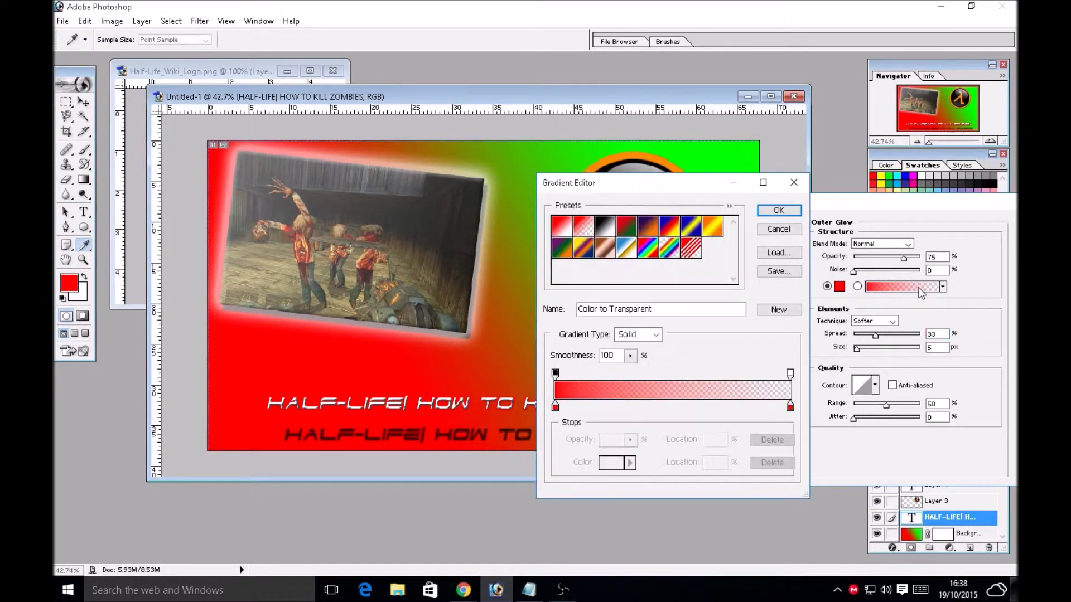
{"action": "left_click", "coordinate": [561, 226]}
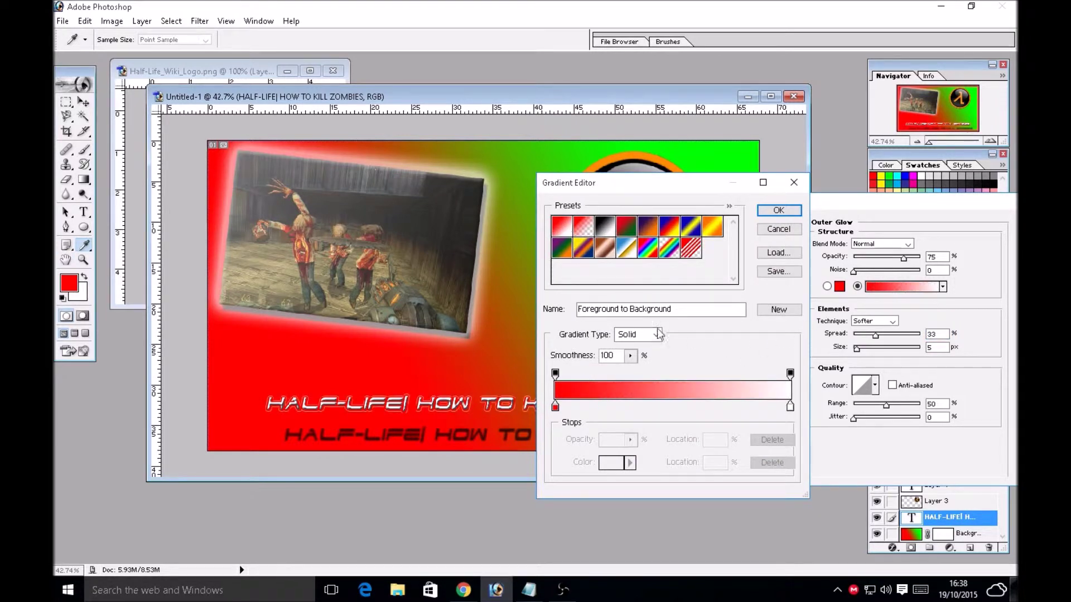
{"action": "double_click", "coordinate": [789, 406]}
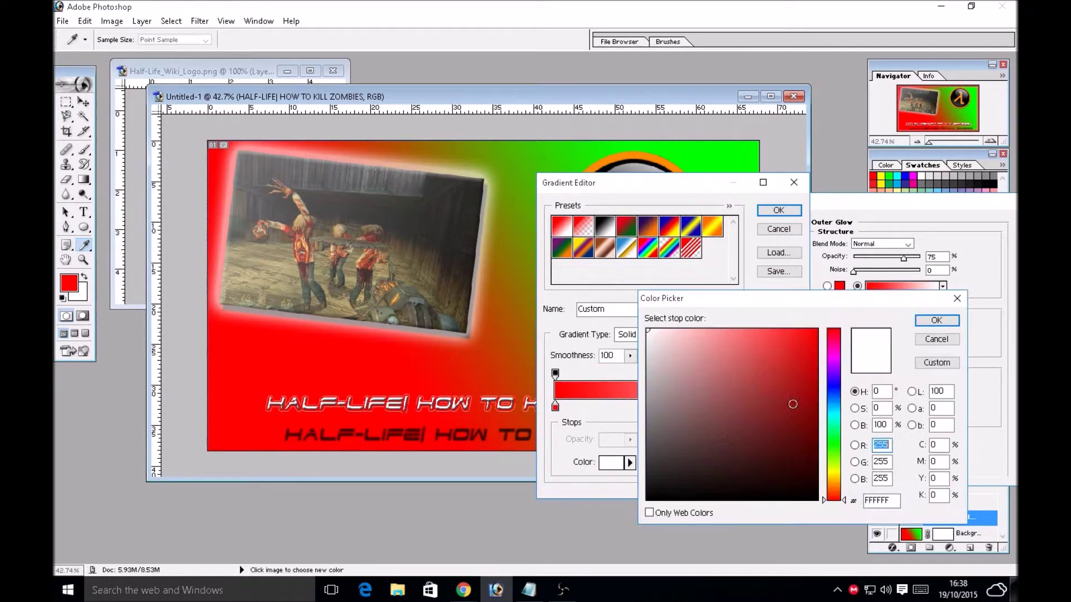
{"action": "left_click", "coordinate": [748, 150]}
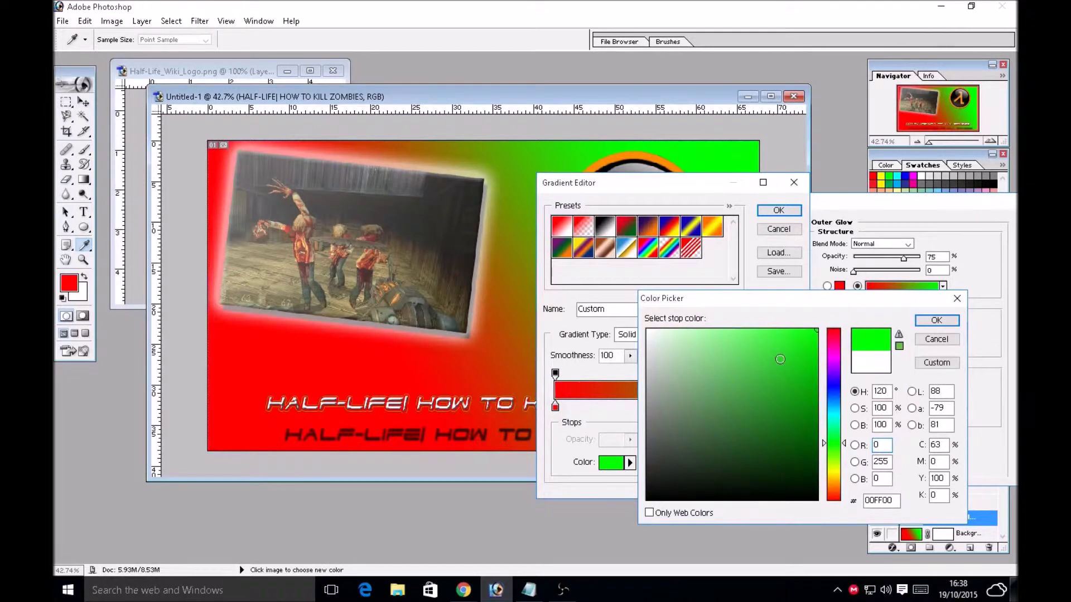
{"action": "left_click", "coordinate": [936, 320]}
{"action": "left_click_drag", "start_coordinate": [695, 184], "coordinate": [923, 192]}
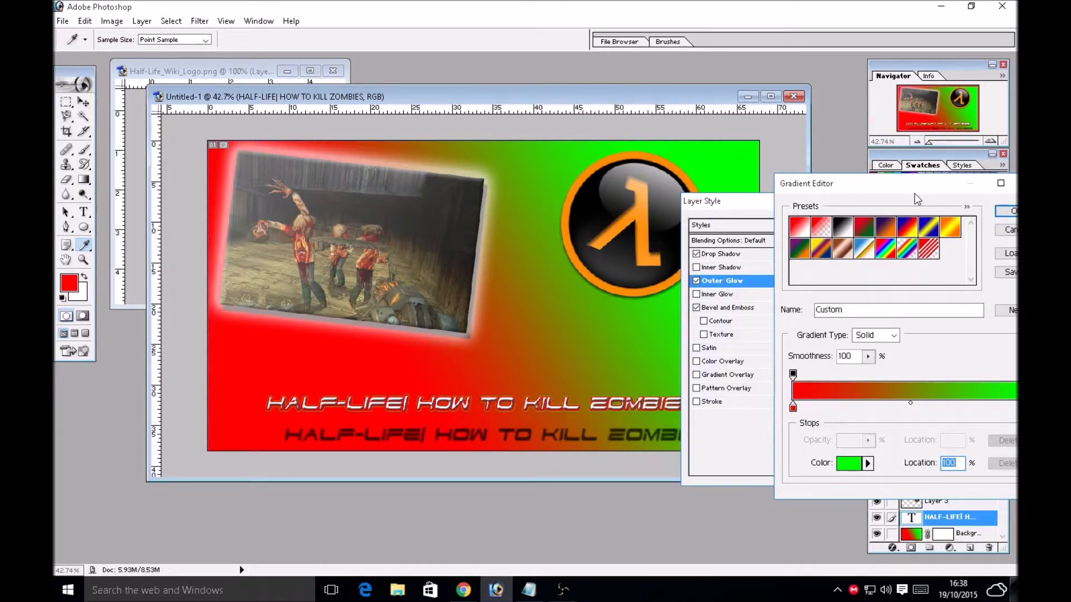
{"action": "left_click_drag", "start_coordinate": [916, 189], "coordinate": [823, 190]}
{"action": "left_click", "coordinate": [929, 216]}
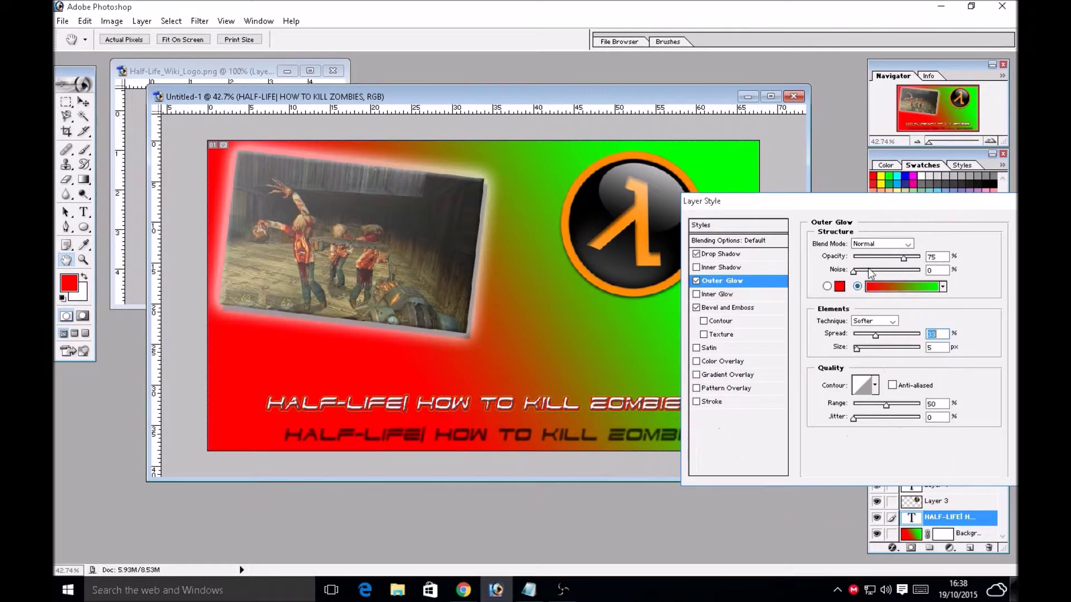
- Compare the title with and without the outer glow, then set the glow to solid black (000000)
{"action": "left_click", "coordinate": [696, 281]}
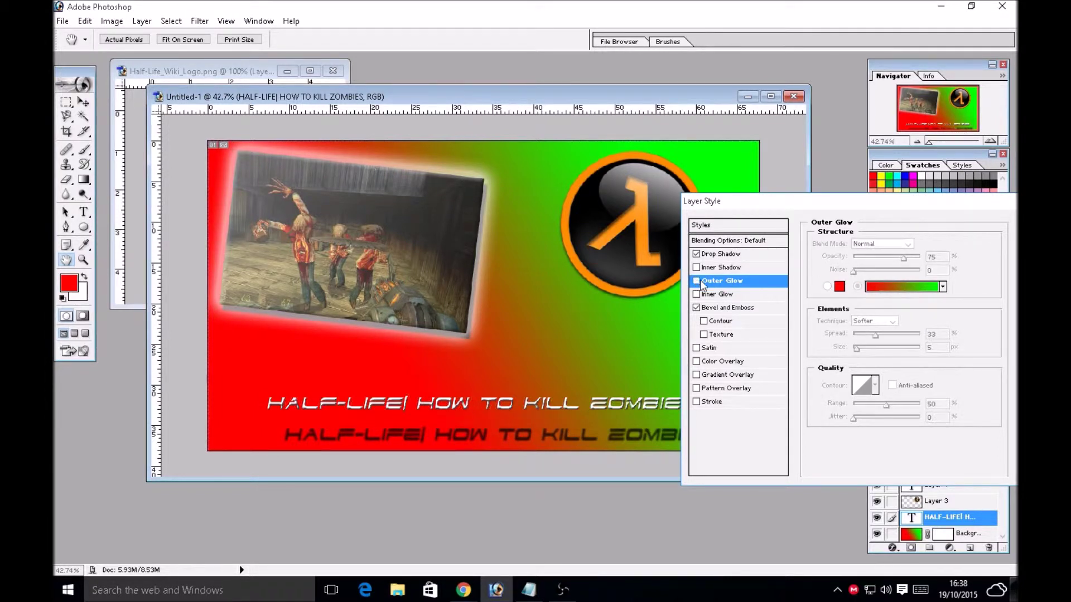
{"action": "left_click", "coordinate": [696, 281]}
{"action": "left_click", "coordinate": [839, 286]}
{"action": "left_click", "coordinate": [648, 498]}
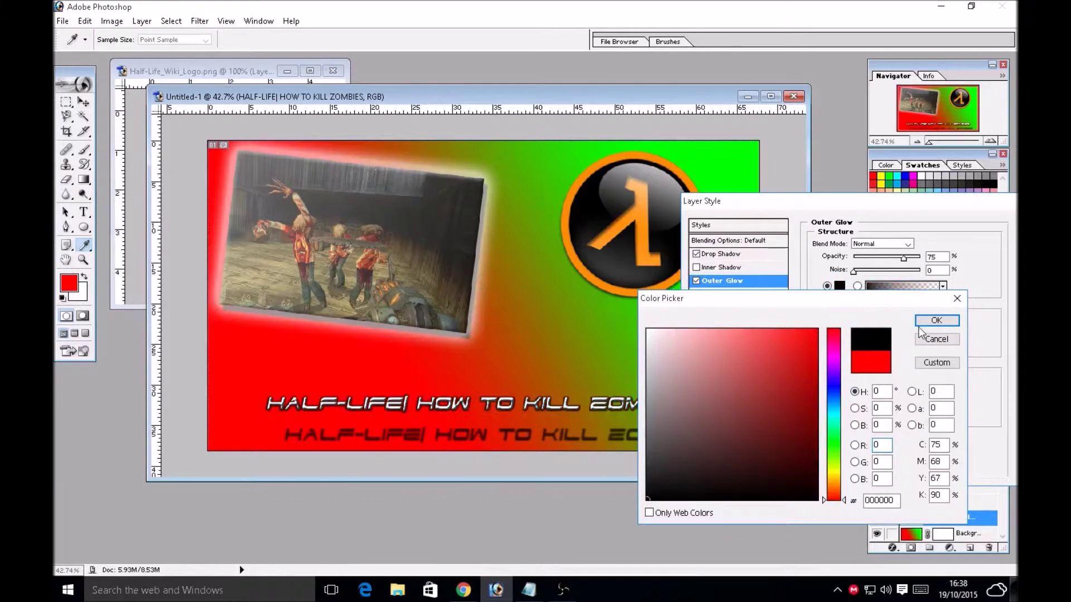
{"action": "left_click", "coordinate": [926, 322]}
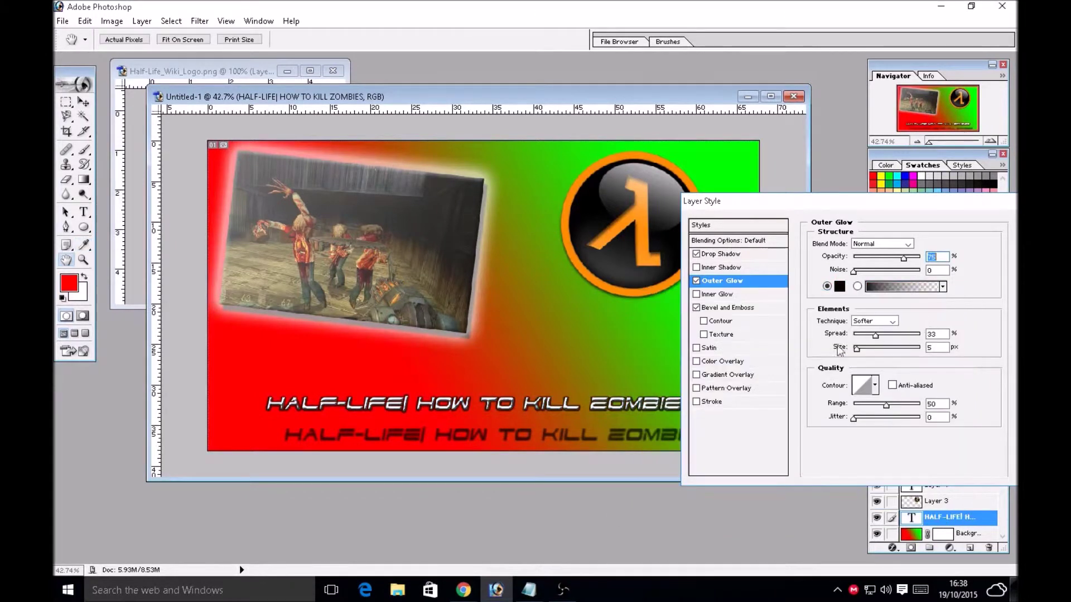
- Add a gradient overlay to the title running from red to the bright green sampled from the background
{"action": "left_click", "coordinate": [716, 375]}
{"action": "left_click", "coordinate": [928, 271]}
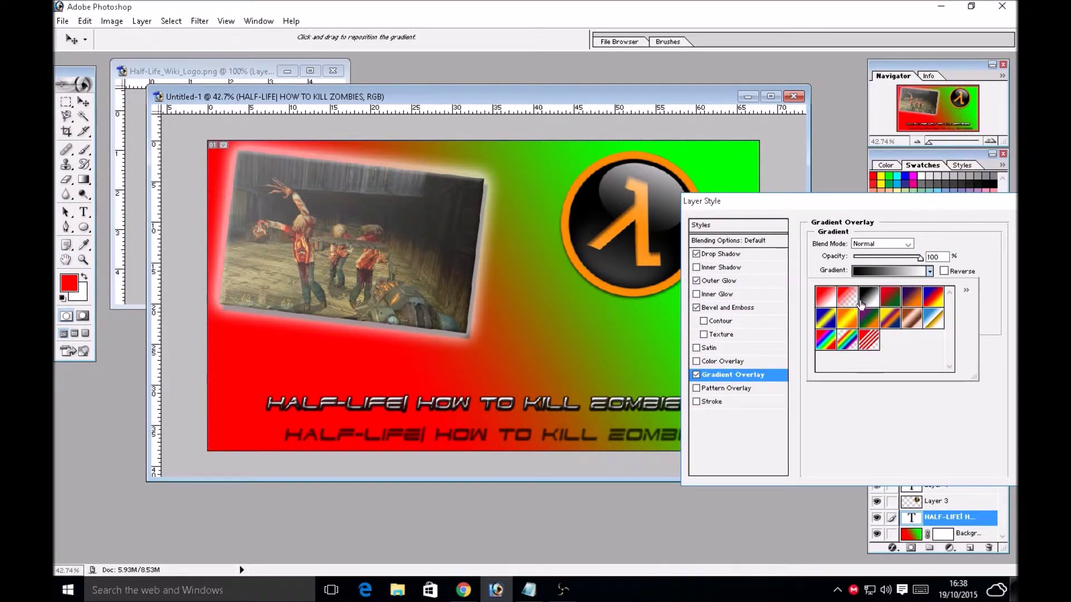
{"action": "left_click", "coordinate": [826, 298]}
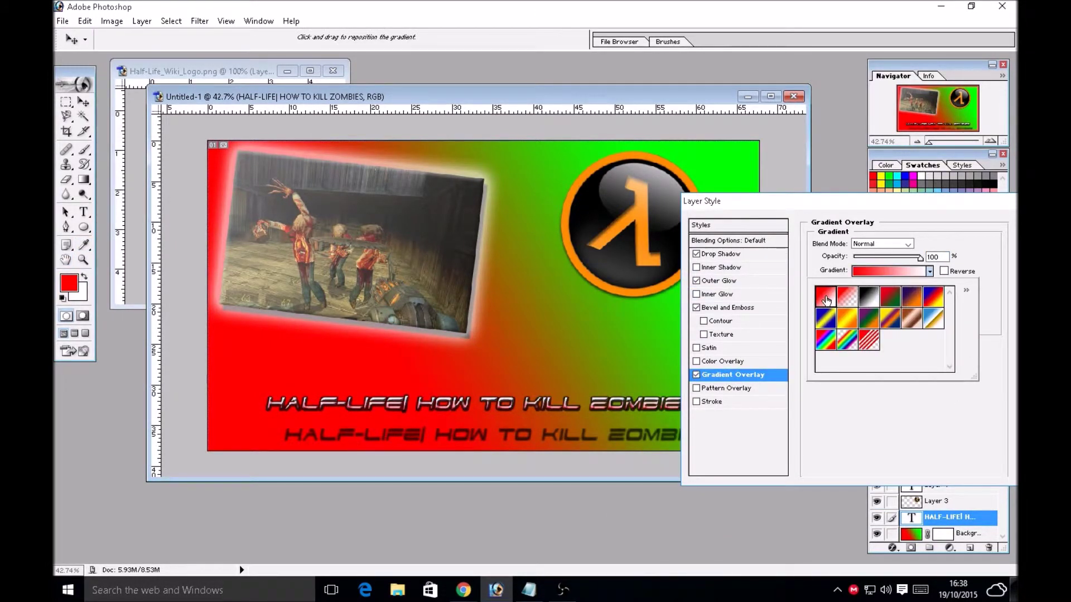
{"action": "left_click", "coordinate": [893, 271]}
{"action": "left_click", "coordinate": [934, 408]}
{"action": "left_click", "coordinate": [735, 152]}
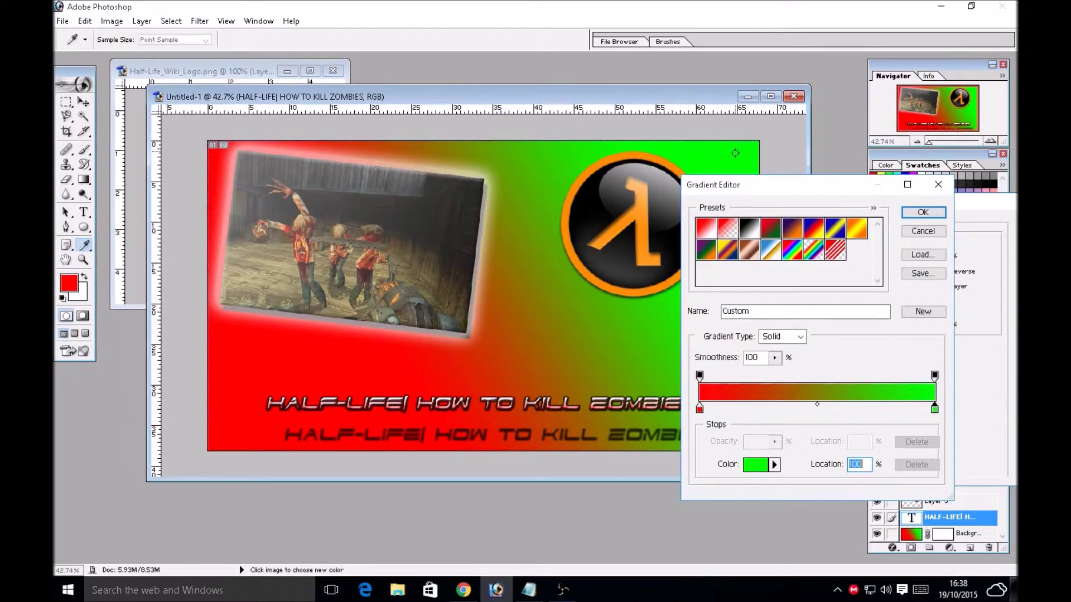
{"action": "left_click", "coordinate": [915, 215]}
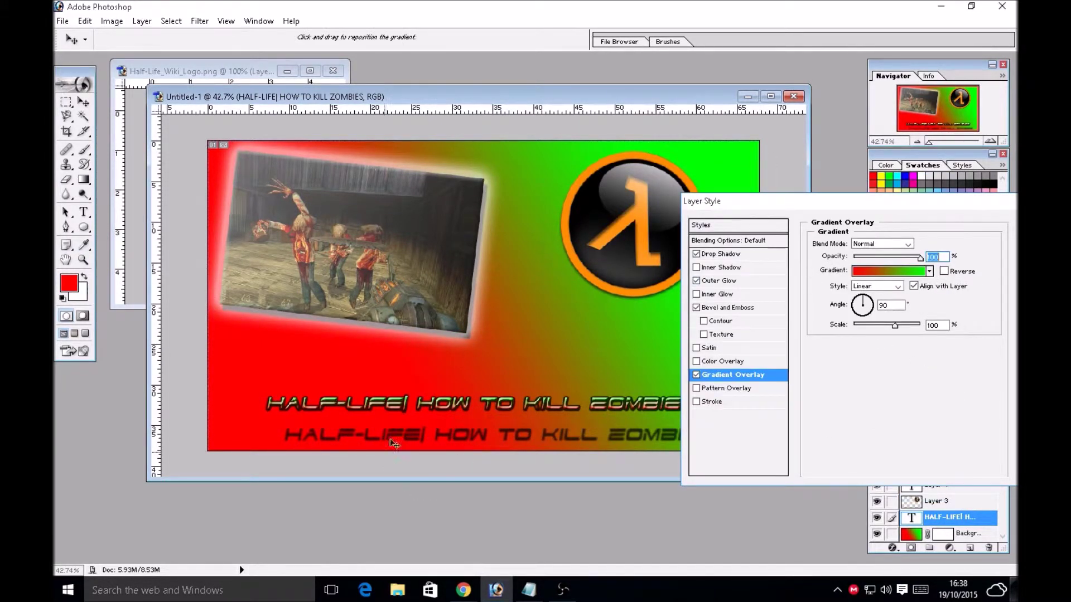
- Set the title's gradient overlay to the Orange, Yellow, Orange preset and turn off its drop shadow
{"action": "left_click", "coordinate": [888, 273]}
{"action": "left_click", "coordinate": [856, 229]}
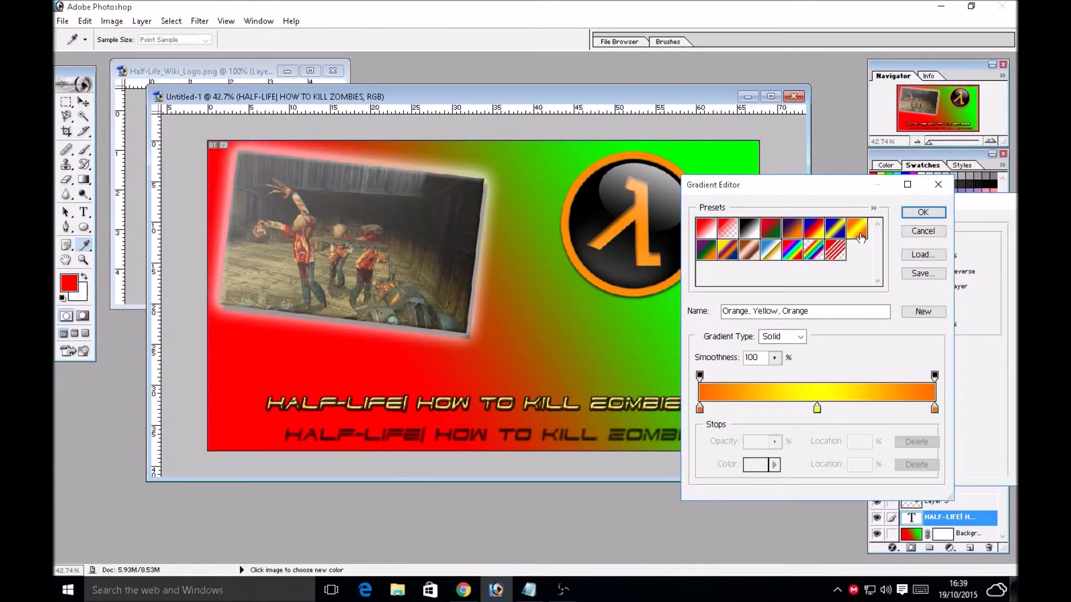
{"action": "left_click", "coordinate": [922, 212]}
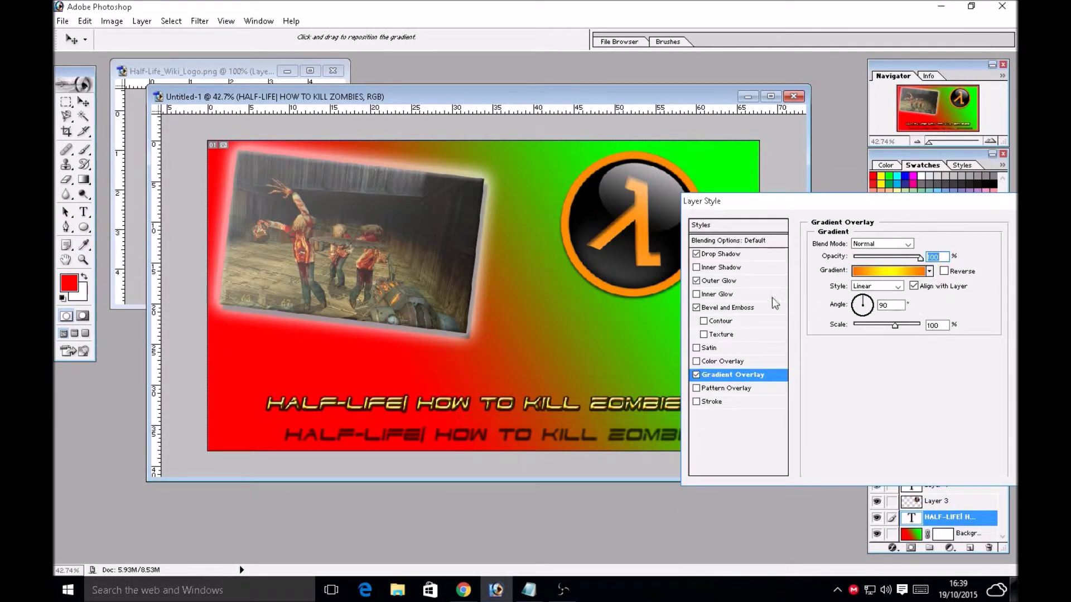
{"action": "left_click", "coordinate": [696, 254]}
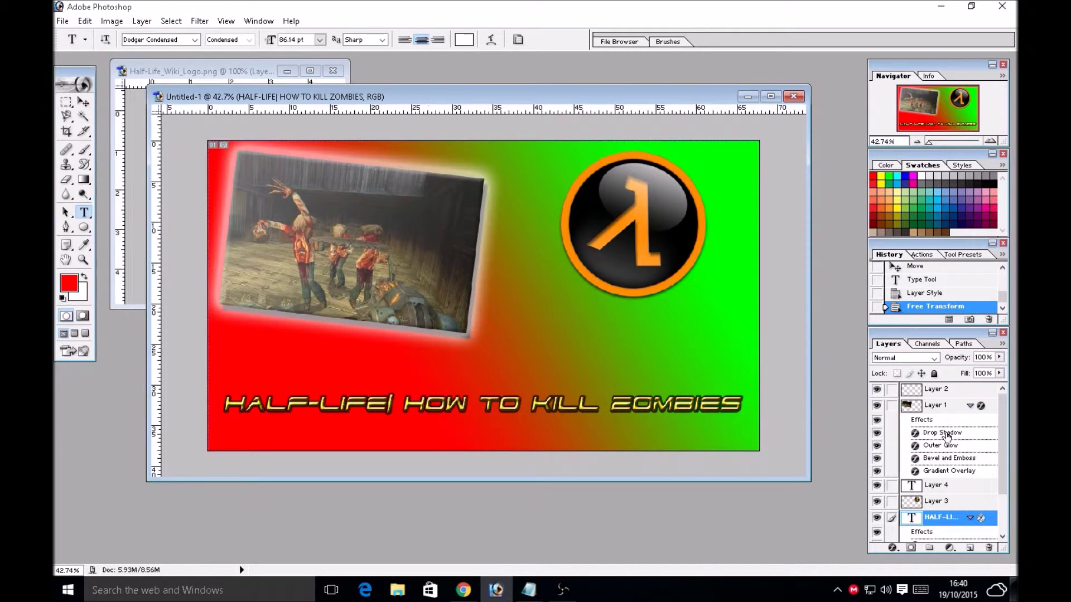
- Try rotating the zombie screenshot about 17 degrees counter-clockwise, and undo the rotation
{"action": "left_click", "coordinate": [925, 406]}
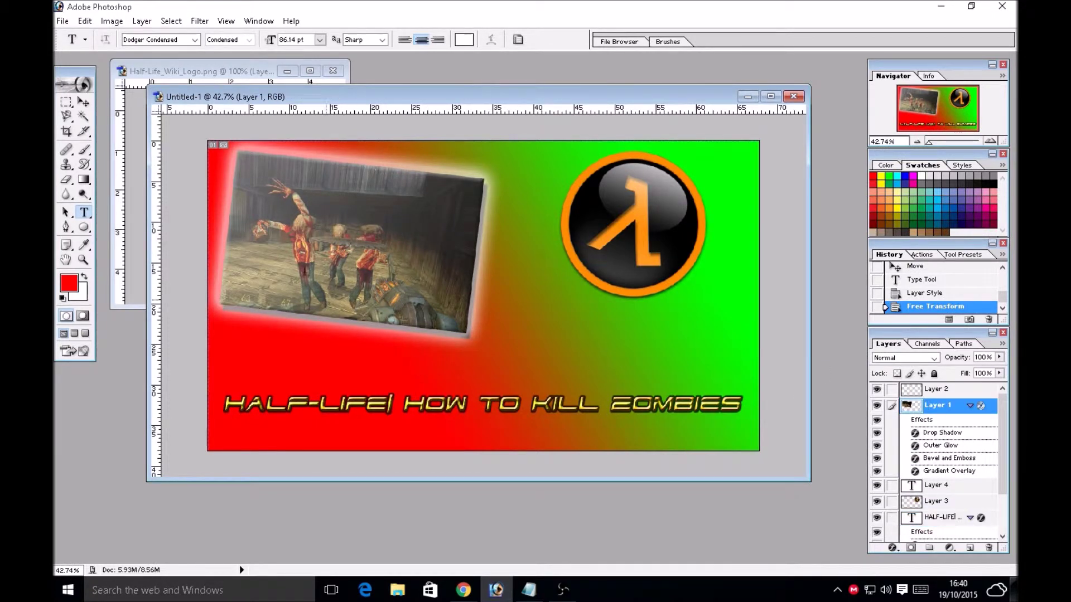
{"action": "left_click", "coordinate": [80, 100]}
{"action": "key", "text": "ctrl+t"}
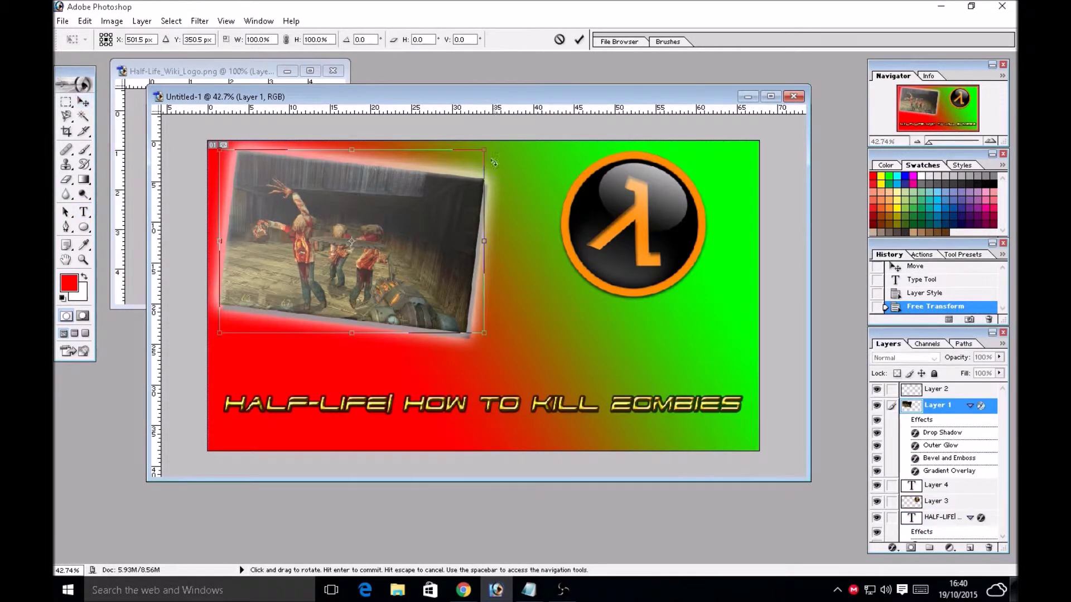
{"action": "left_click_drag", "start_coordinate": [504, 155], "coordinate": [463, 115]}
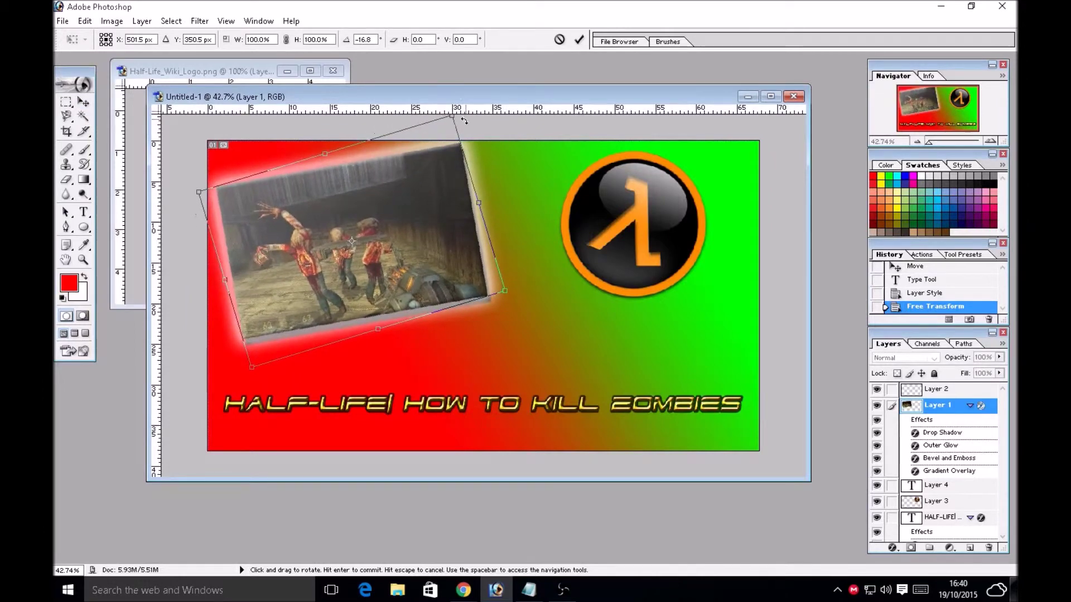
{"action": "key", "text": "ctrl+z"}
- Move the zombie screenshot to the right half of the canvas and the lambda logo to its upper-left area
{"action": "left_click_drag", "start_coordinate": [419, 240], "coordinate": [646, 258]}
{"action": "scroll", "coordinate": [959, 506], "scroll_direction": "up", "scroll_amount": 2}
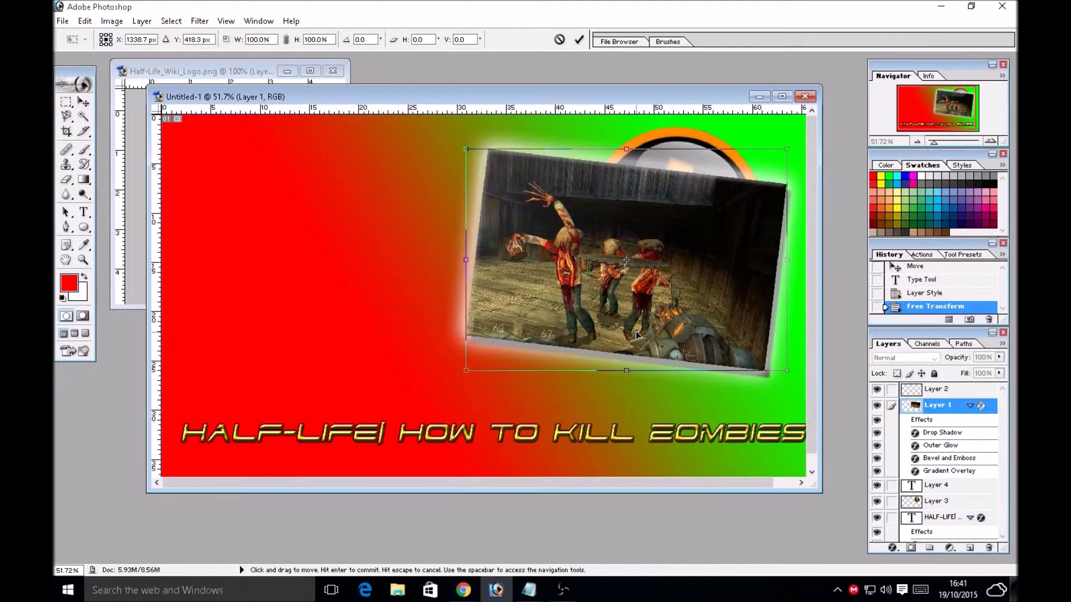
{"action": "scroll", "coordinate": [640, 336], "scroll_direction": "right", "scroll_amount": 2}
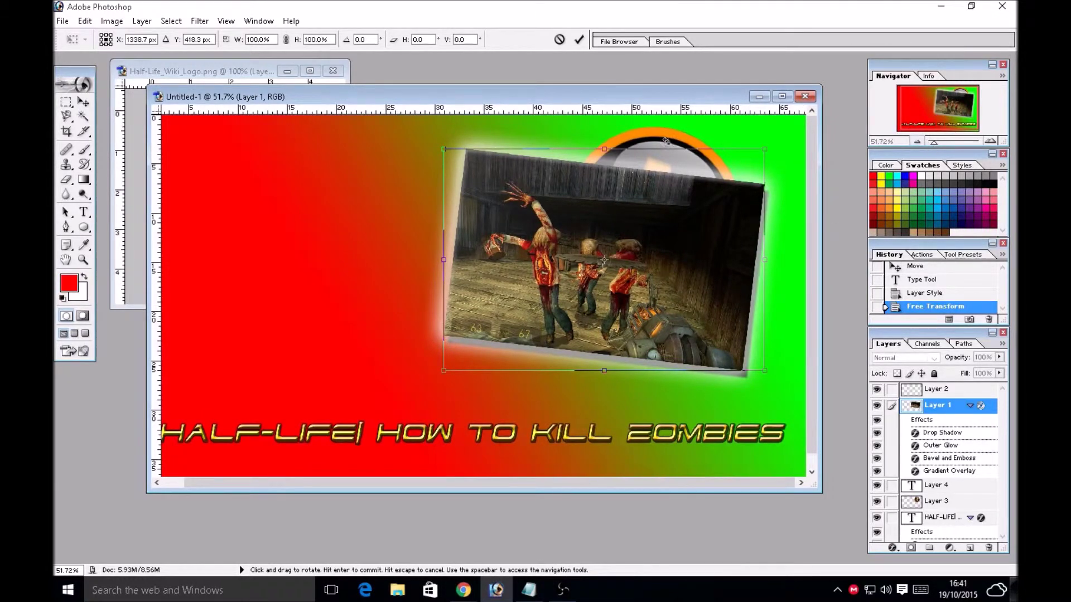
{"action": "left_click", "coordinate": [84, 100]}
{"action": "left_click", "coordinate": [478, 218]}
{"action": "left_click_drag", "start_coordinate": [933, 143], "coordinate": [920, 144]}
{"action": "left_click", "coordinate": [938, 505]}
{"action": "left_click_drag", "start_coordinate": [680, 297], "coordinate": [345, 264]}
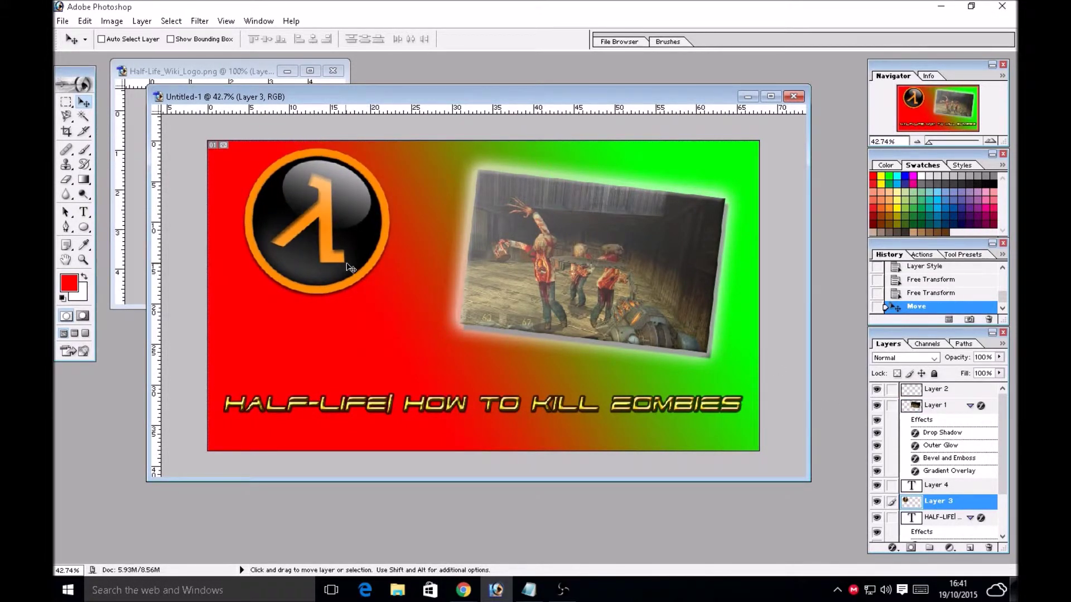
- Break the title into two lines before "HOW TO KILL ZOMBIES", left-align it and move it beneath the lambda logo
{"action": "left_click", "coordinate": [84, 212]}
{"action": "left_click", "coordinate": [402, 402]}
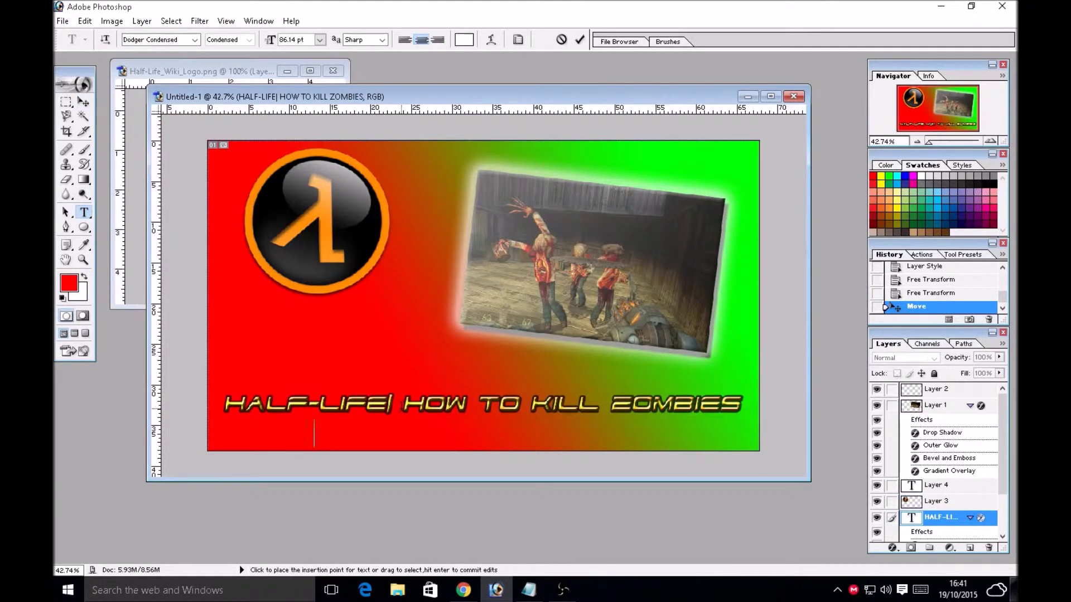
{"action": "key", "text": "Return"}
{"action": "left_click", "coordinate": [405, 40]}
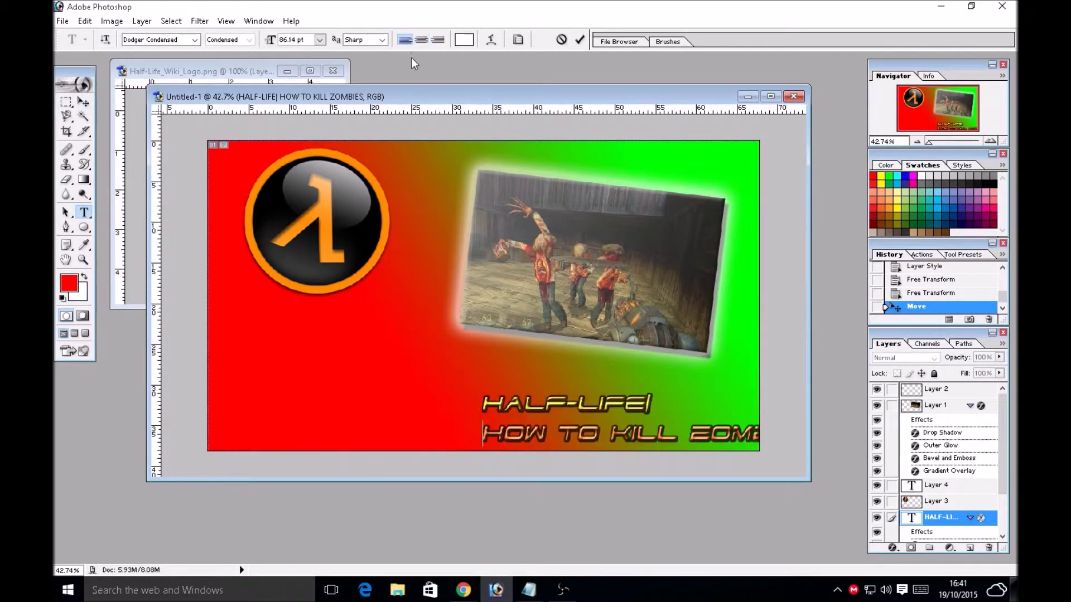
{"action": "left_click", "coordinate": [83, 102]}
{"action": "left_click_drag", "start_coordinate": [580, 446], "coordinate": [330, 369]}
- Delete "HALF-LIFE|" from the title so only "HOW TO KILL ZOMBIES" remains, and move it near the canvas's lower edge
{"action": "left_click", "coordinate": [84, 212]}
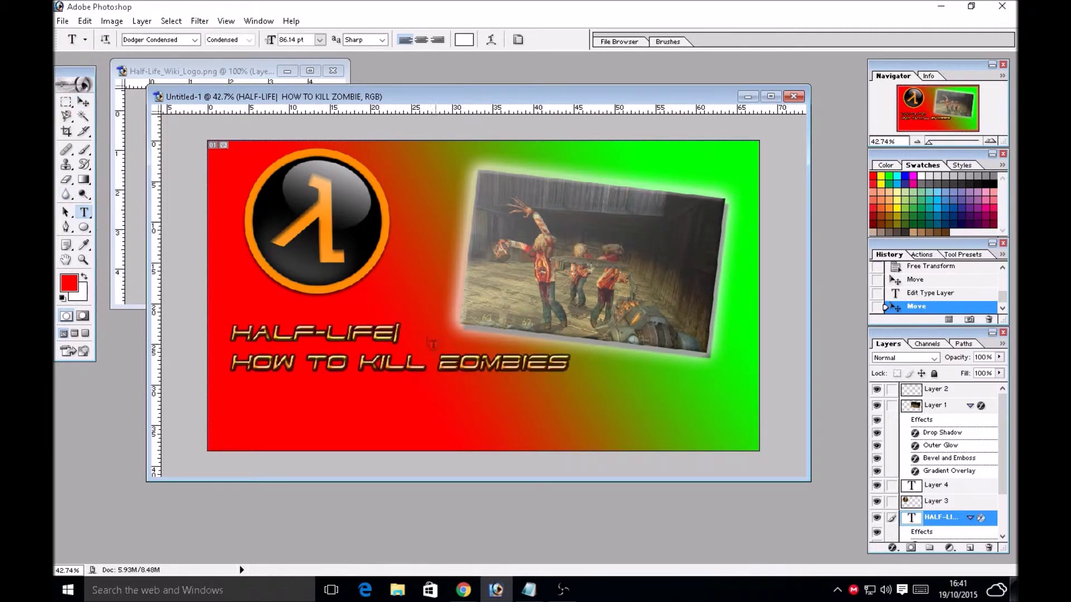
{"action": "key", "text": "Return"}
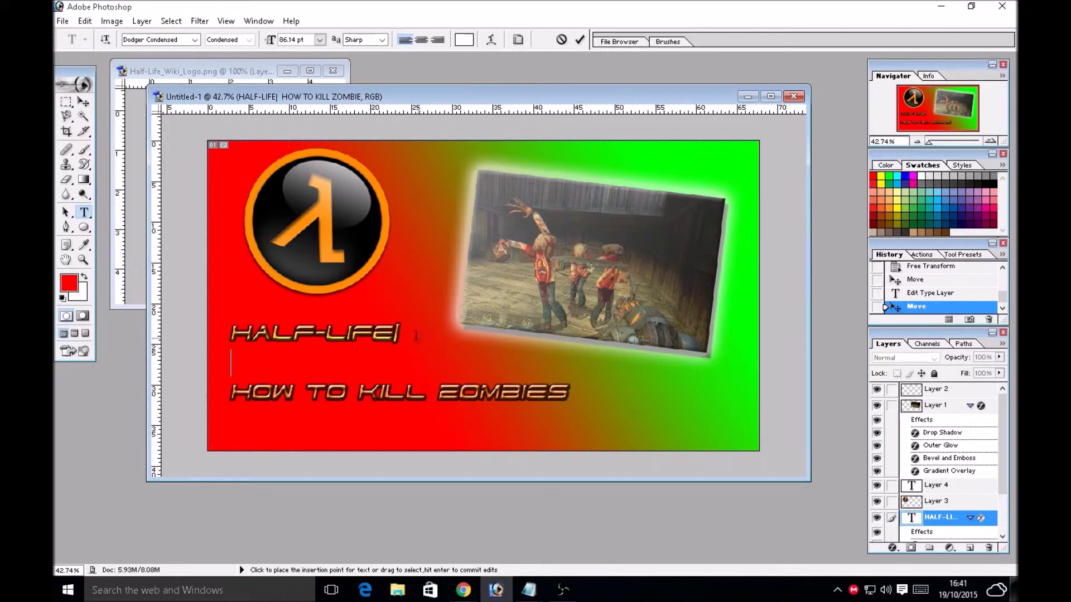
{"action": "left_click_drag", "start_coordinate": [416, 335], "coordinate": [219, 333]}
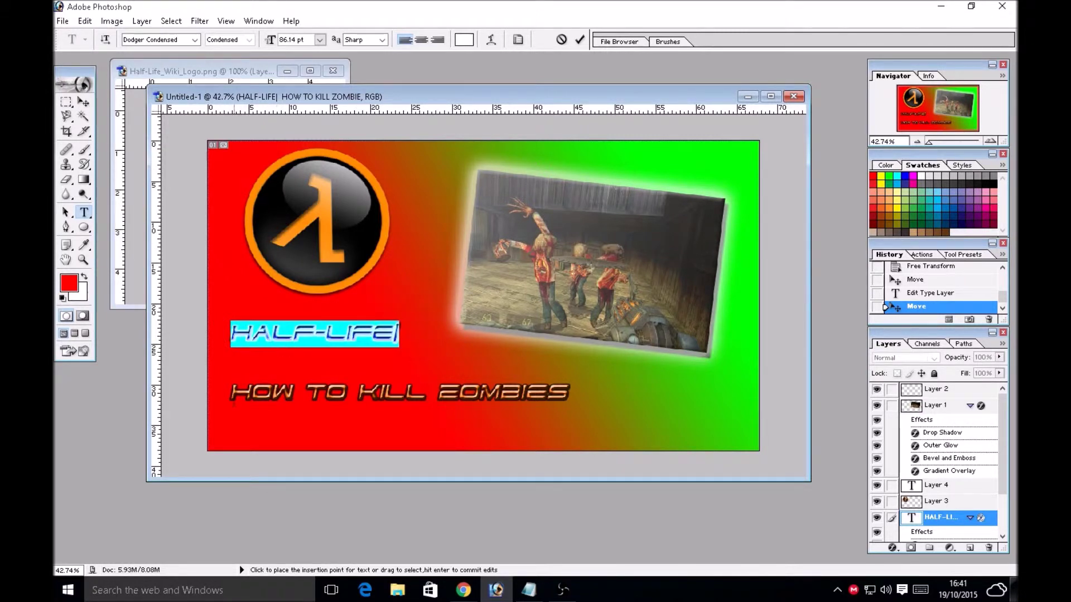
{"action": "left_click", "coordinate": [234, 398]}
{"action": "key", "text": "BackSpace"}
{"action": "key", "text": "BackSpace"}
{"action": "key", "text": "BackSpace"}
{"action": "key", "text": "BackSpace"}
{"action": "key", "text": "BackSpace"}
{"action": "key", "text": "BackSpace"}
{"action": "key", "text": "BackSpace"}
{"action": "key", "text": "BackSpace"}
{"action": "key", "text": "BackSpace"}
{"action": "key", "text": "BackSpace"}
{"action": "key", "text": "BackSpace"}
{"action": "key", "text": "BackSpace"}
{"action": "key", "text": "BackSpace"}
{"action": "key", "text": "BackSpace"}
{"action": "left_click", "coordinate": [83, 102]}
{"action": "left_click_drag", "start_coordinate": [444, 354], "coordinate": [485, 416]}
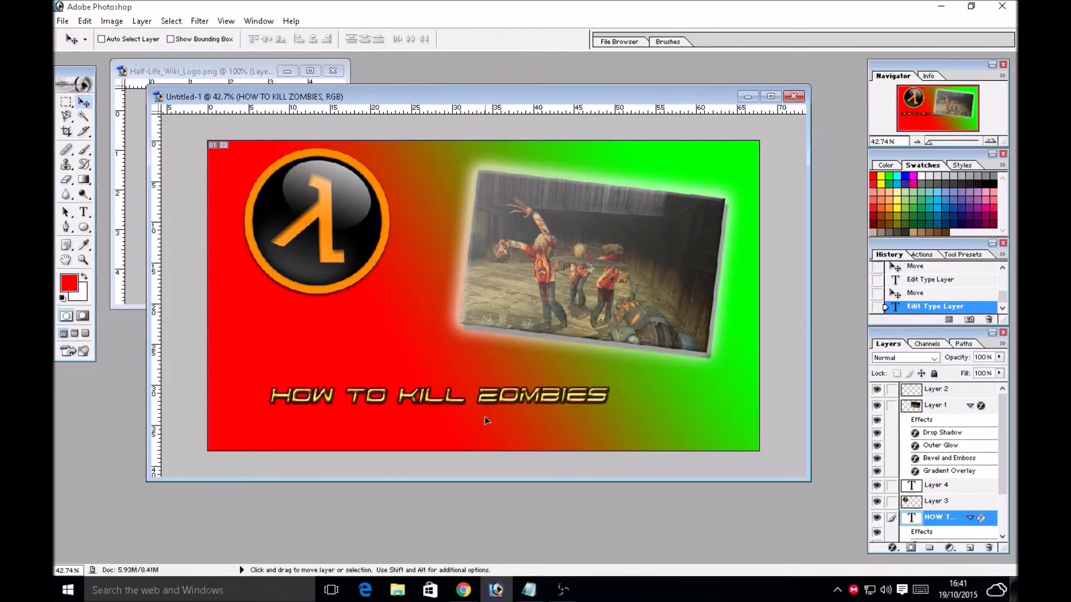
- Enlarge "HOW TO KILL ZOMBIES" to span most of the canvas width, rotate it about -3.2 degrees and nudge it down
{"action": "key", "text": "ctrl+t"}
{"action": "left_click_drag", "start_coordinate": [638, 372], "coordinate": [659, 410]}
{"action": "key", "text": "Return"}
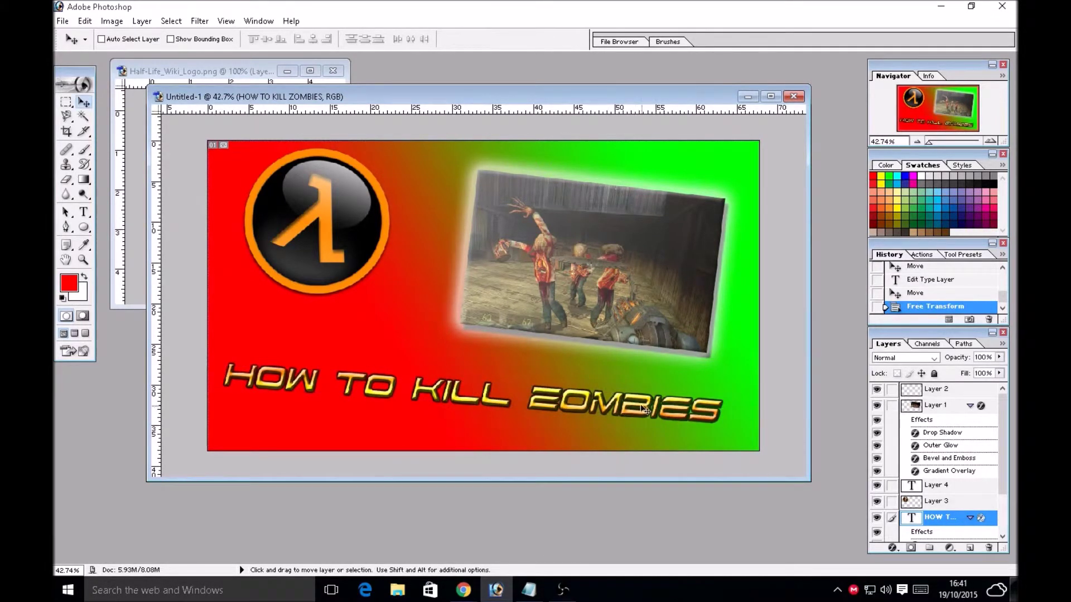
{"action": "key", "text": "ctrl+t"}
{"action": "left_click_drag", "start_coordinate": [736, 401], "coordinate": [735, 387]}
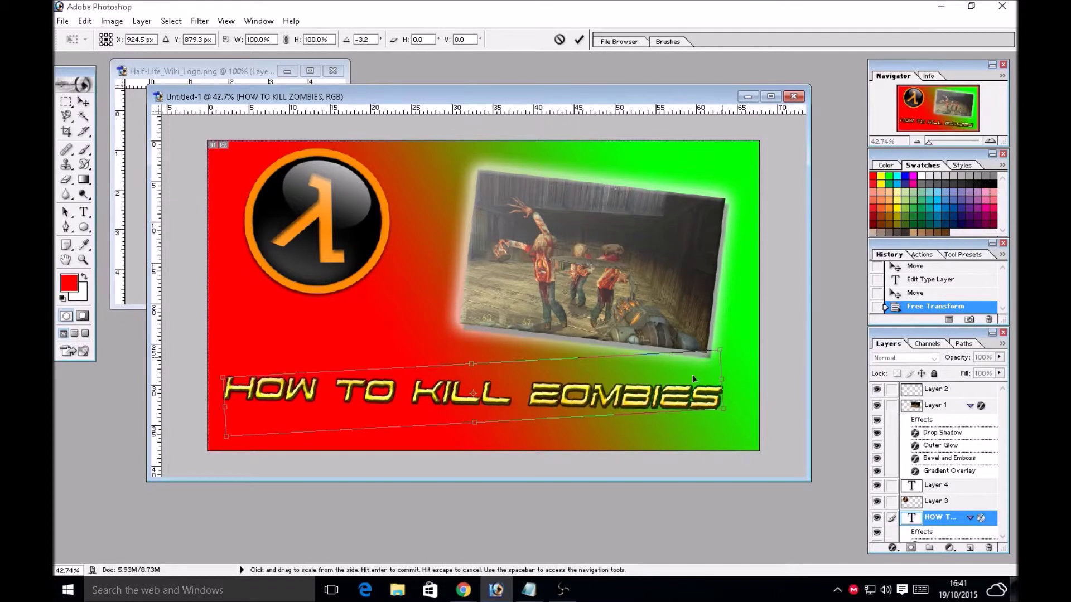
{"action": "left_click_drag", "start_coordinate": [666, 391], "coordinate": [671, 406]}
{"action": "key", "text": "Return"}
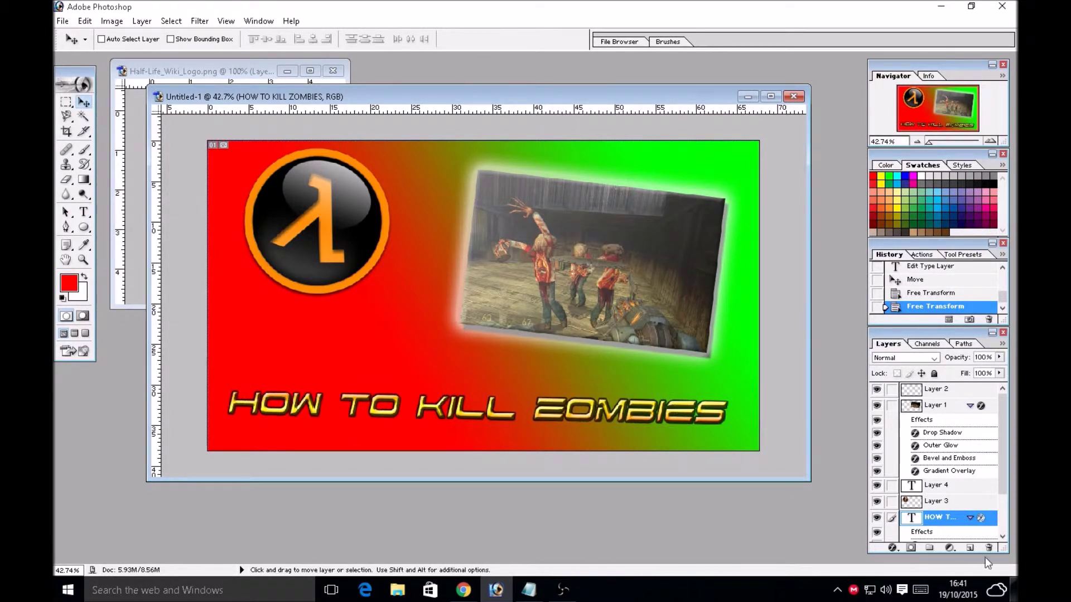
{"action": "left_click", "coordinate": [930, 549]}
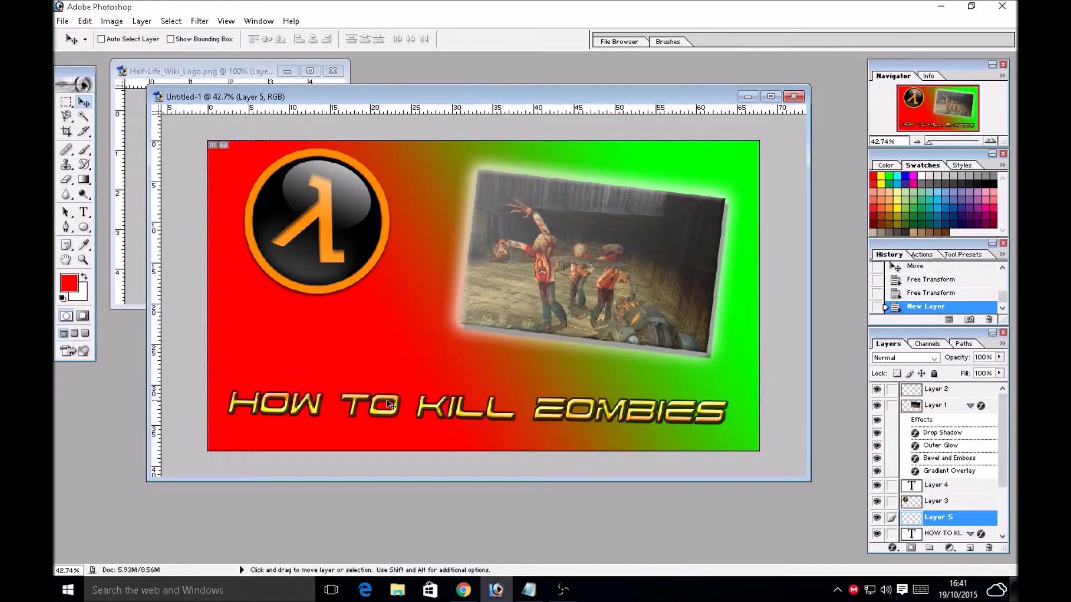
{"action": "left_click", "coordinate": [990, 549]}
{"action": "left_click", "coordinate": [476, 218]}
- Duplicate the "HOW TO KILL ZOMBIES" layer, move the copy above the original and change its text to "HALF-LIFE"
{"action": "key", "text": "ctrl+j"}
{"action": "left_click_drag", "start_coordinate": [463, 424], "coordinate": [452, 362]}
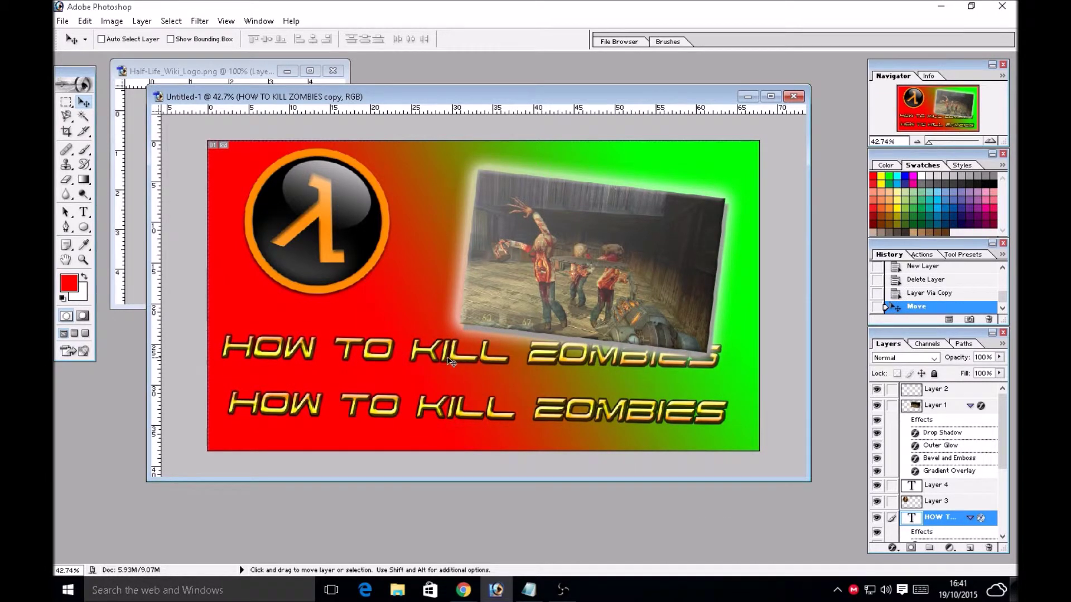
{"action": "key", "text": "t"}
{"action": "left_click_drag", "start_coordinate": [718, 356], "coordinate": [214, 327]}
{"action": "type", "text": "HALF"}
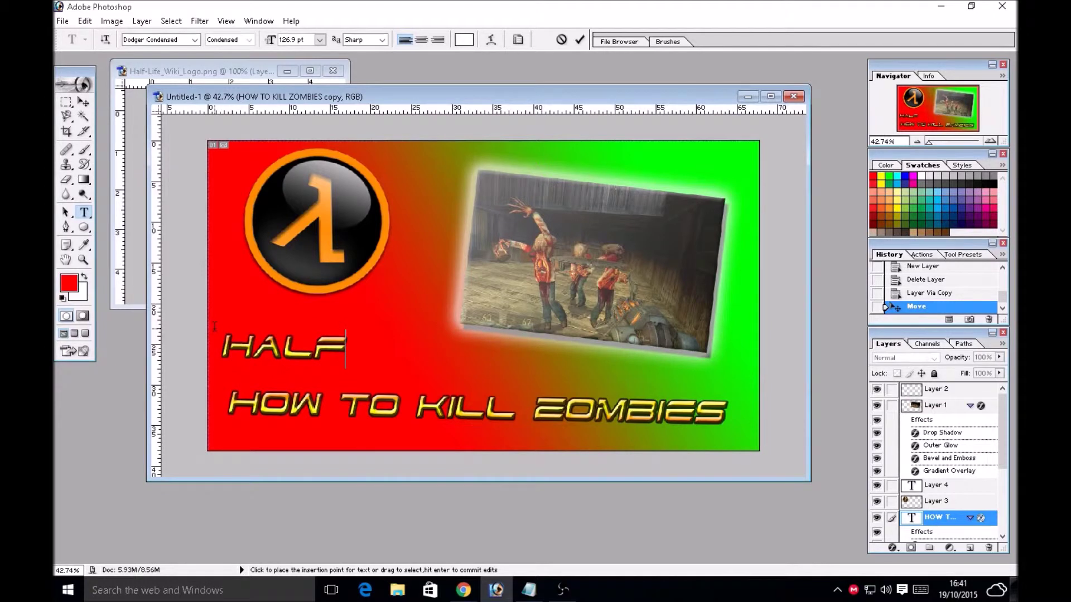
{"action": "type", "text": "-LIFE"}
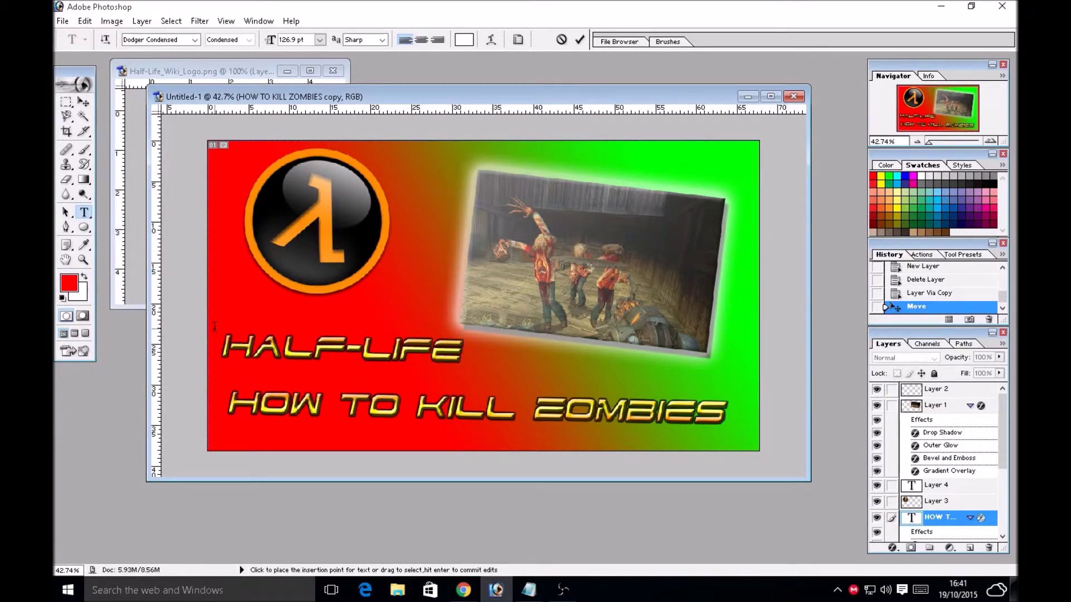
- Scale the "HALF-LIFE" text taller and narrower so it fits between the lambda logo and the lower title line
{"action": "left_click", "coordinate": [83, 103]}
{"action": "left_click_drag", "start_coordinate": [380, 346], "coordinate": [377, 328]}
{"action": "key", "text": "ctrl+t"}
{"action": "left_click_drag", "start_coordinate": [461, 335], "coordinate": [323, 310]}
{"action": "key", "text": "Return"}
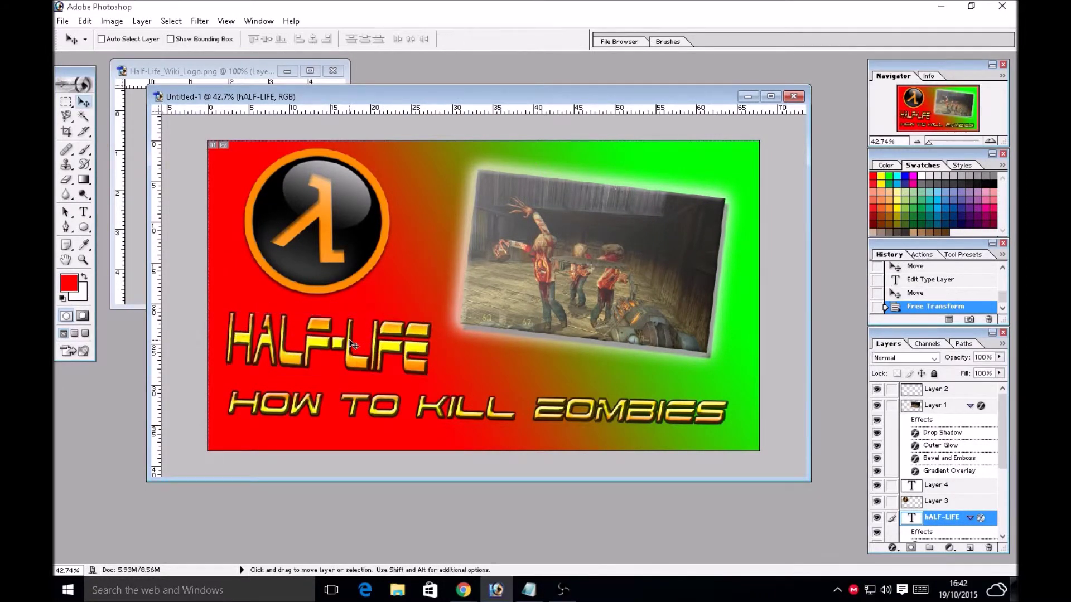
{"action": "left_click", "coordinate": [85, 213]}
{"action": "left_click_drag", "start_coordinate": [428, 351], "coordinate": [219, 284]}
{"action": "left_click", "coordinate": [464, 40]}
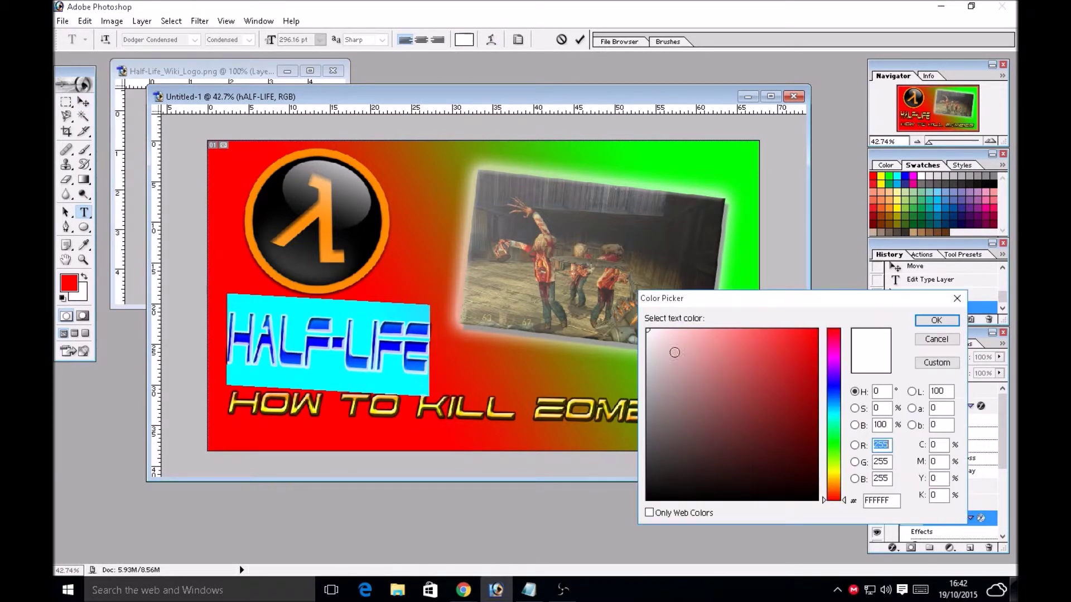
{"action": "left_click", "coordinate": [937, 319]}
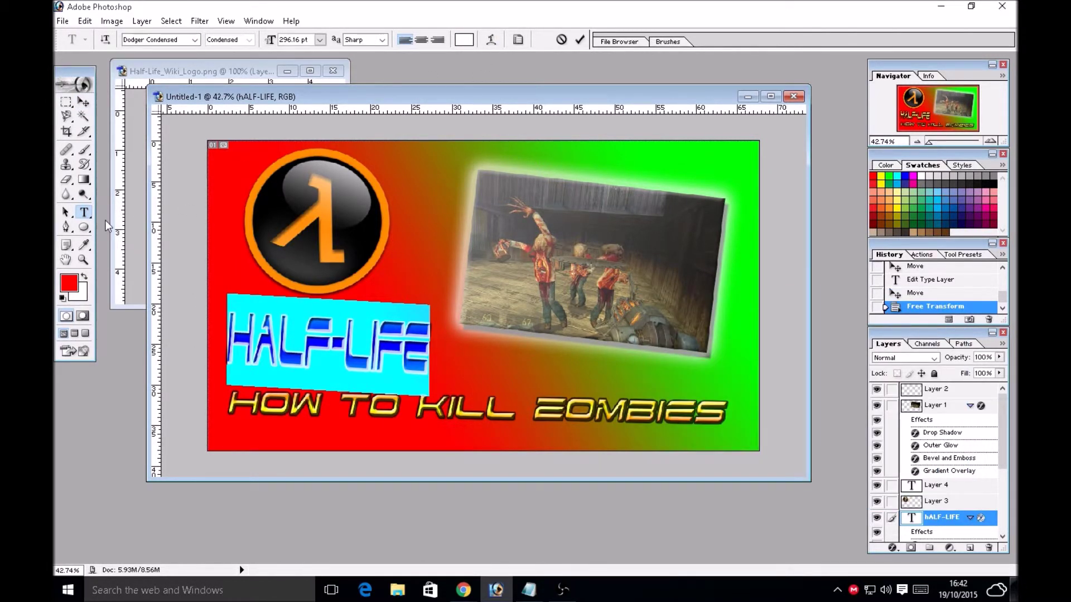
- Try the Blue, Yellow, Blue and Black, White gradient presets on "HALF-LIFE", then turn off its gradient overlay
{"action": "left_click", "coordinate": [892, 547]}
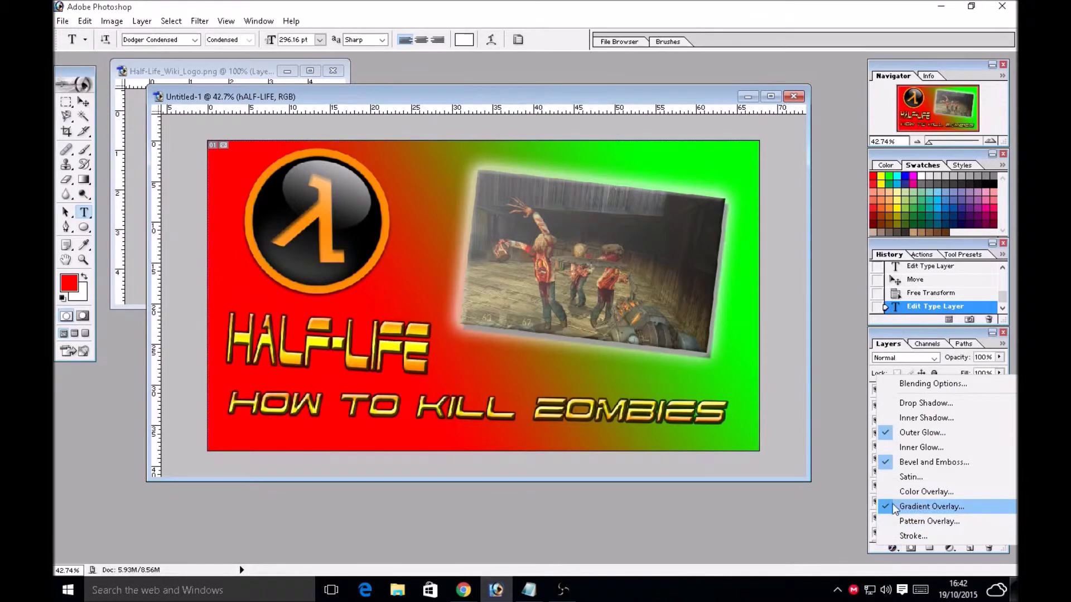
{"action": "left_click", "coordinate": [904, 505]}
{"action": "left_click", "coordinate": [786, 249]}
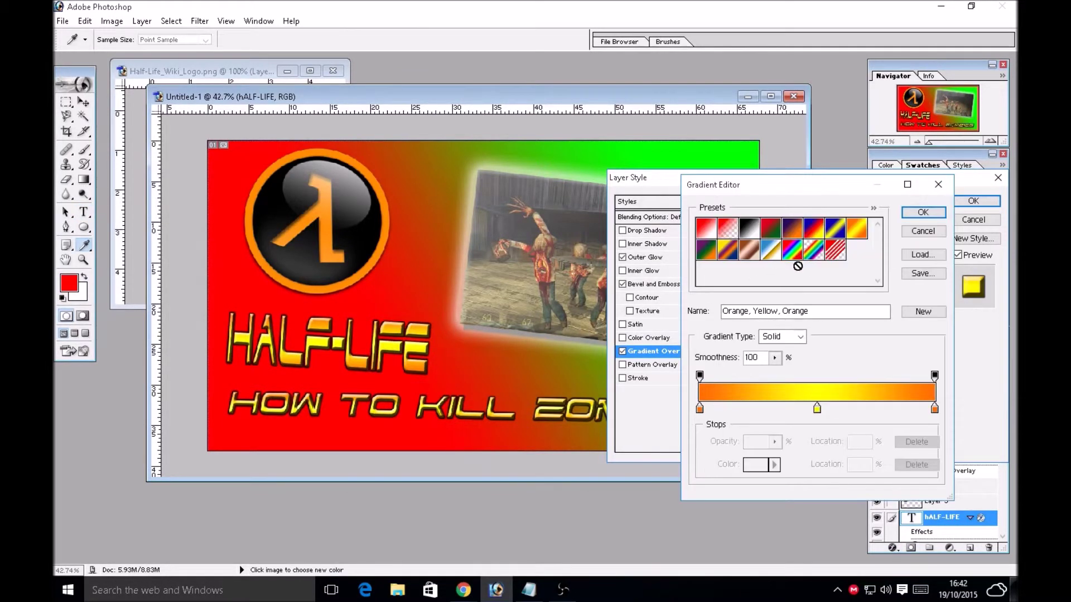
{"action": "left_click", "coordinate": [819, 228]}
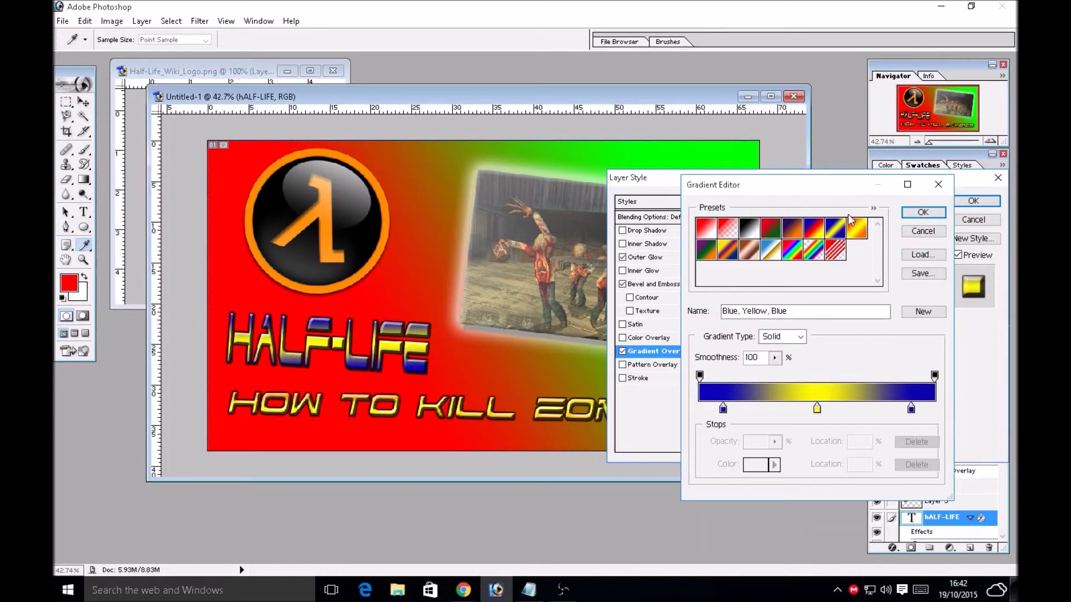
{"action": "left_click", "coordinate": [749, 234]}
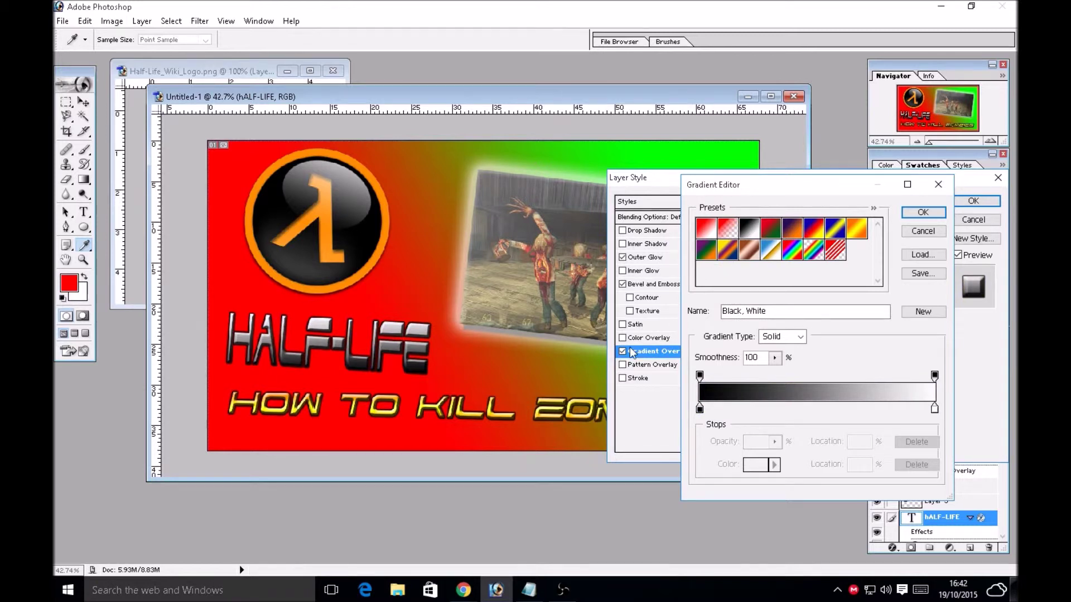
{"action": "key", "text": "Return"}
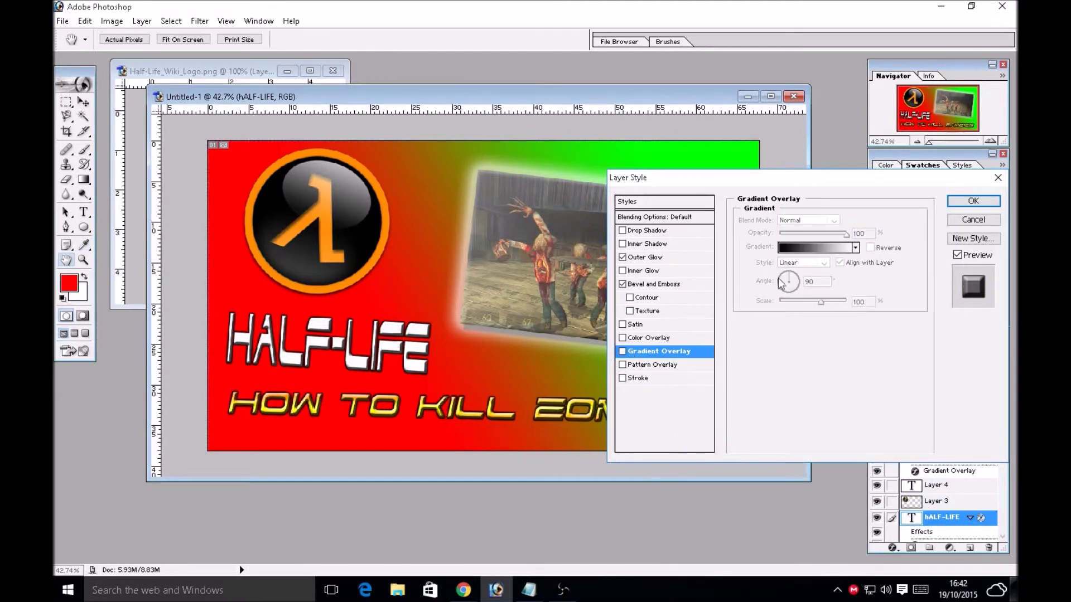
{"action": "left_click", "coordinate": [950, 202]}
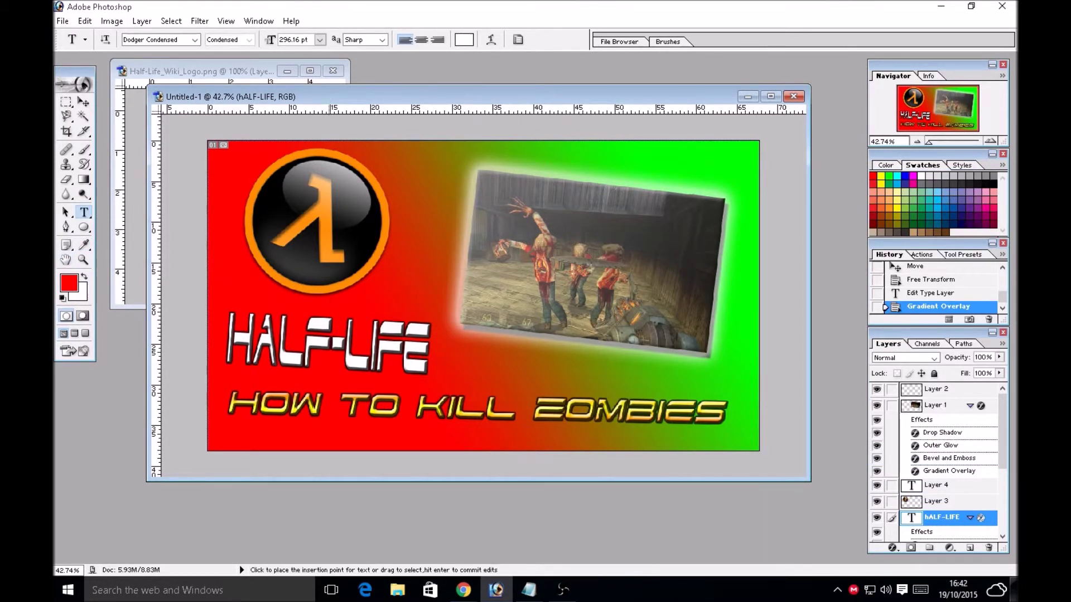
- Recolor the "HALF-LIFE" text with the orange sampled from the lambda logo's ring
{"action": "left_click_drag", "start_coordinate": [430, 357], "coordinate": [228, 346]}
{"action": "left_click", "coordinate": [459, 39]}
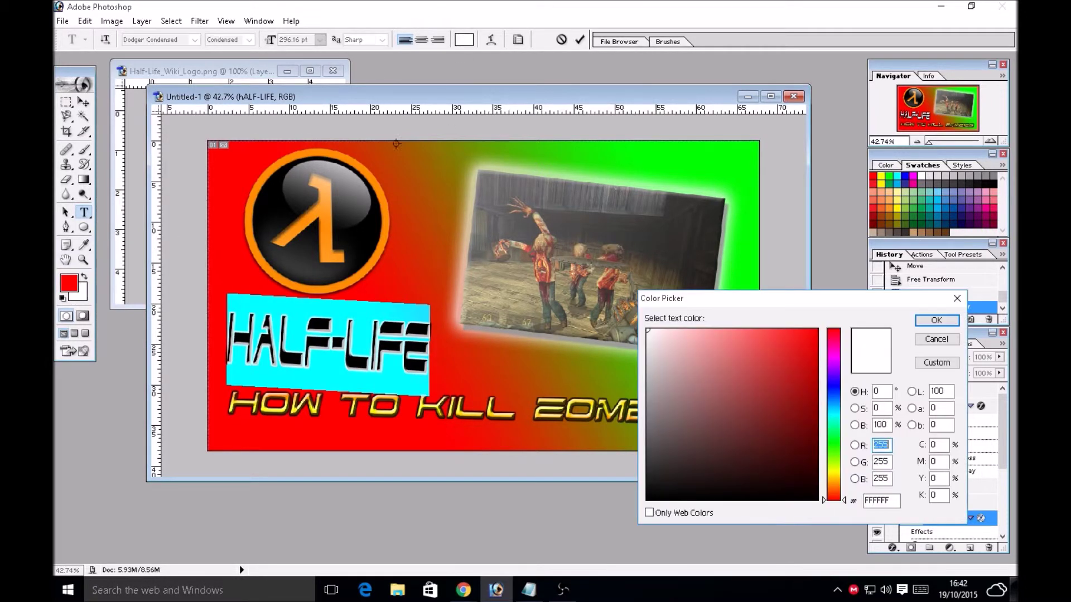
{"action": "left_click", "coordinate": [387, 231]}
{"action": "left_click", "coordinate": [936, 320]}
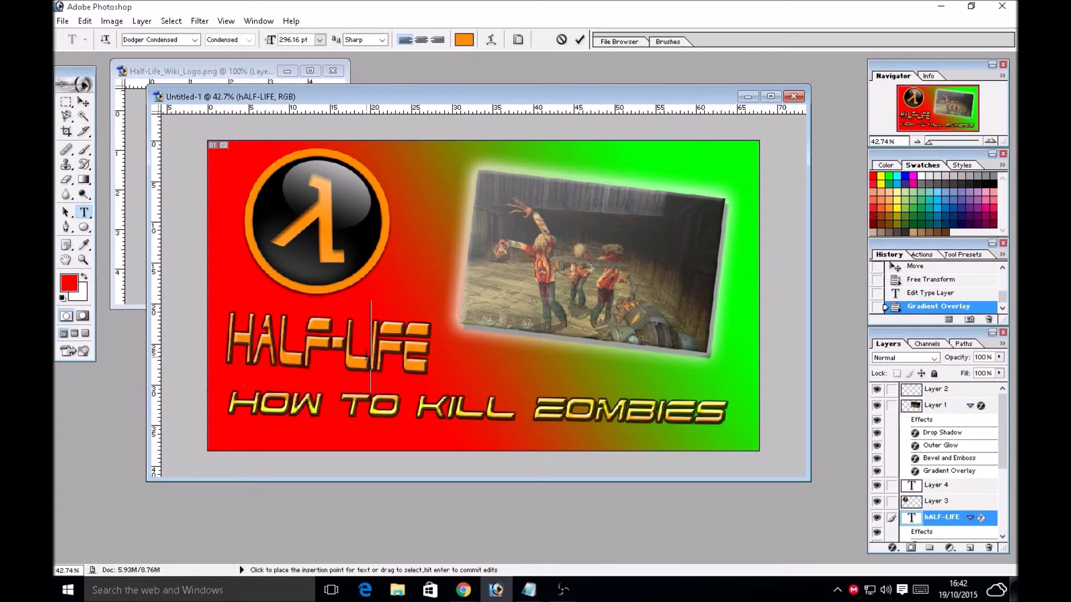
{"action": "left_click", "coordinate": [83, 102]}
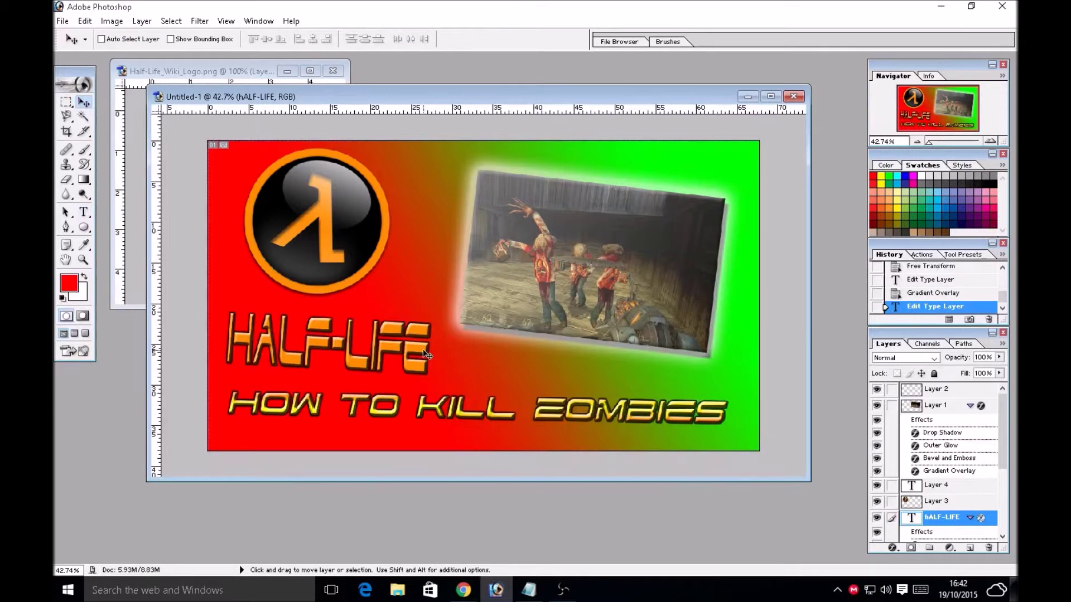
- Straighten "HALF-LIFE" by rotating it about -4.5 degrees, shrink it slightly to about 97.6% width, and fine-tune its placement under the logo
{"action": "key", "text": "ctrl+t"}
{"action": "mouse_move", "coordinate": [442, 309]}
{"action": "left_mouse_down"}
{"action": "mouse_move", "coordinate": [430, 309]}
{"action": "mouse_move", "coordinate": [438, 290]}
{"action": "mouse_move", "coordinate": [502, 324]}
{"action": "mouse_move", "coordinate": [457, 317]}
{"action": "mouse_move", "coordinate": [425, 297]}
{"action": "left_mouse_up"}
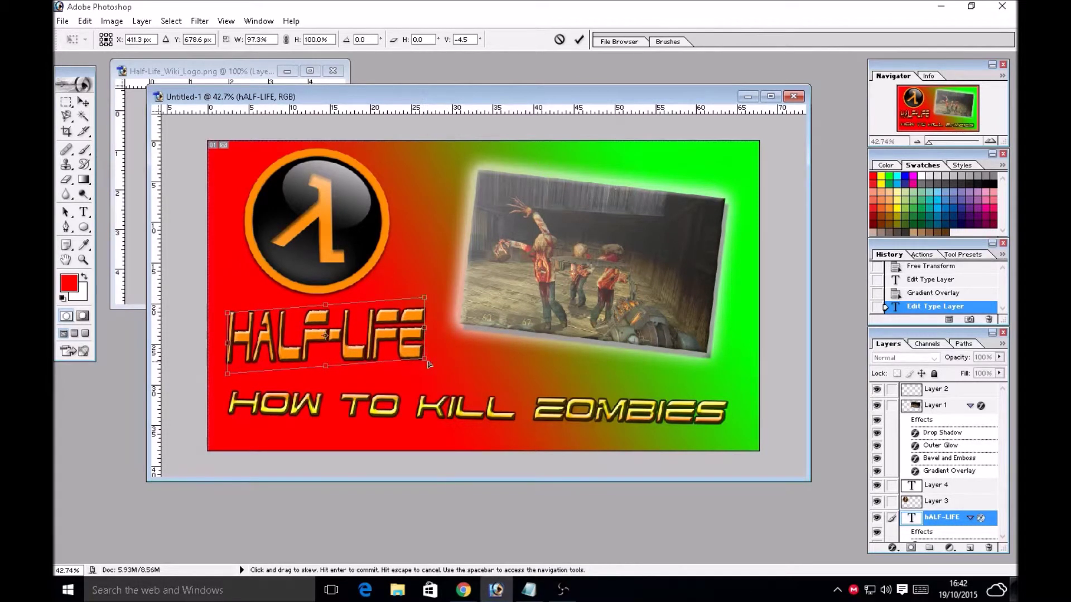
{"action": "left_click_drag", "start_coordinate": [430, 364], "coordinate": [429, 359]}
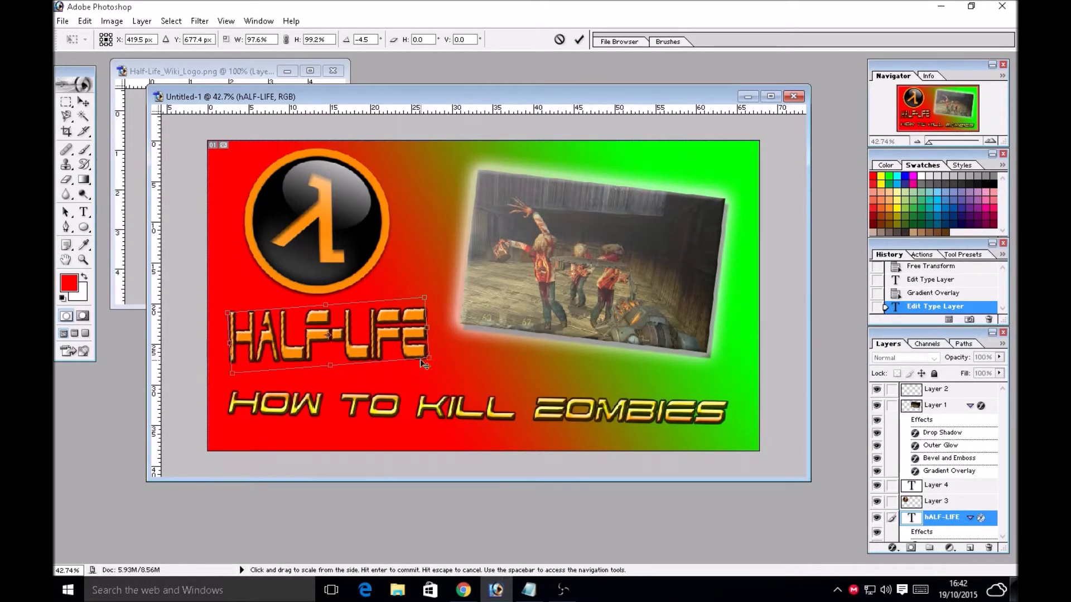
{"action": "key", "text": "Return"}
{"action": "left_click_drag", "start_coordinate": [353, 344], "coordinate": [361, 338]}
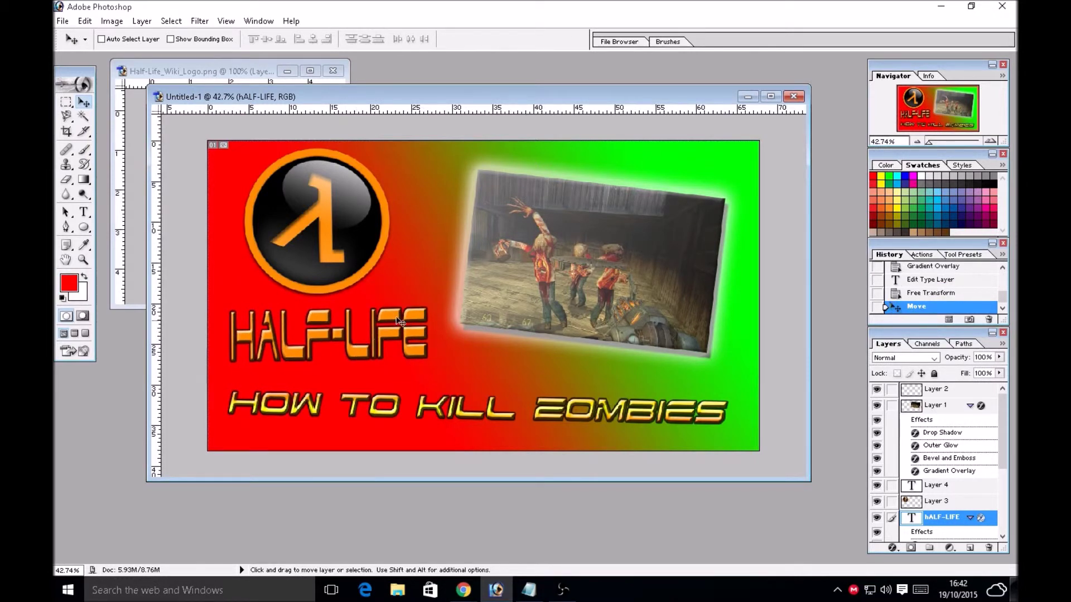
{"action": "key", "text": "ctrl+t"}
{"action": "left_click_drag", "start_coordinate": [444, 290], "coordinate": [447, 295]}
{"action": "key", "text": "Return"}
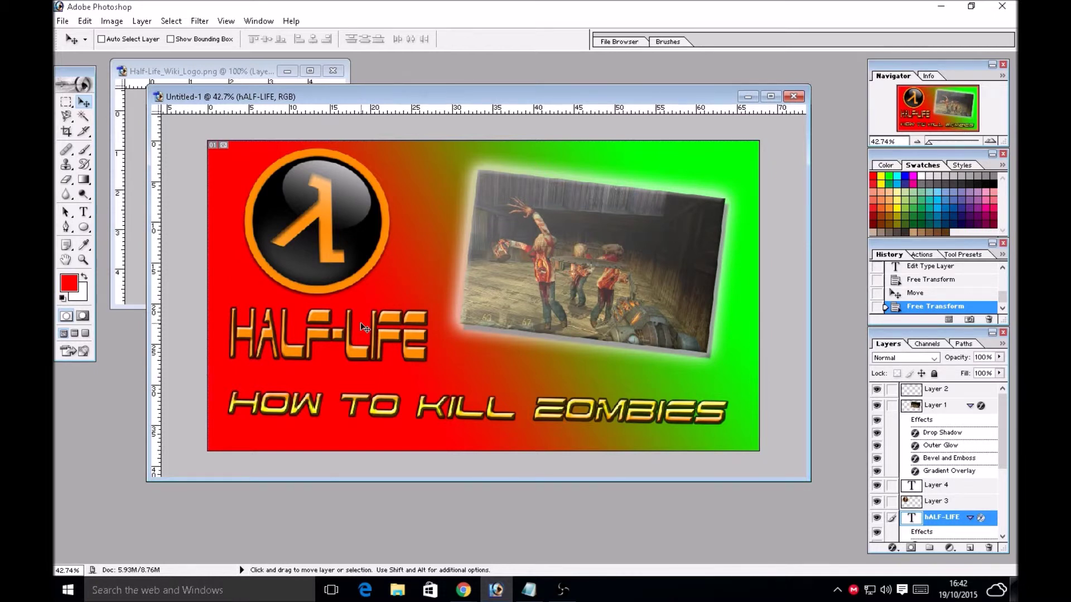
- Switch to Chrome, return to the Half life image results, and preview the strider gameplay screenshot as a possible second picture
{"action": "mouse_move", "coordinate": [463, 590]}
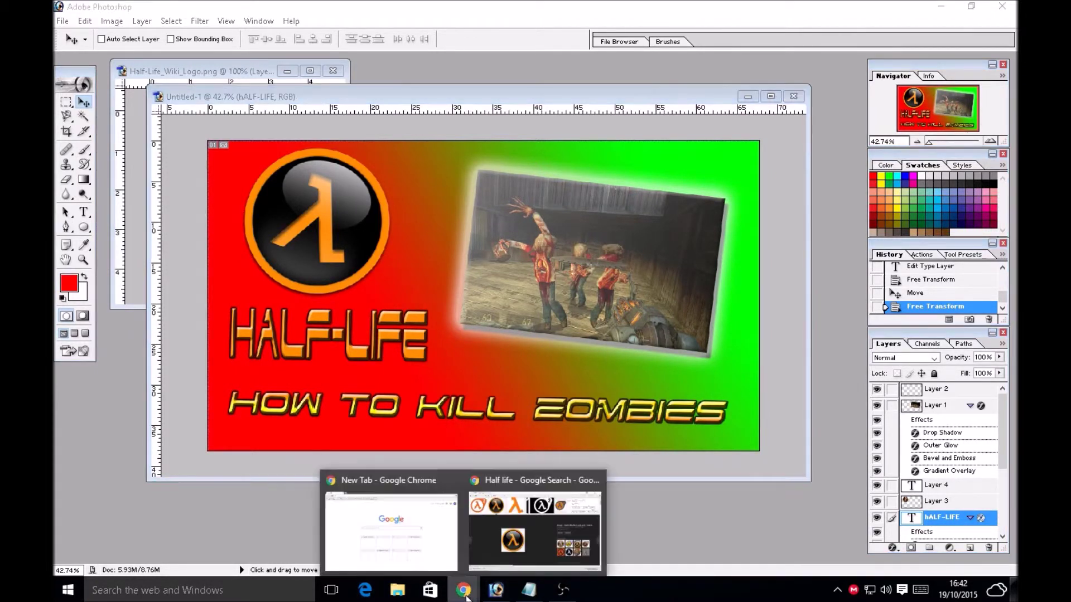
{"action": "left_click", "coordinate": [486, 499]}
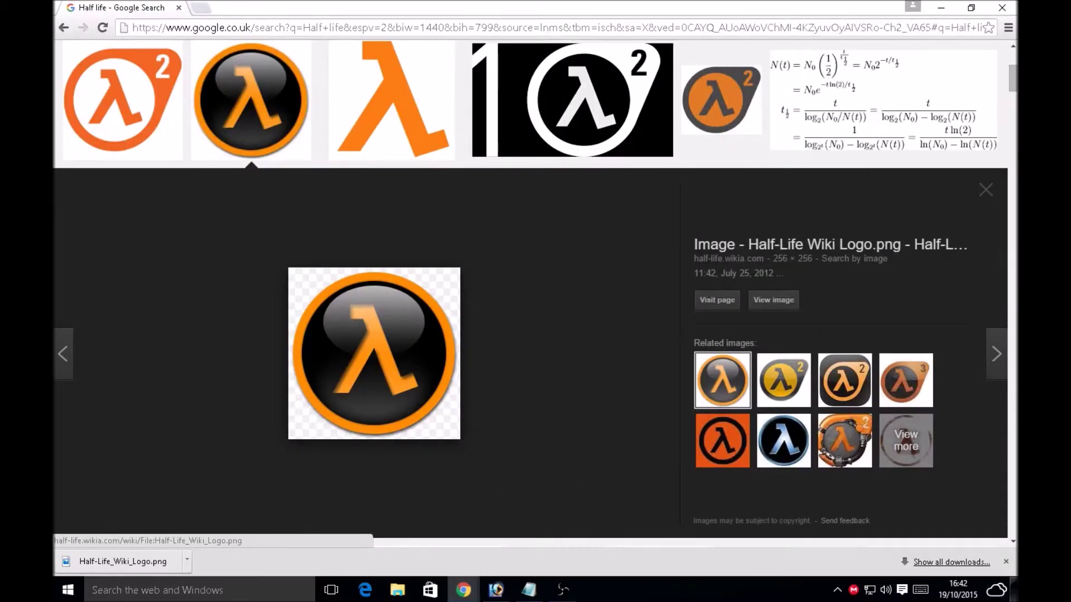
{"action": "left_click", "coordinate": [985, 191]}
{"action": "left_click", "coordinate": [65, 29]}
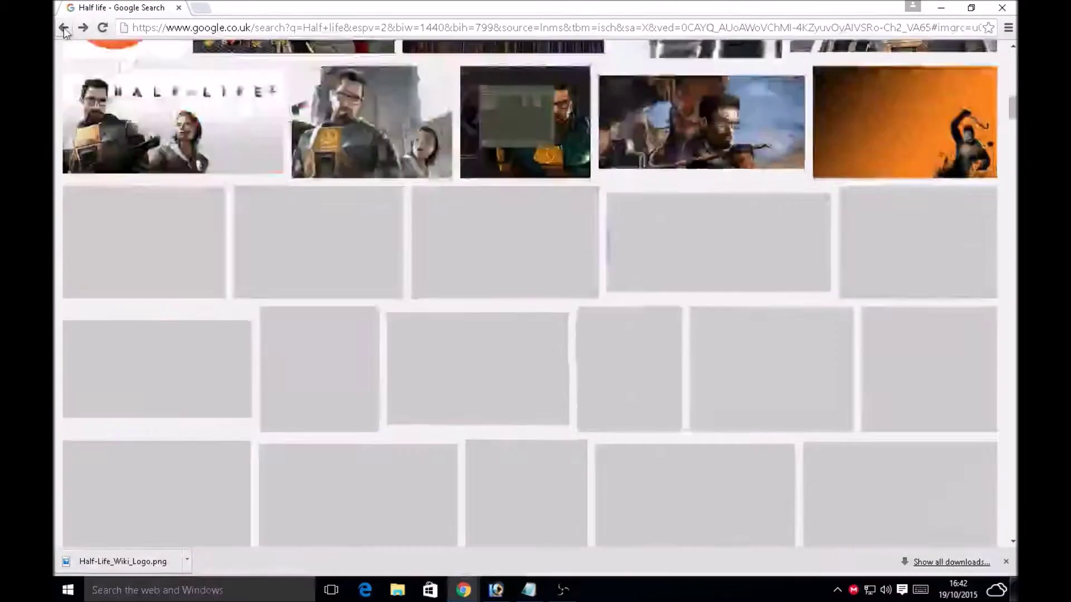
{"action": "scroll", "coordinate": [591, 310], "scroll_direction": "up", "scroll_amount": 3}
{"action": "scroll", "coordinate": [563, 318], "scroll_direction": "up", "scroll_amount": 7}
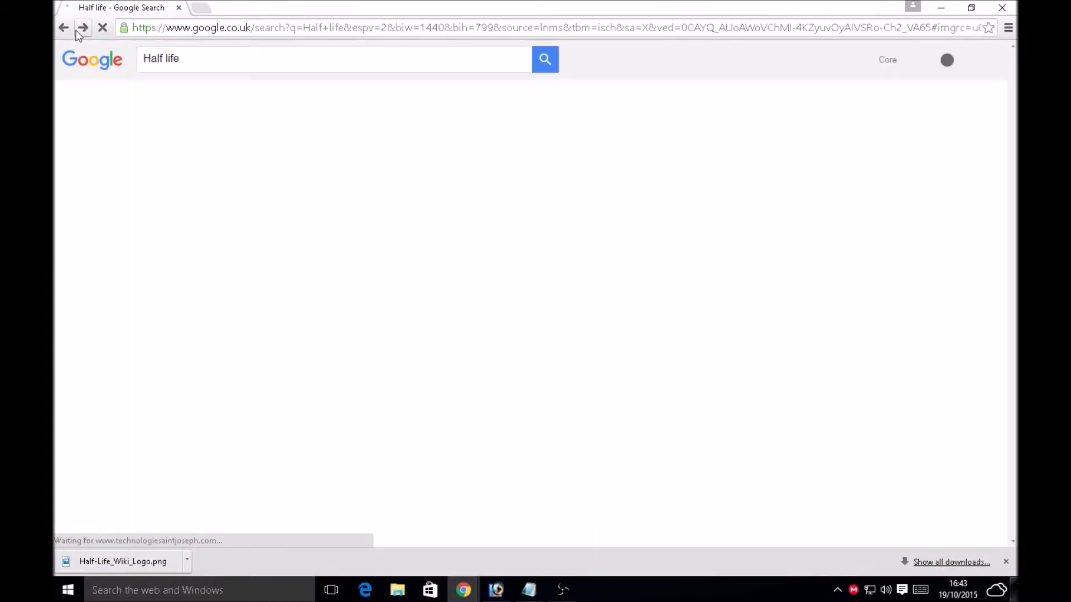
{"action": "scroll", "coordinate": [542, 321], "scroll_direction": "up", "scroll_amount": 2}
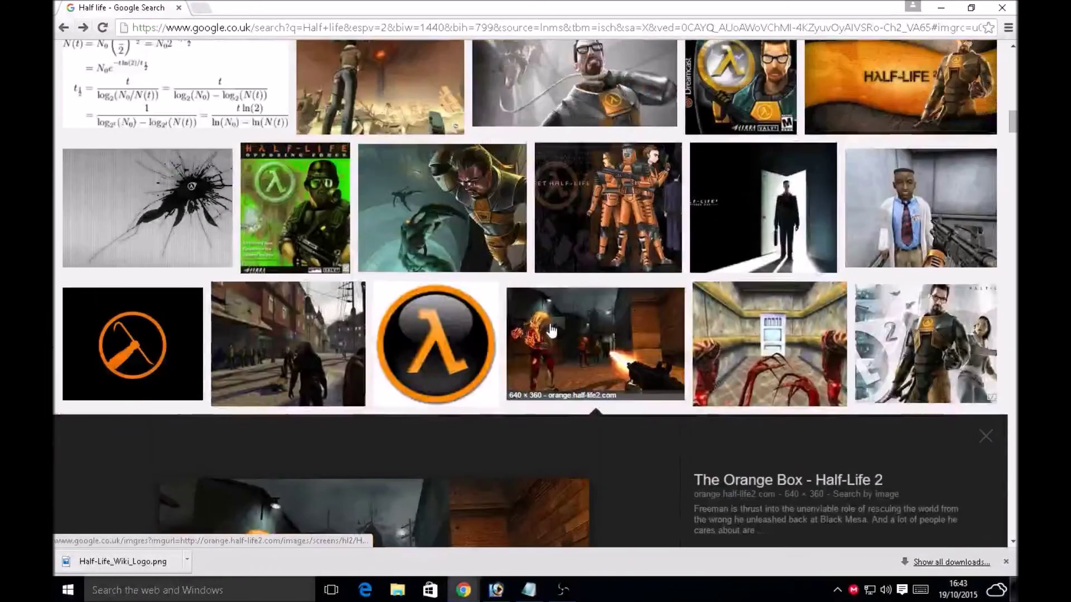
{"action": "left_click", "coordinate": [985, 442]}
{"action": "scroll", "coordinate": [976, 446], "scroll_direction": "down", "scroll_amount": 5}
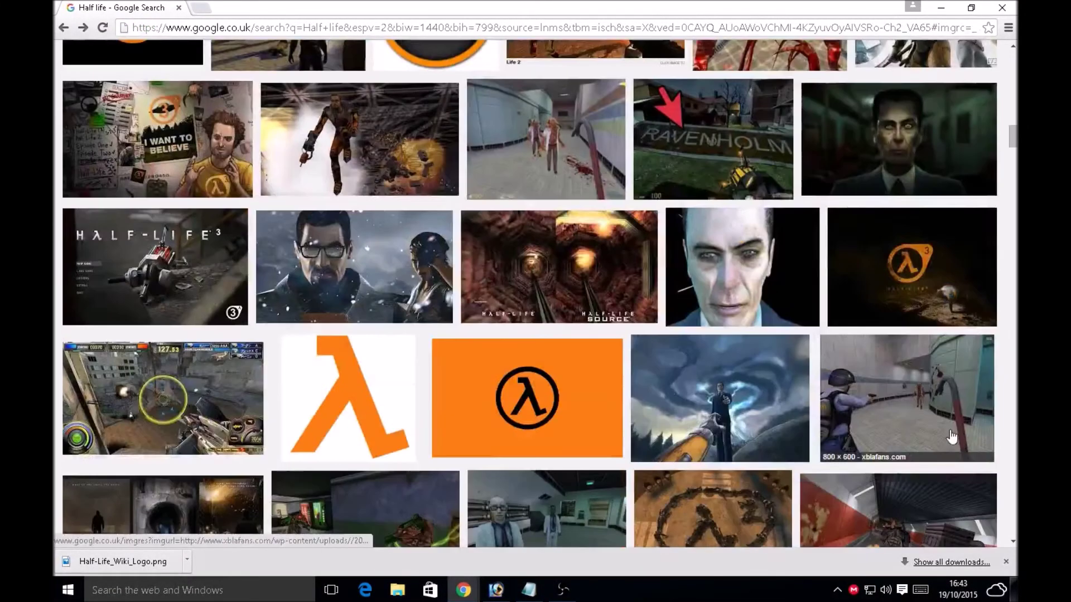
{"action": "scroll", "coordinate": [419, 275], "scroll_direction": "down", "scroll_amount": 3}
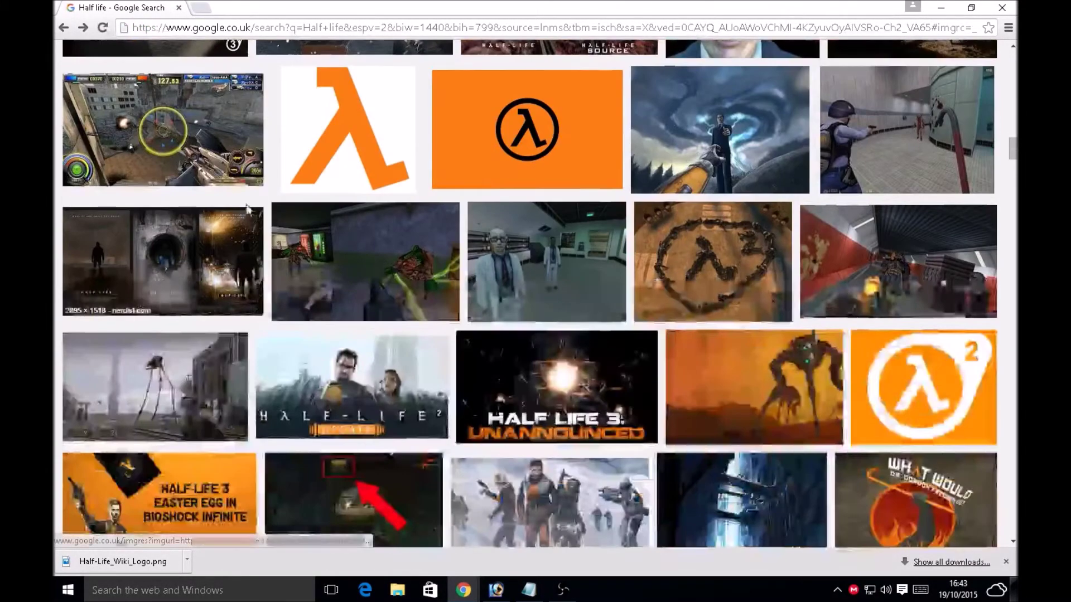
{"action": "scroll", "coordinate": [420, 274], "scroll_direction": "down", "scroll_amount": 3}
{"action": "left_click", "coordinate": [217, 198]}
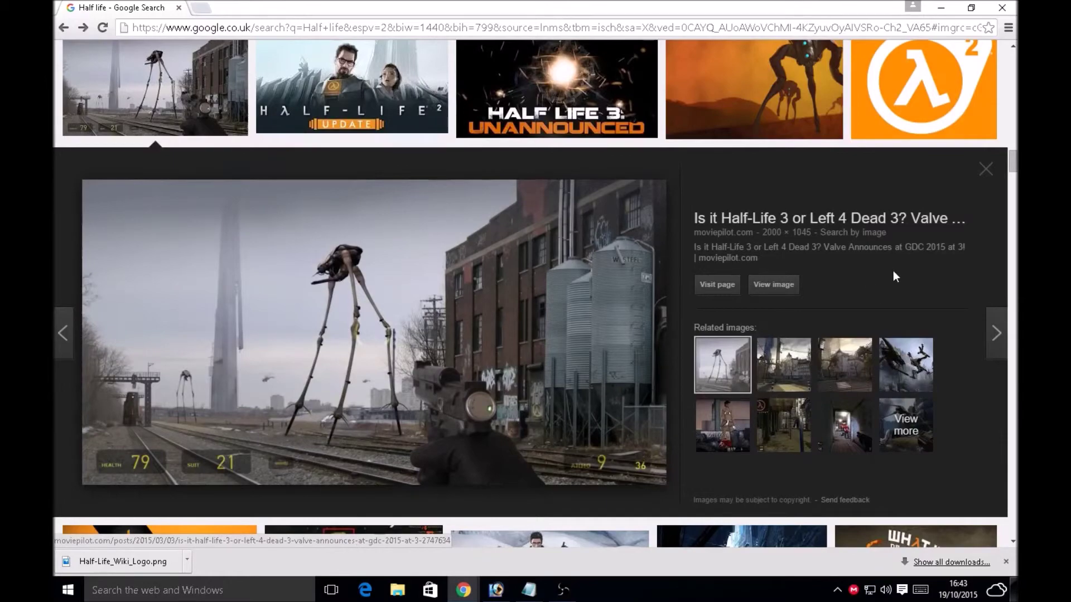
- Browse other Half life image results for a second picture and preview the Alyx Vance wallpaper
{"action": "scroll", "coordinate": [893, 273], "scroll_direction": "up", "scroll_amount": 5}
{"action": "scroll", "coordinate": [875, 358], "scroll_direction": "up", "scroll_amount": 15}
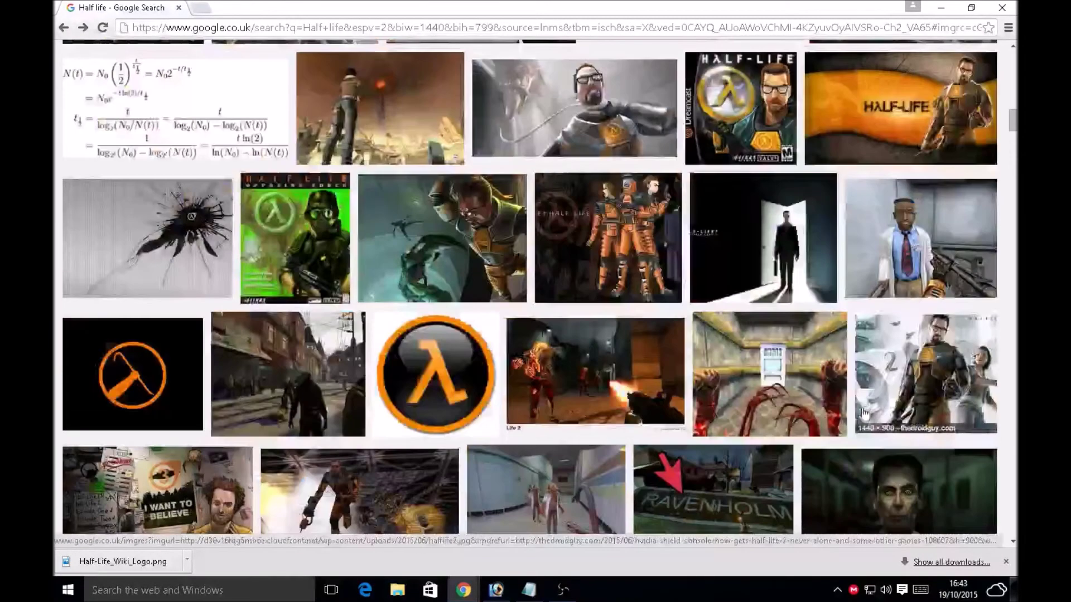
{"action": "scroll", "coordinate": [861, 415], "scroll_direction": "up", "scroll_amount": 12}
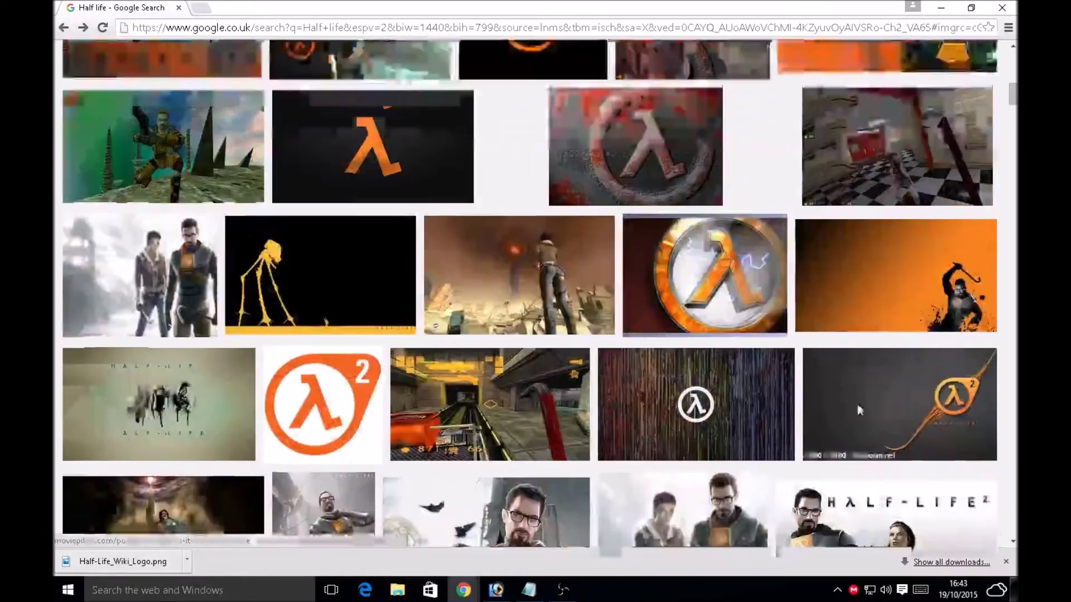
{"action": "scroll", "coordinate": [857, 409], "scroll_direction": "down", "scroll_amount": 10}
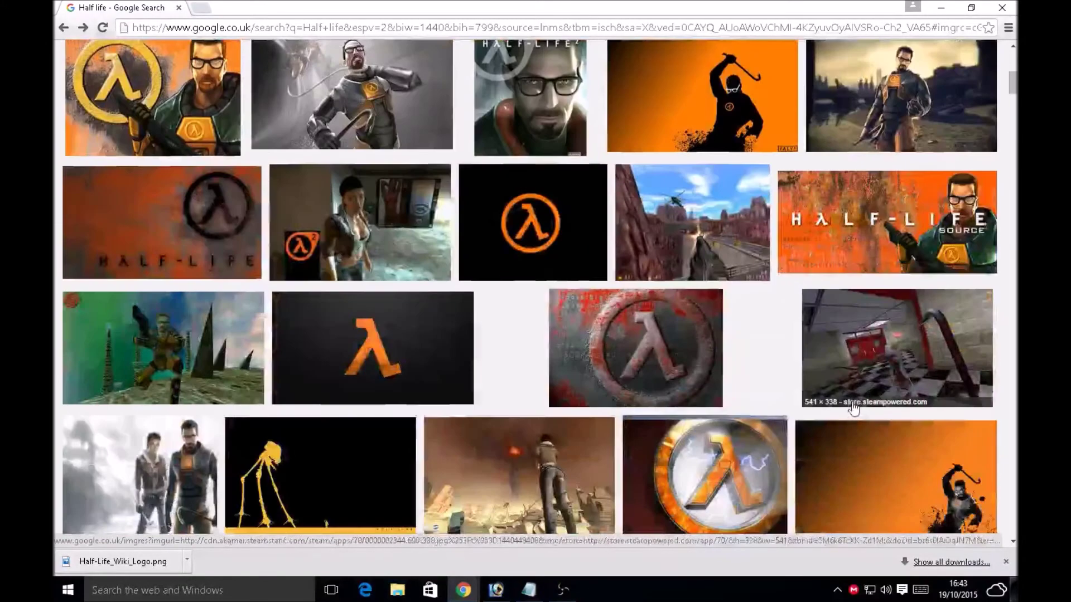
{"action": "left_click", "coordinate": [483, 322]}
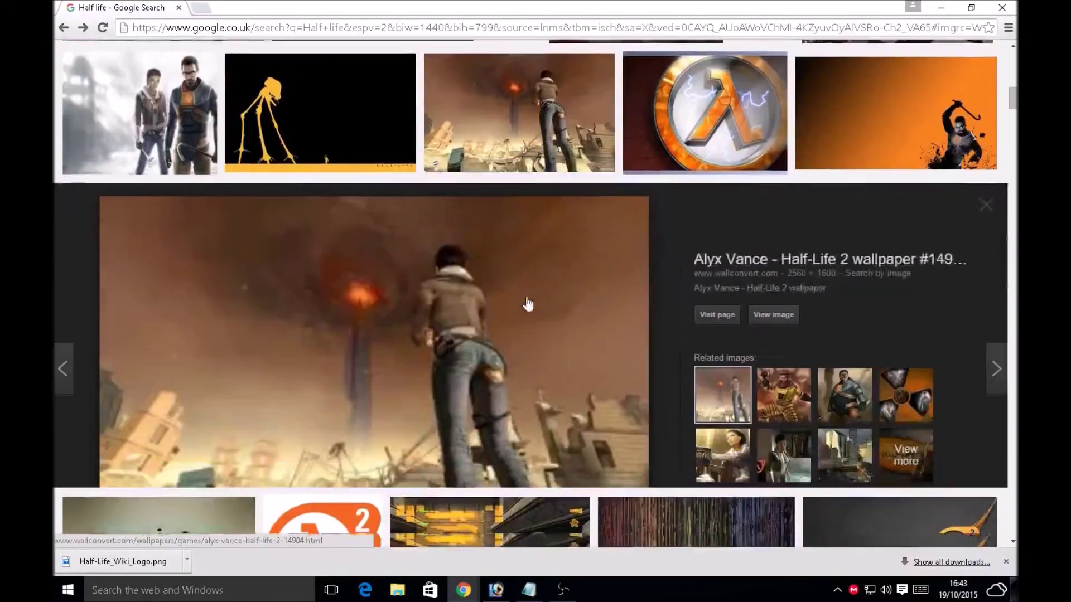
{"action": "left_click", "coordinate": [986, 169]}
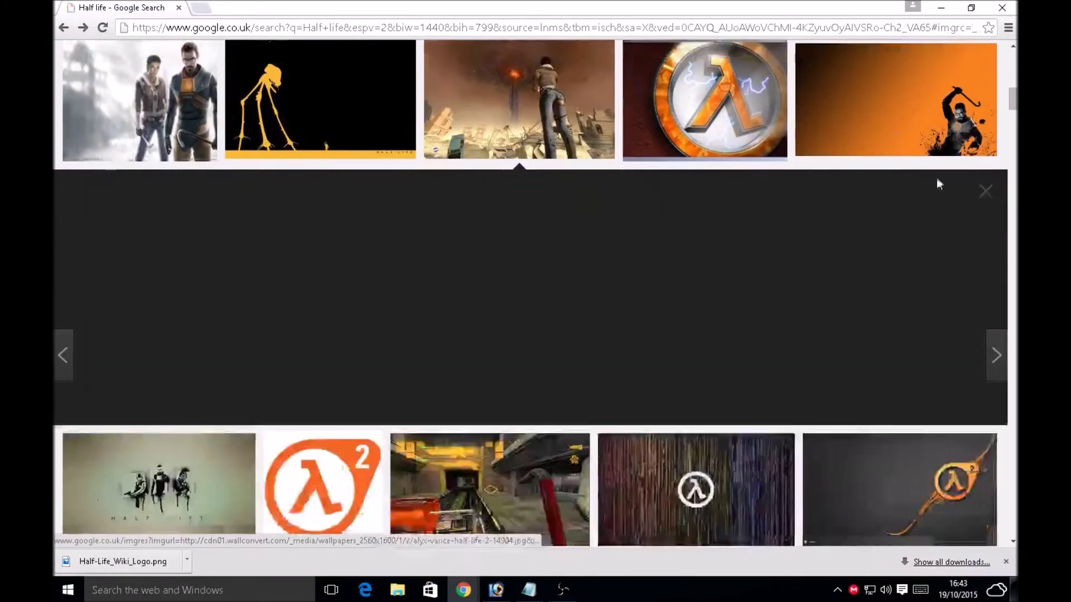
{"action": "scroll", "coordinate": [506, 256], "scroll_direction": "up", "scroll_amount": 6}
{"action": "scroll", "coordinate": [506, 257], "scroll_direction": "down", "scroll_amount": 6}
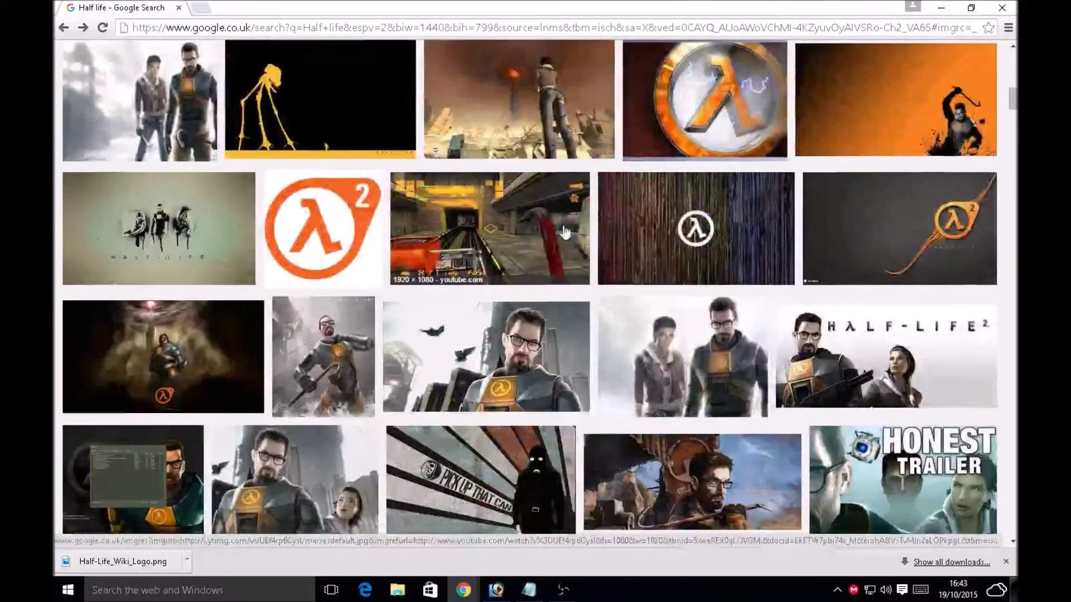
- Copy the 1920 × 1080 Half-Life 1 crowbar and rail-track screenshot and paste it into the Photoshop thumbnail
{"action": "left_click", "coordinate": [527, 231]}
{"action": "right_click", "coordinate": [364, 271]}
{"action": "left_click", "coordinate": [463, 397]}
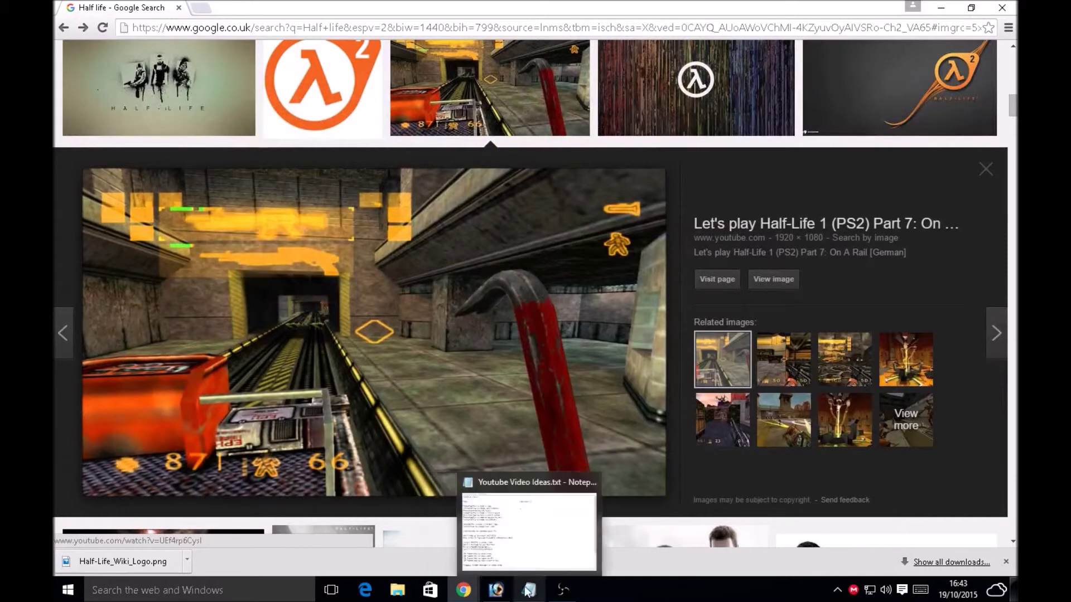
{"action": "left_click", "coordinate": [505, 567]}
{"action": "key", "text": "ctrl+v"}
- Resize the pasted crowbar screenshot, place it over the lower edge of the zombie screenshot, and stack its layer above Layer 1
{"action": "left_click_drag", "start_coordinate": [531, 251], "coordinate": [435, 371]}
{"action": "key", "text": "ctrl+t"}
{"action": "left_click_drag", "start_coordinate": [631, 238], "coordinate": [643, 276]}
{"action": "key", "text": "Return"}
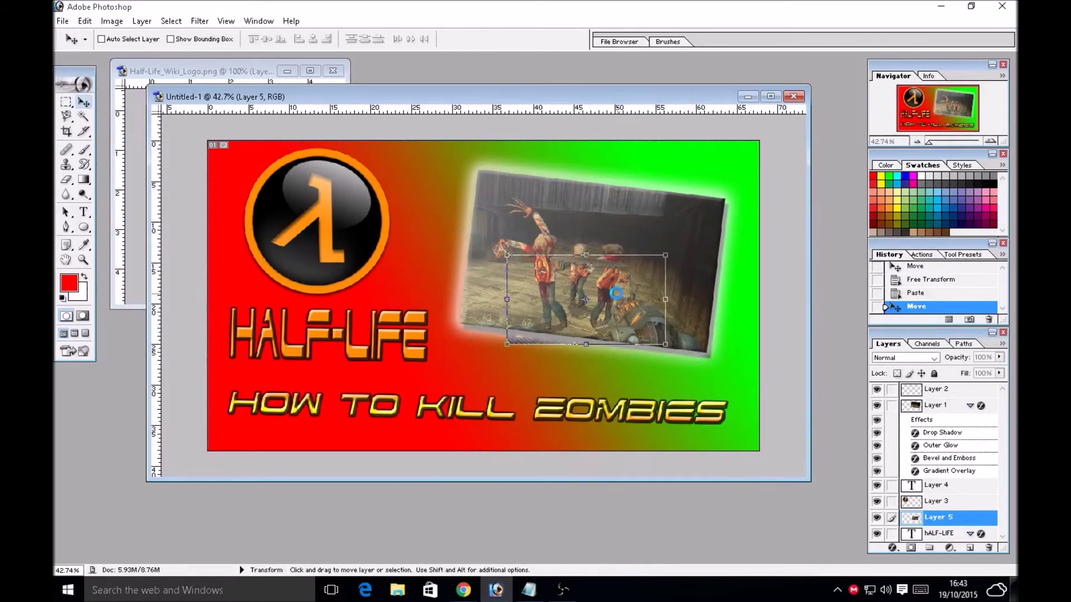
{"action": "left_click_drag", "start_coordinate": [608, 342], "coordinate": [630, 382]}
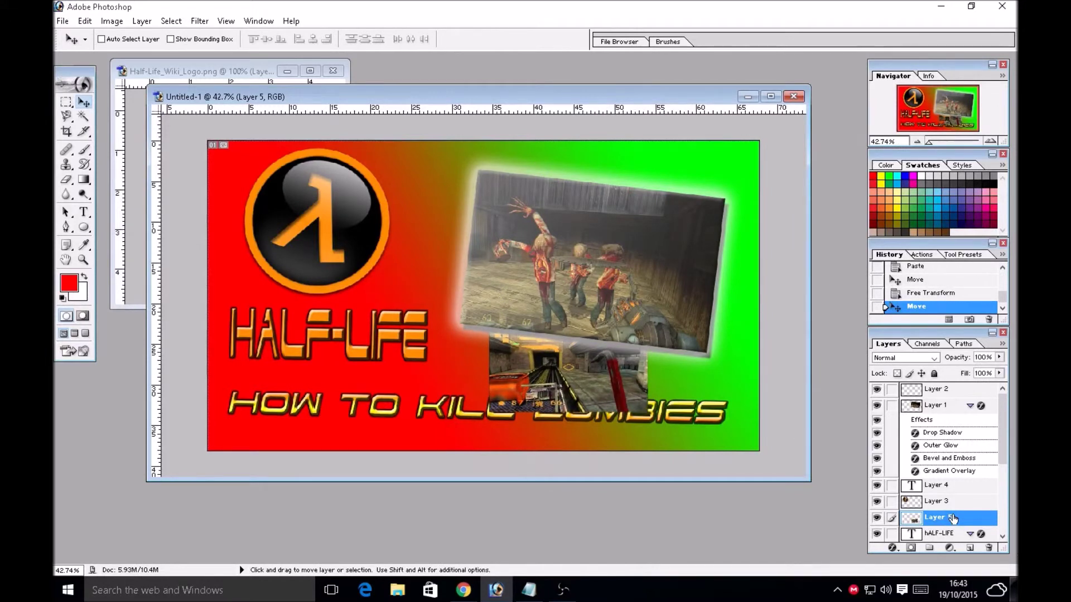
{"action": "left_click_drag", "start_coordinate": [946, 520], "coordinate": [926, 402]}
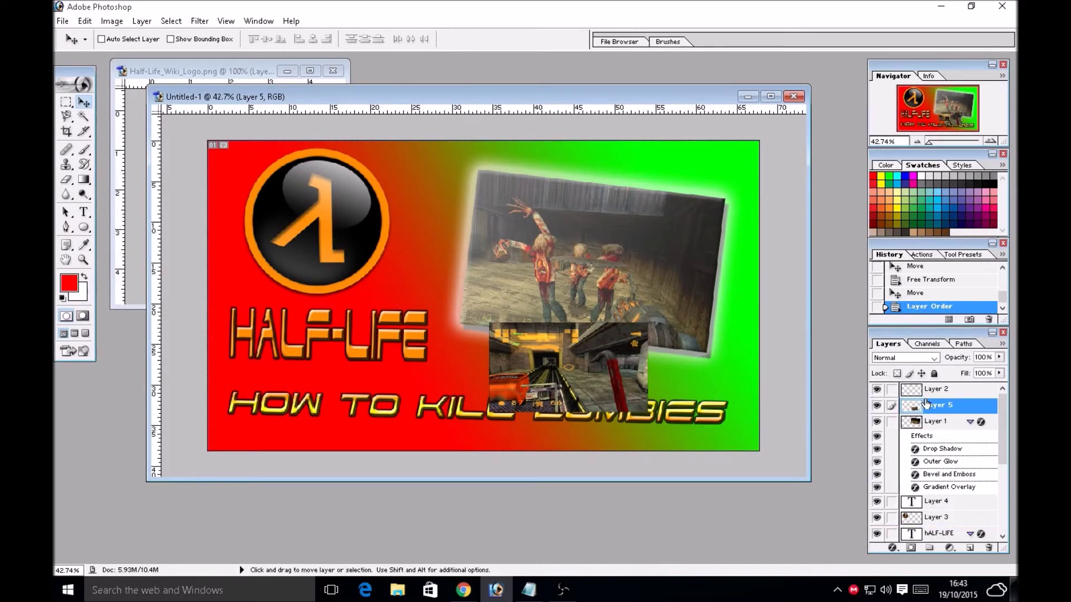
- Copy the layer style from the zombie screenshot to the crowbar screenshot, then move the crowbar picture up over the zombie one
{"action": "right_click", "coordinate": [942, 425]}
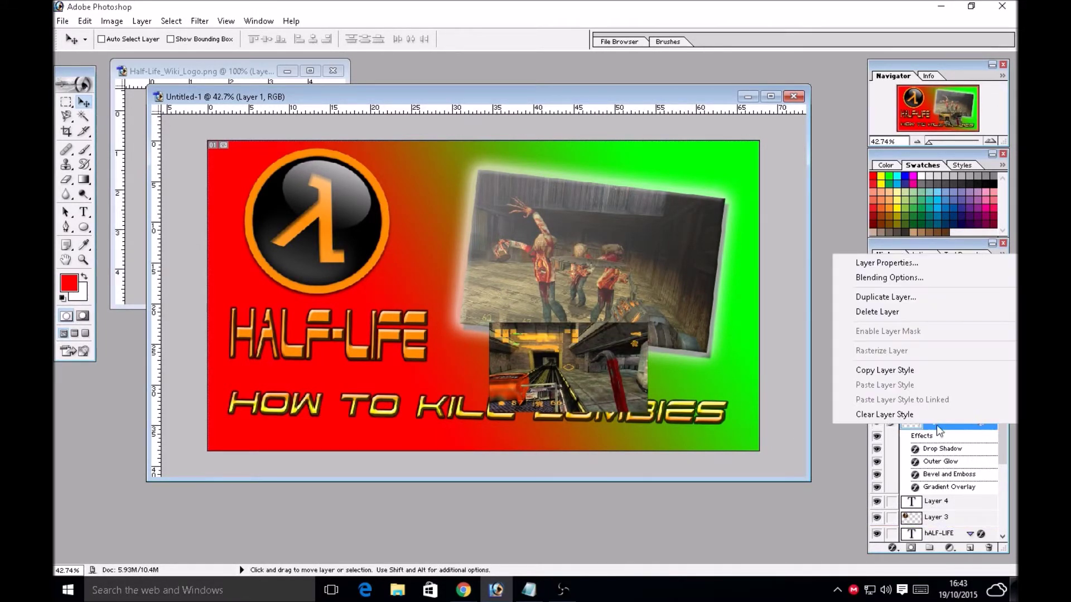
{"action": "left_click", "coordinate": [921, 373]}
{"action": "right_click", "coordinate": [934, 408]}
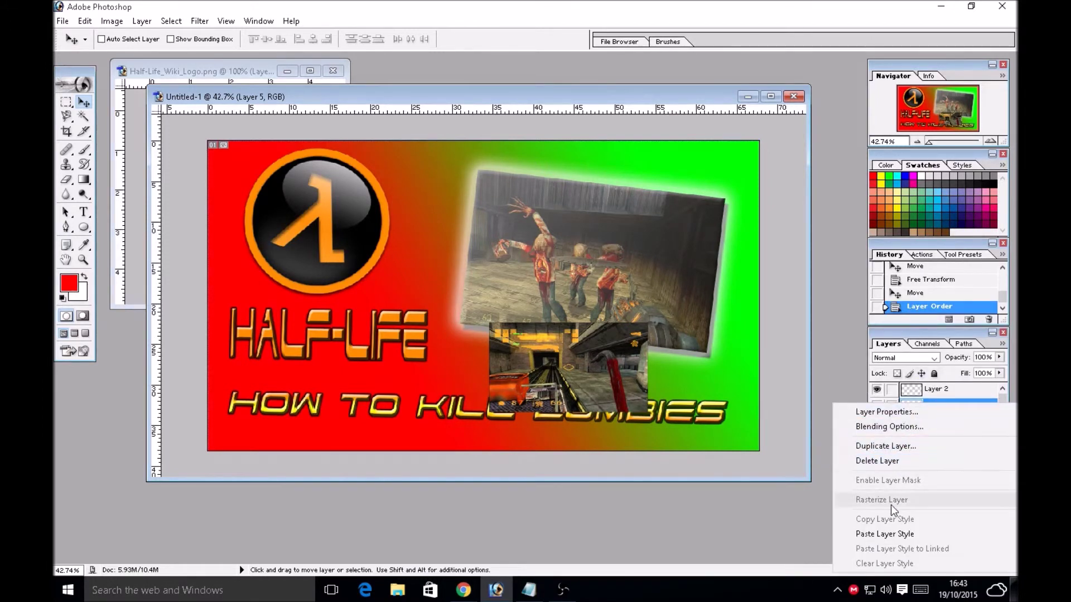
{"action": "left_click", "coordinate": [903, 533]}
{"action": "left_click_drag", "start_coordinate": [606, 389], "coordinate": [630, 352]}
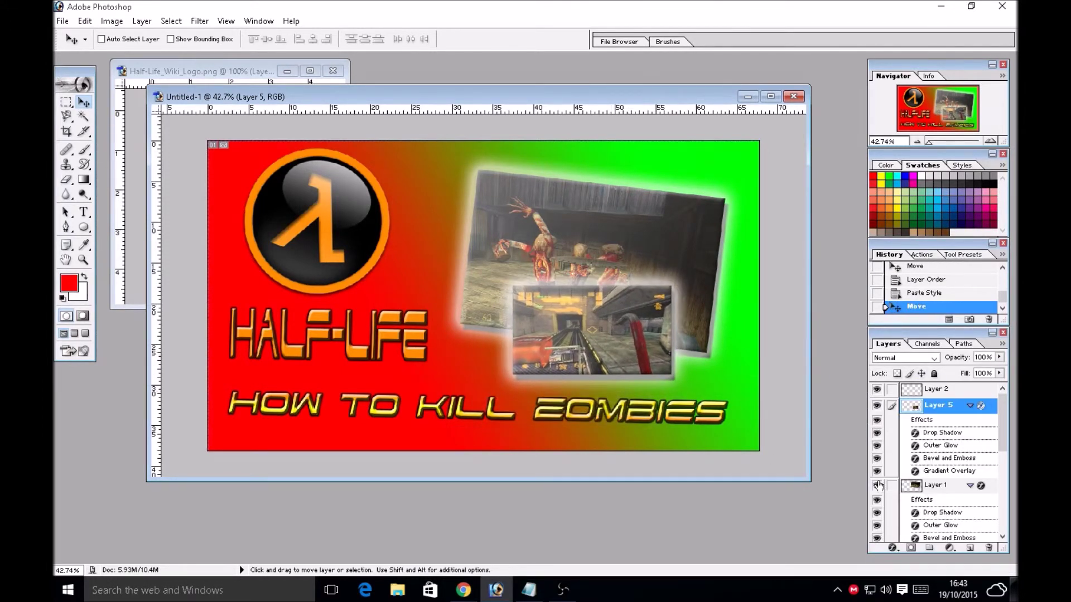
- Turn off the Gradient Overlay effect on the crowbar screenshot's layer
{"action": "left_click", "coordinate": [892, 547]}
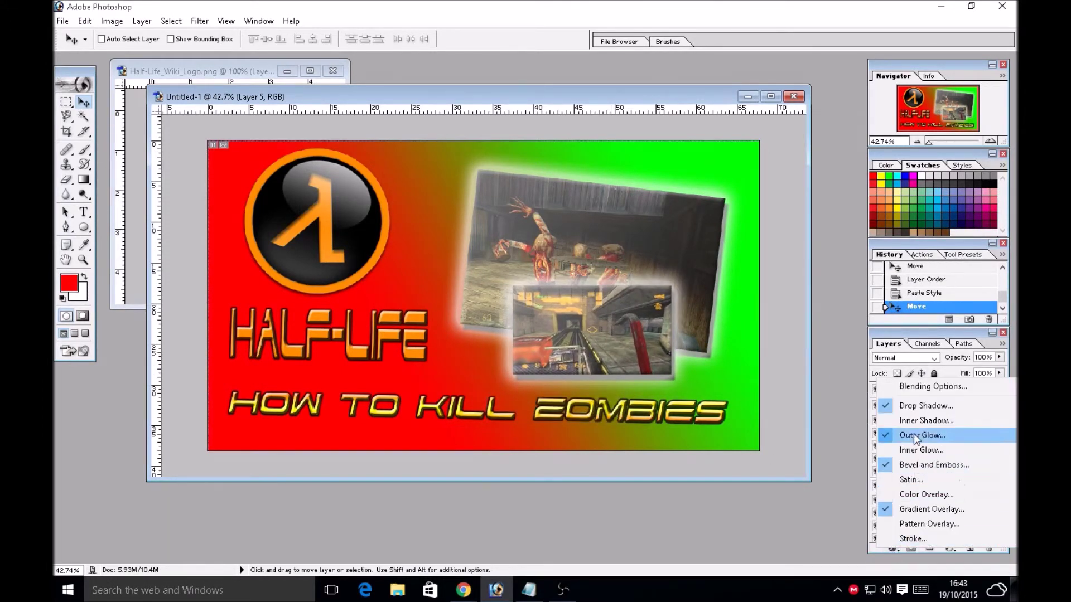
{"action": "left_click", "coordinate": [919, 513]}
{"action": "left_click", "coordinate": [631, 351]}
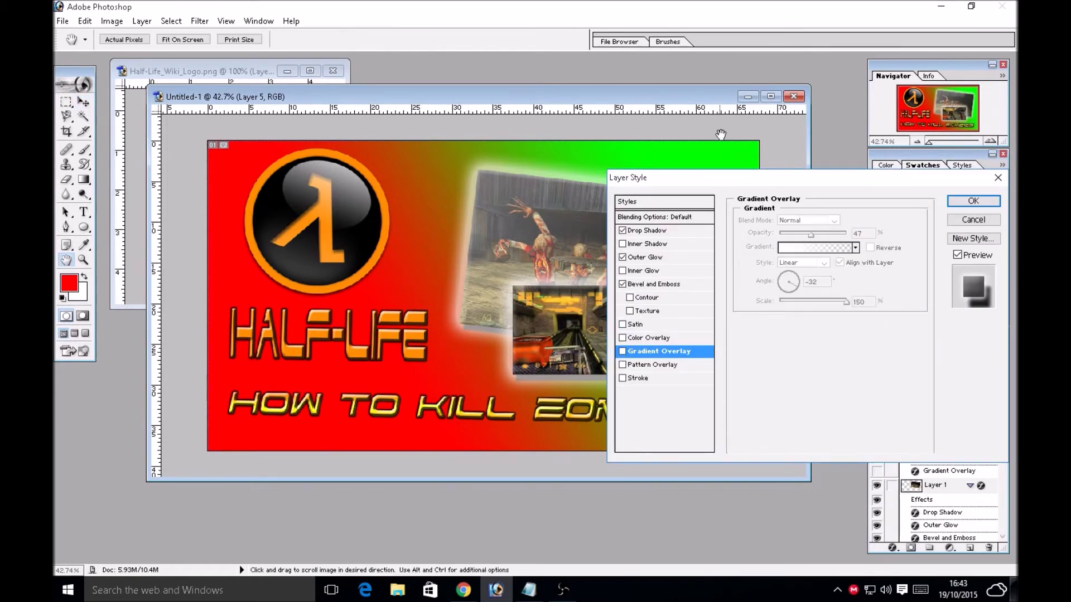
{"action": "left_click_drag", "start_coordinate": [737, 186], "coordinate": [790, 198]}
{"action": "left_click", "coordinate": [1007, 213]}
- Enlarge the crowbar screenshot to 133.6%, rotate it -5.5 degrees, and place it over the zombie screenshot's lower part
{"action": "left_click_drag", "start_coordinate": [579, 329], "coordinate": [577, 314]}
{"action": "key", "text": "ctrl+t"}
{"action": "left_click_drag", "start_coordinate": [684, 266], "coordinate": [687, 247]}
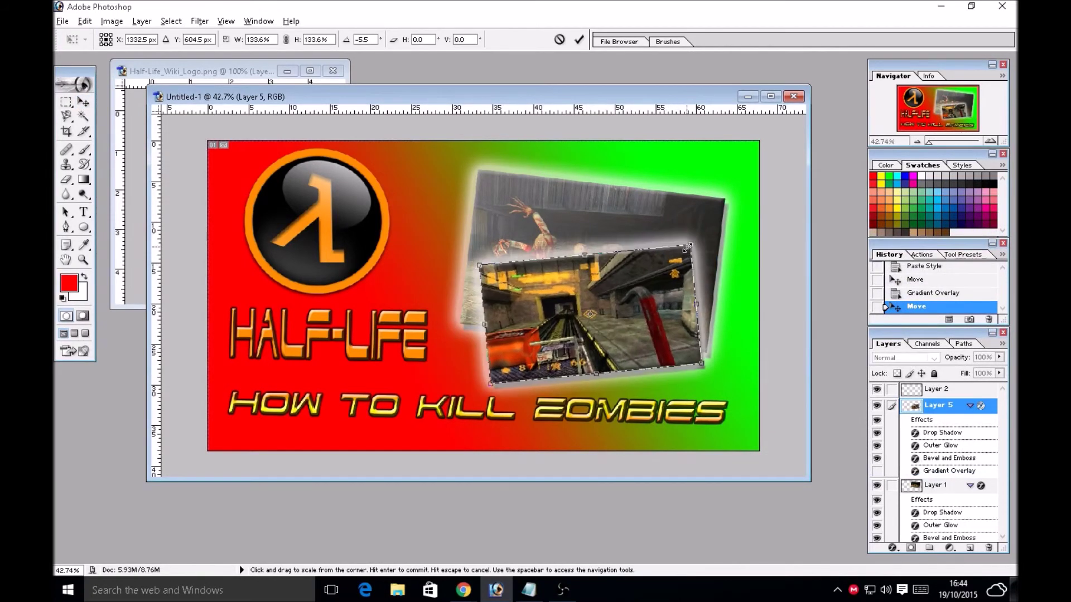
{"action": "key", "text": "Return"}
{"action": "left_click_drag", "start_coordinate": [627, 306], "coordinate": [659, 313]}
- Bring the "HOW TO KILL ZOMBIES" text layer to the top of the stack and shift the crowbar screenshot slightly left
{"action": "scroll", "coordinate": [958, 508], "scroll_direction": "down", "scroll_amount": 1}
{"action": "scroll", "coordinate": [958, 508], "scroll_direction": "down", "scroll_amount": 6}
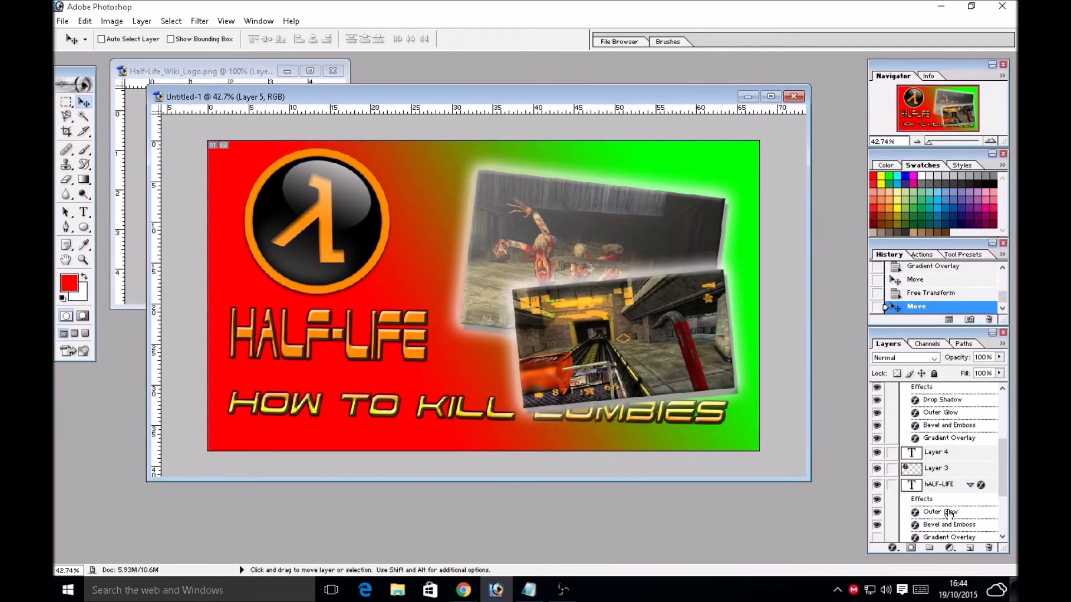
{"action": "scroll", "coordinate": [948, 513], "scroll_direction": "up", "scroll_amount": 7}
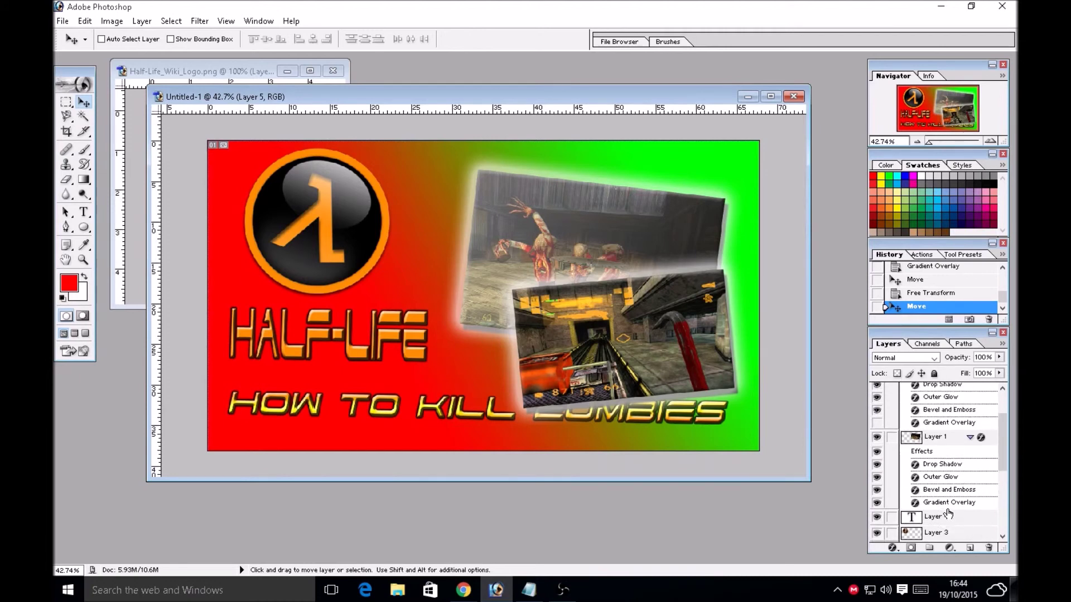
{"action": "scroll", "coordinate": [952, 506], "scroll_direction": "down", "scroll_amount": 5}
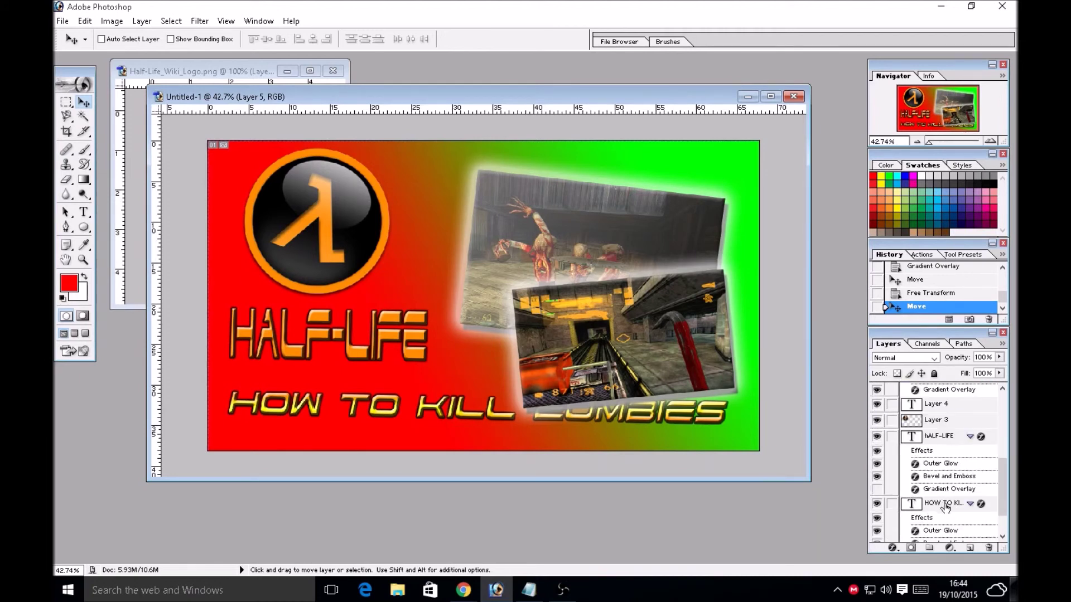
{"action": "left_click_drag", "start_coordinate": [942, 503], "coordinate": [945, 387]}
{"action": "left_click_drag", "start_coordinate": [634, 415], "coordinate": [627, 441]}
{"action": "left_click_drag", "start_coordinate": [743, 449], "coordinate": [733, 414]}
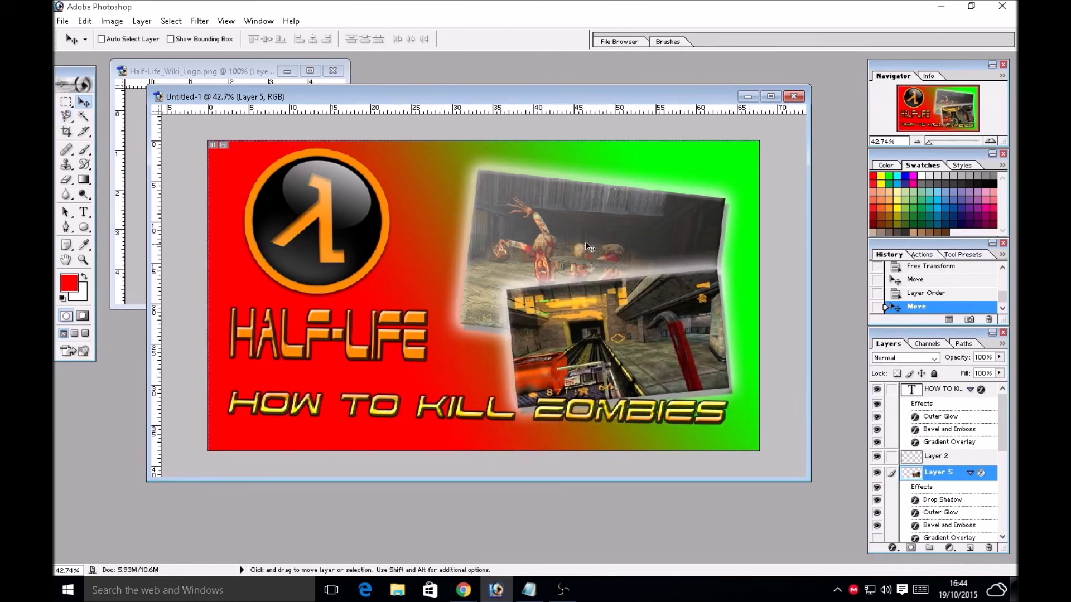
- Select the zombie screenshot's layer, Layer 1, and move it slightly up
{"action": "scroll", "coordinate": [925, 492], "scroll_direction": "down", "scroll_amount": 3}
{"action": "left_click", "coordinate": [937, 505]}
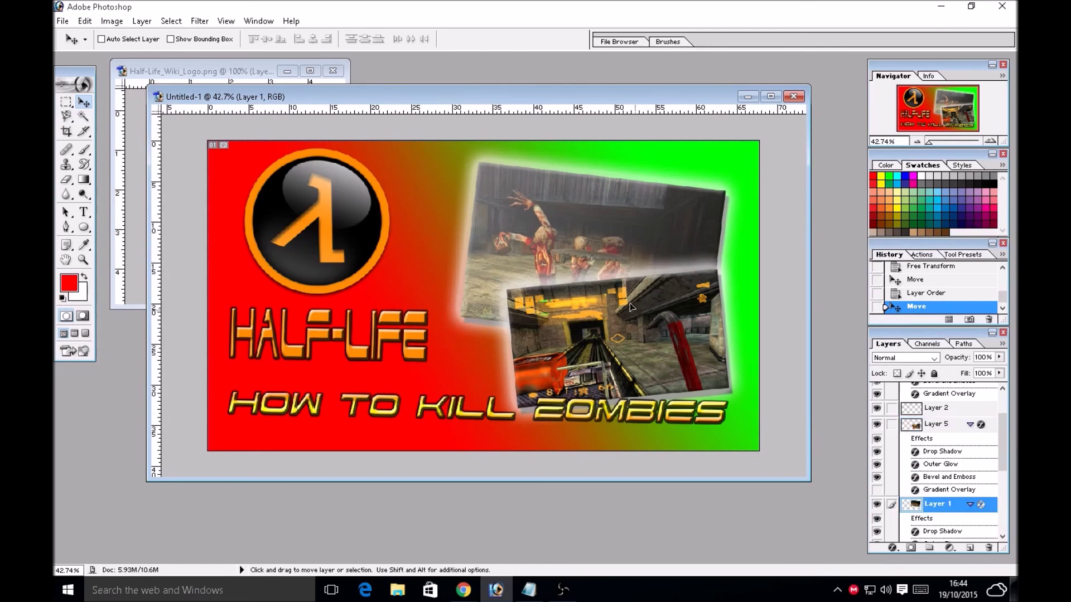